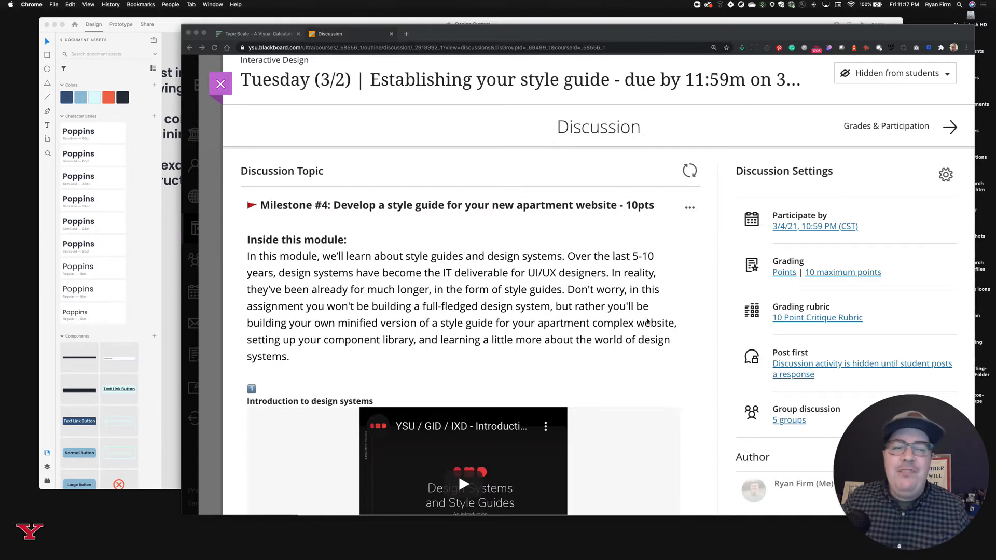
# - Read the Milestone #4 module introduction and look through its videos on design systems, pattern libraries and style guides
pyautogui.scroll(-3, 507, 399)
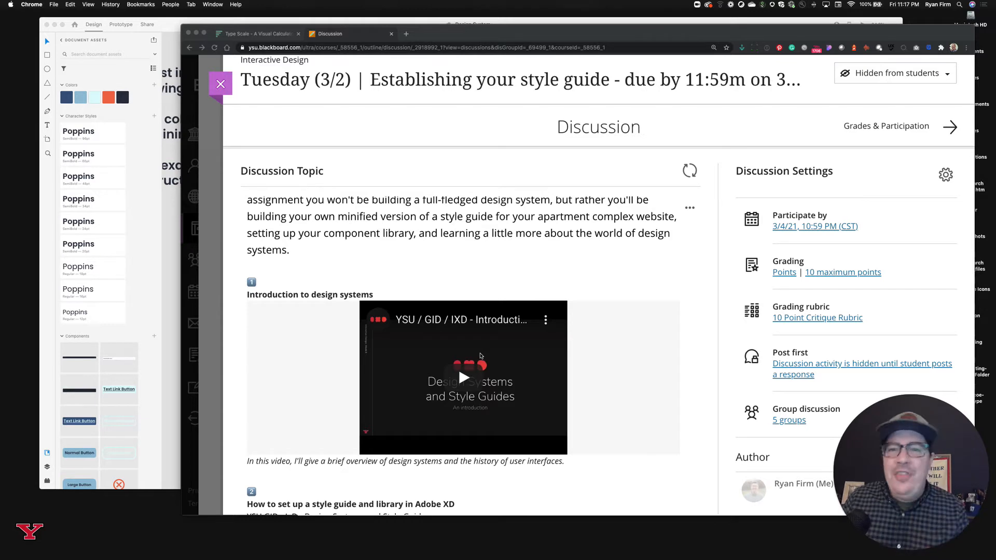
pyautogui.scroll(2, 480, 355)
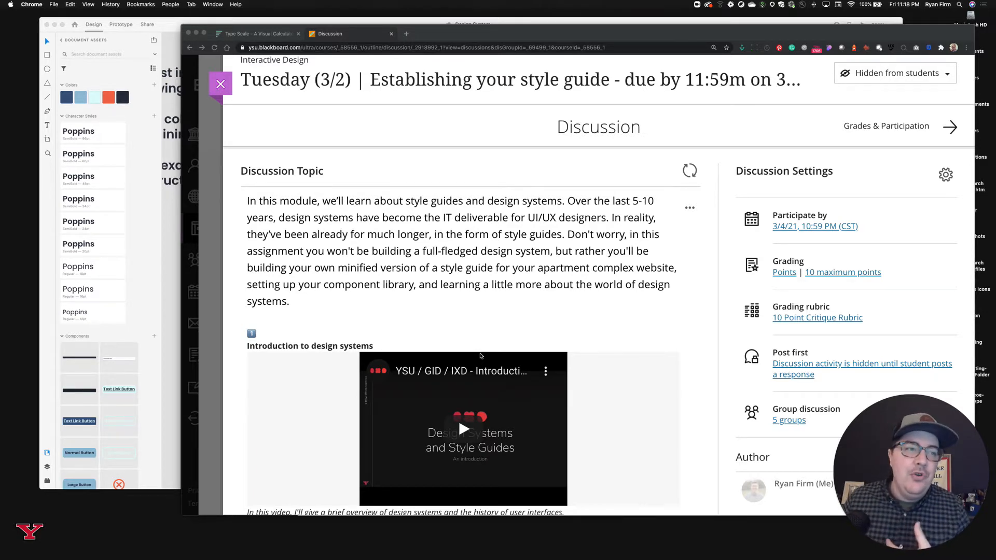
pyautogui.scroll(-5, 617, 327)
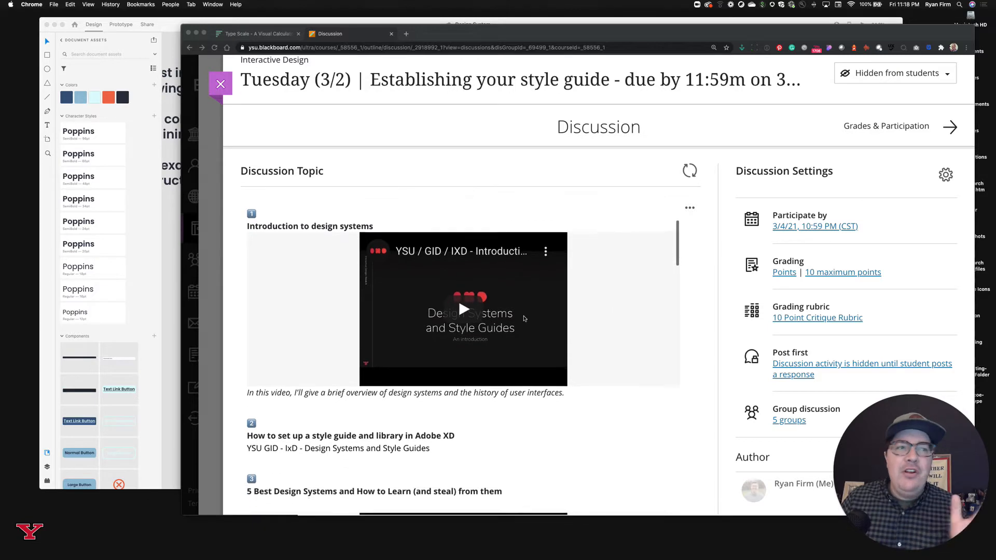
pyautogui.scroll(-10, 524, 318)
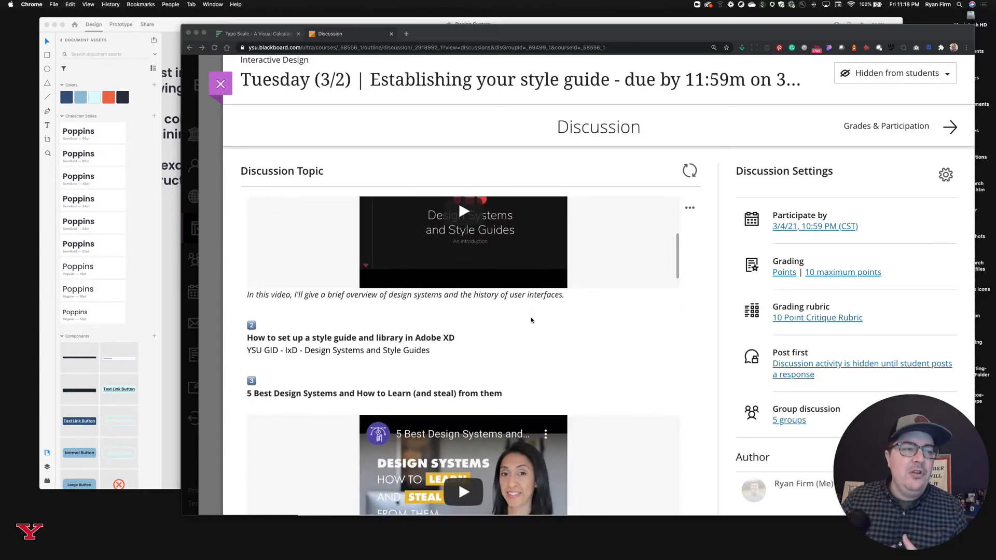
pyautogui.scroll(-1, 531, 316)
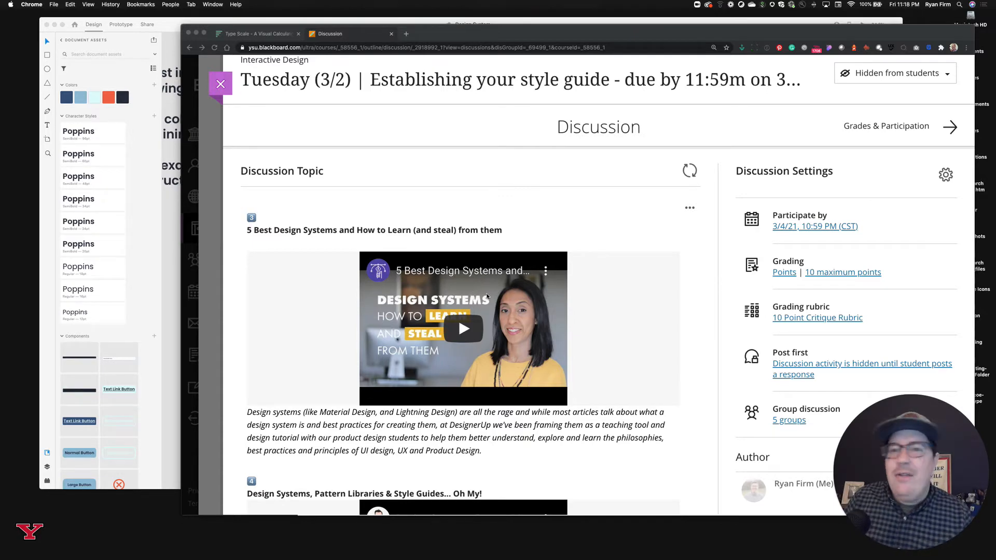
pyautogui.scroll(-10, 487, 296)
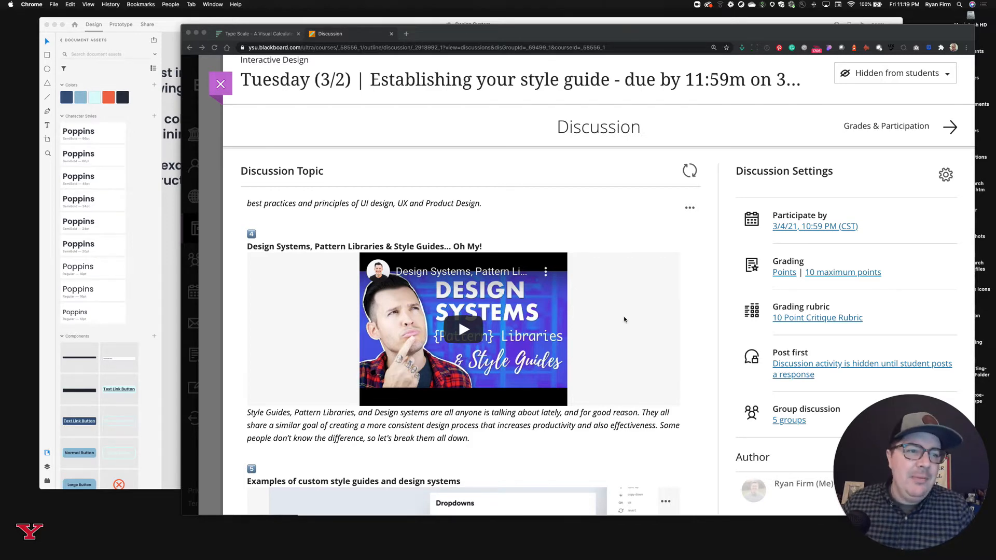
# - Examine the example images of custom style guides and design systems and the list of helpful links in the discussion topic
pyautogui.scroll(-5, 622, 317)
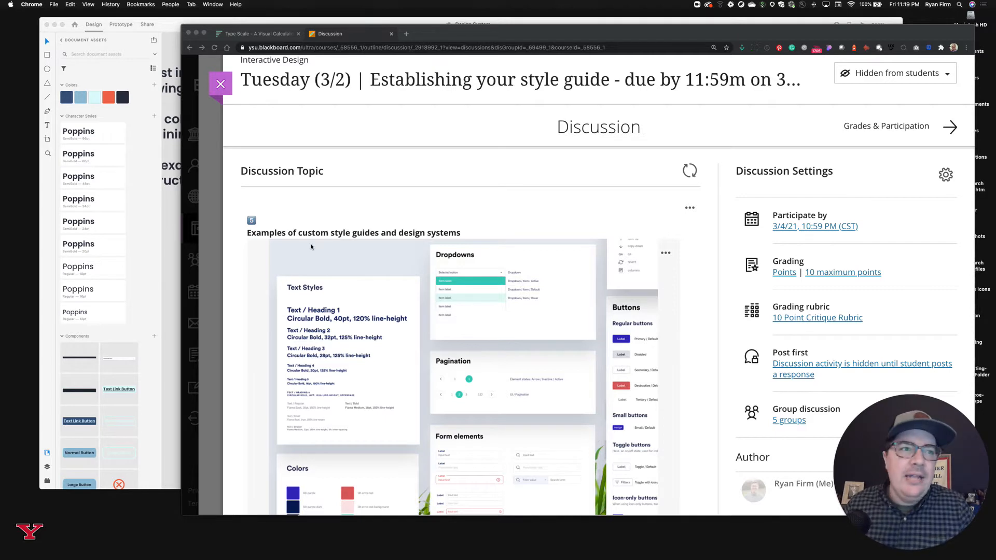
pyautogui.scroll(-1, 312, 247)
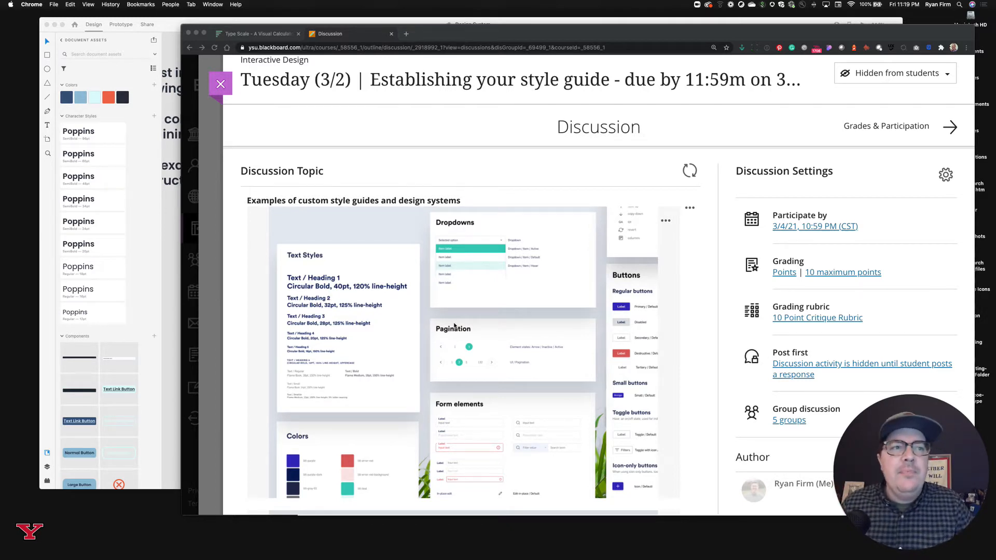
pyautogui.scroll(-1, 454, 326)
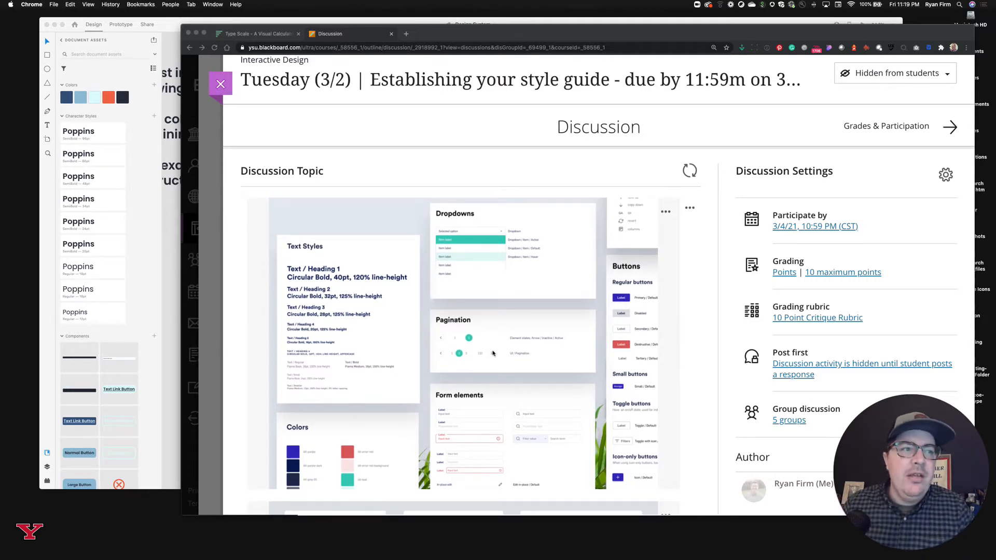
pyautogui.scroll(1, 469, 314)
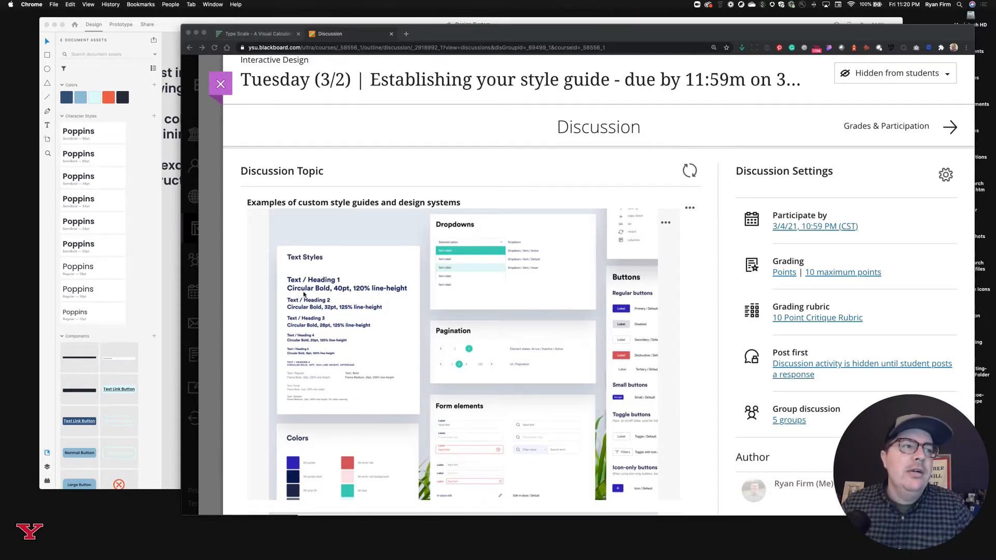
pyautogui.scroll(-2, 321, 353)
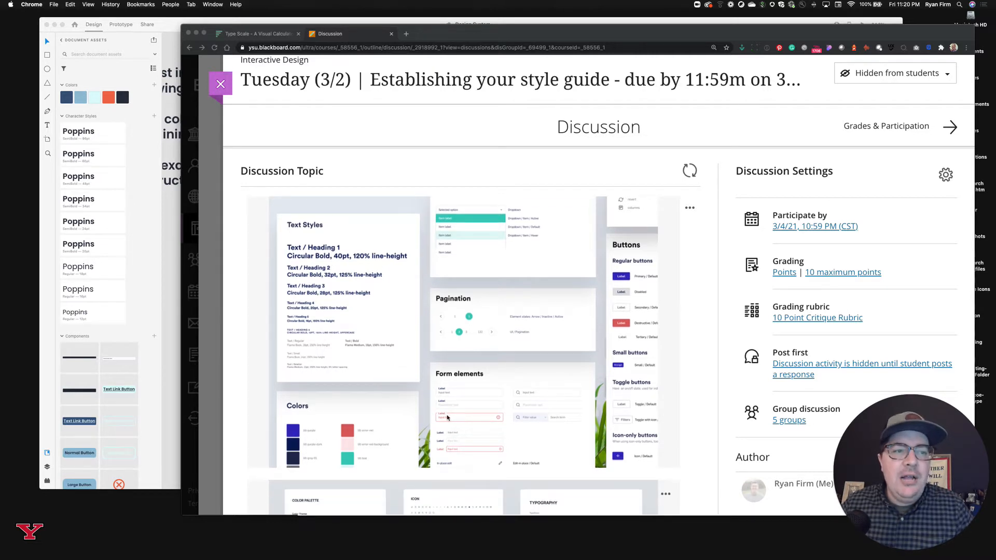
pyautogui.scroll(1, 615, 310)
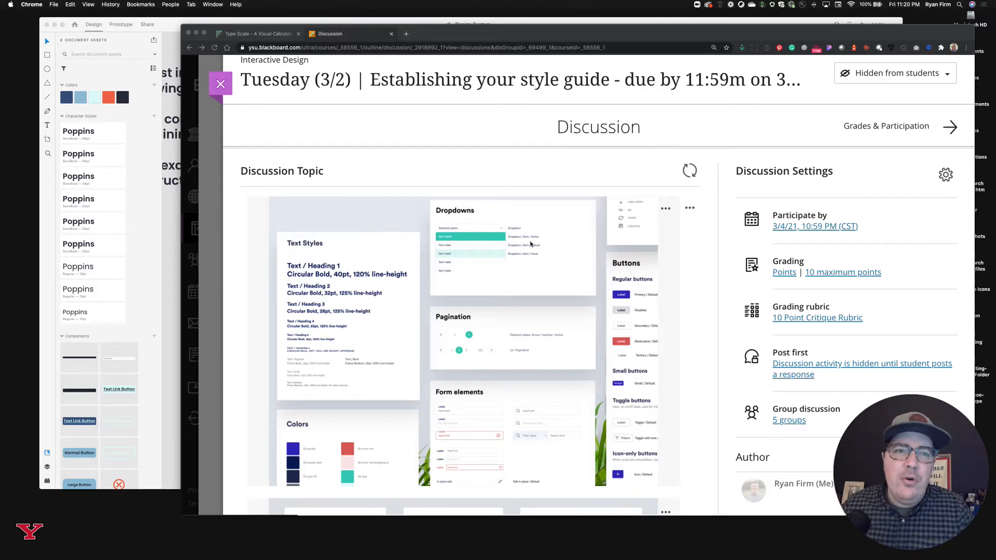
pyautogui.scroll(-3, 526, 271)
pyautogui.scroll(-5, 526, 270)
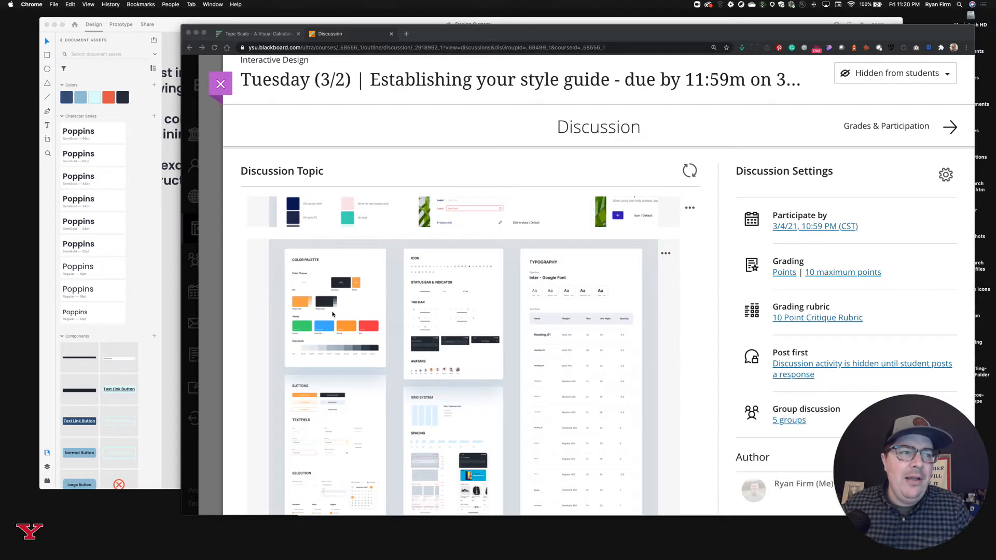
pyautogui.scroll(-1, 367, 330)
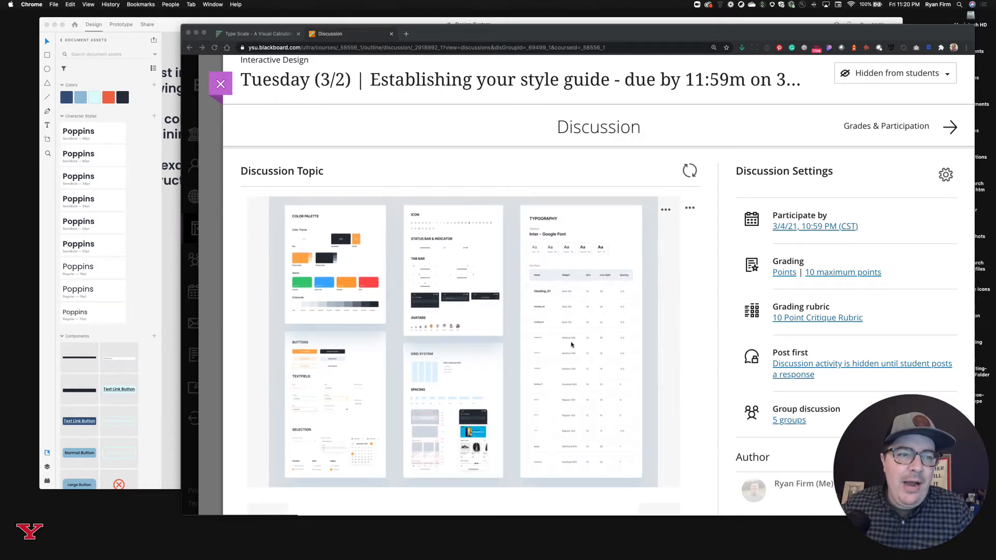
pyautogui.scroll(-8, 570, 342)
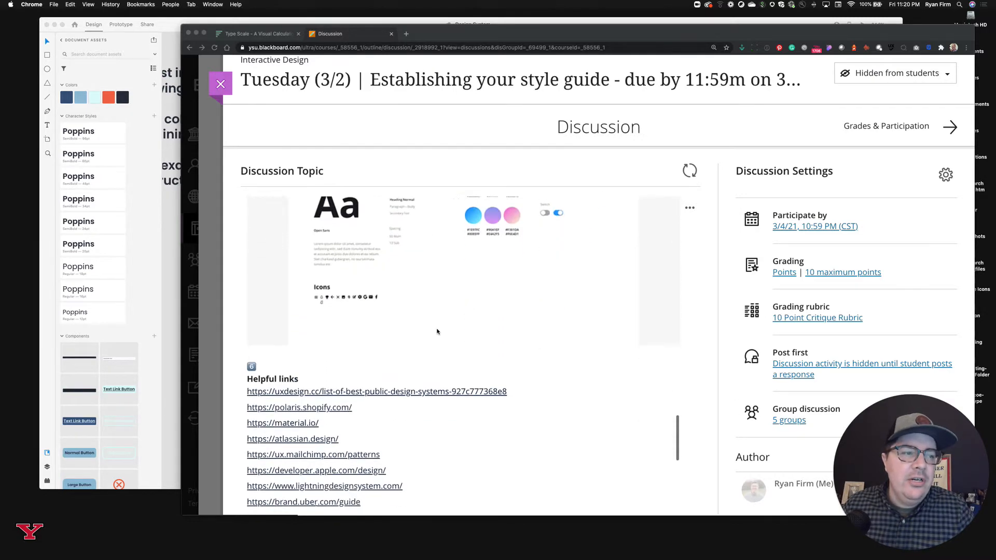
pyautogui.scroll(-4, 415, 321)
pyautogui.scroll(1, 387, 313)
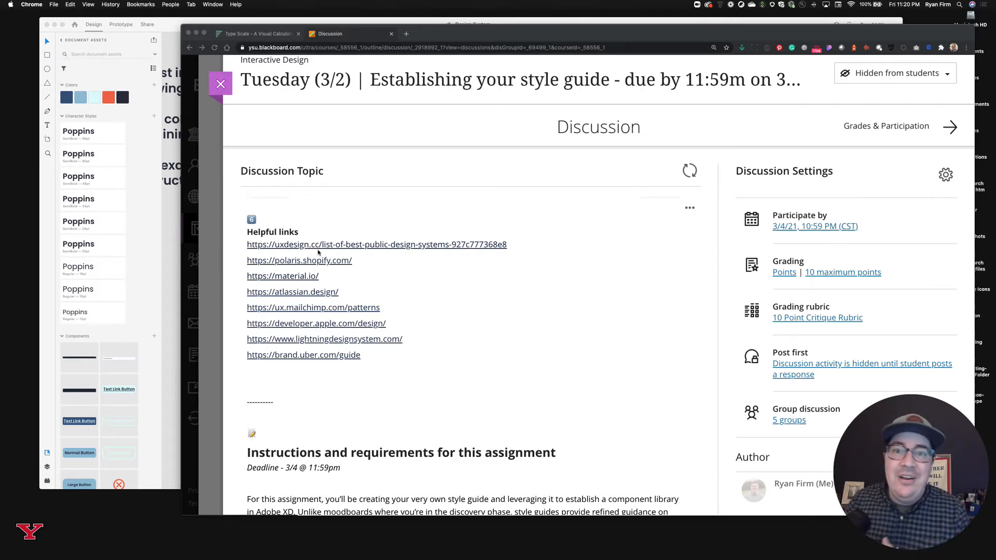
# - Read the assignment instructions, covering the file requirements and the components the style guide must include for Post 1
pyautogui.scroll(-6, 342, 281)
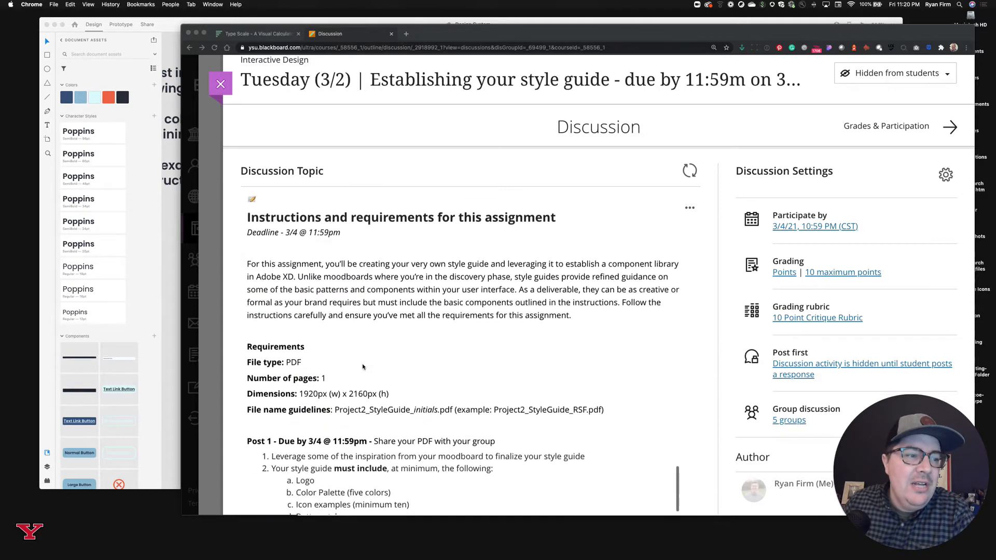
pyautogui.scroll(2, 342, 281)
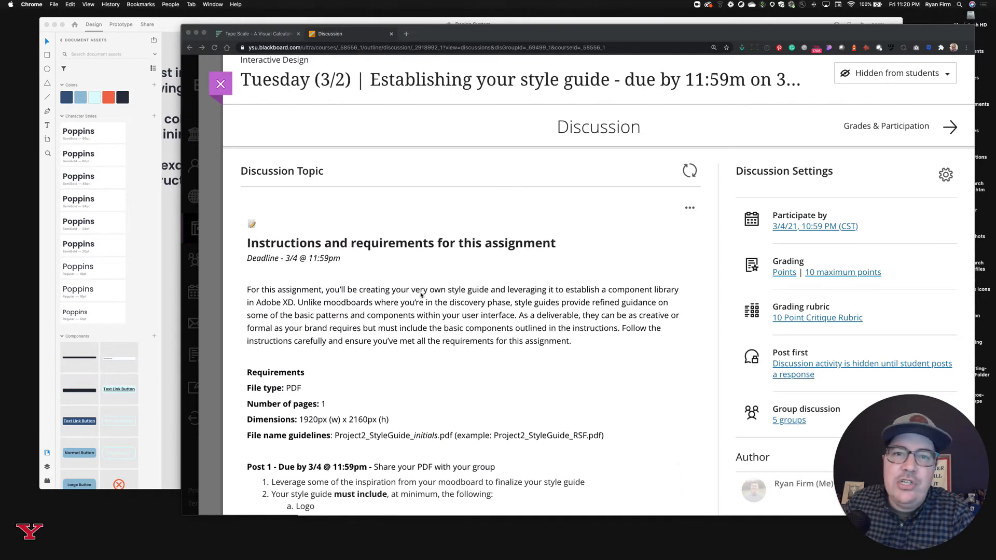
pyautogui.scroll(-1, 471, 312)
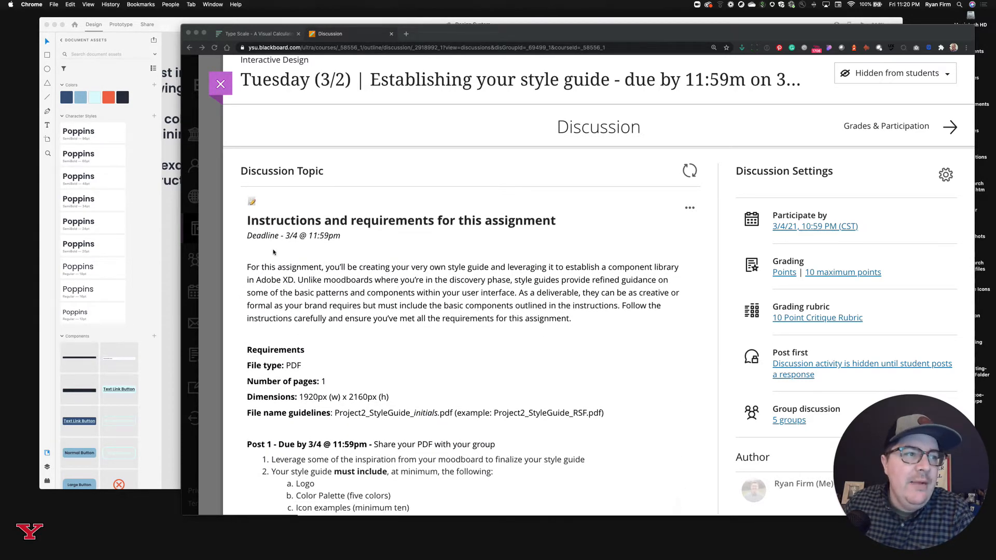
pyautogui.scroll(-1, 311, 244)
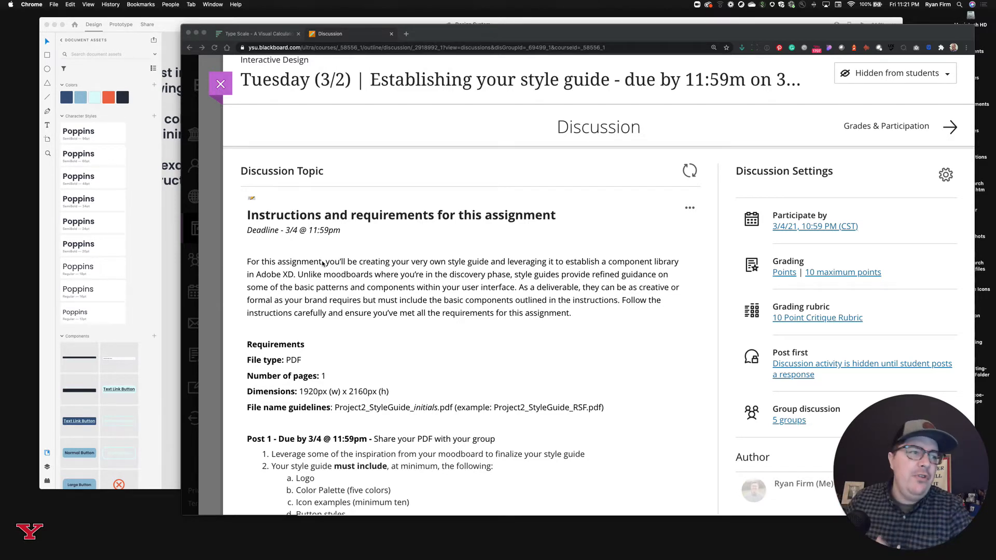
pyautogui.scroll(-1, 284, 373)
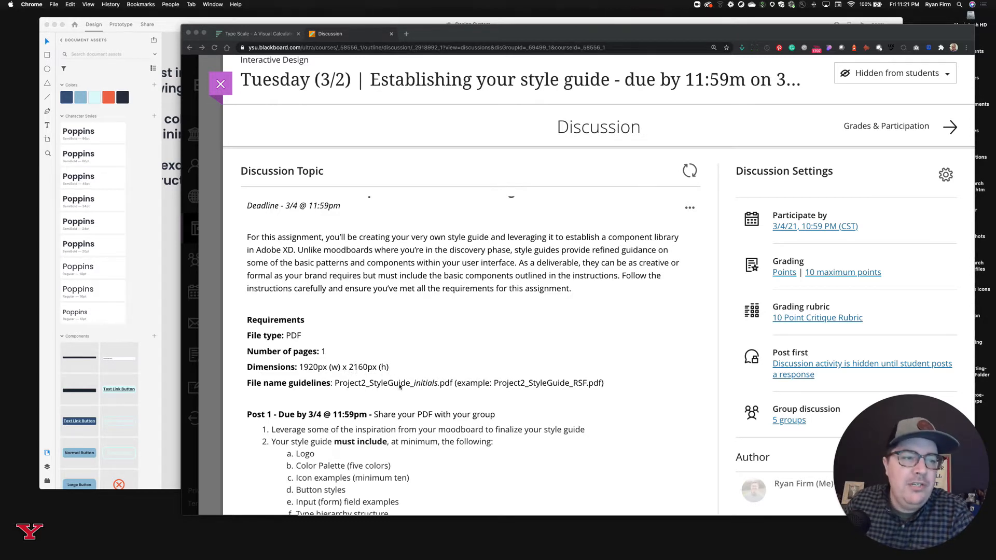
pyautogui.scroll(-3, 450, 385)
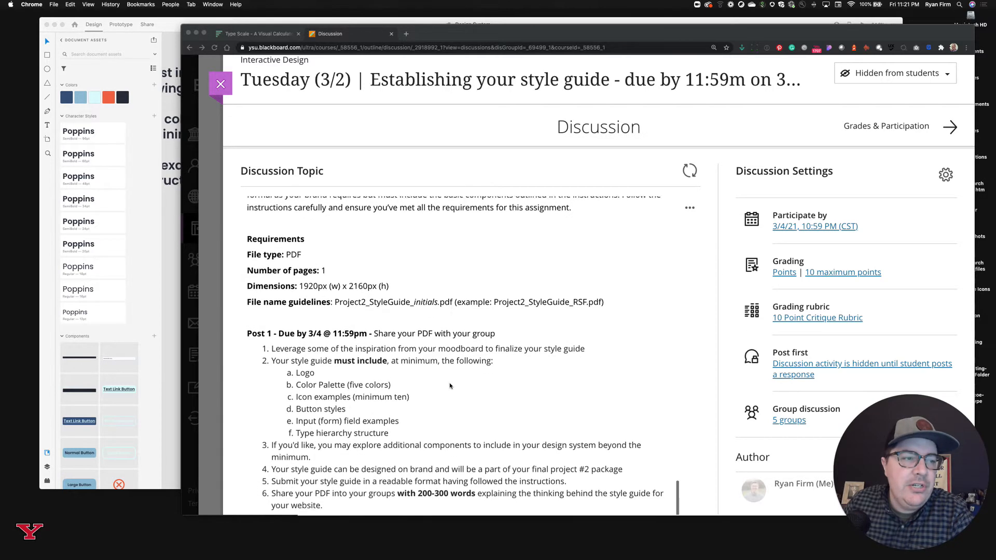
pyautogui.scroll(-1, 450, 386)
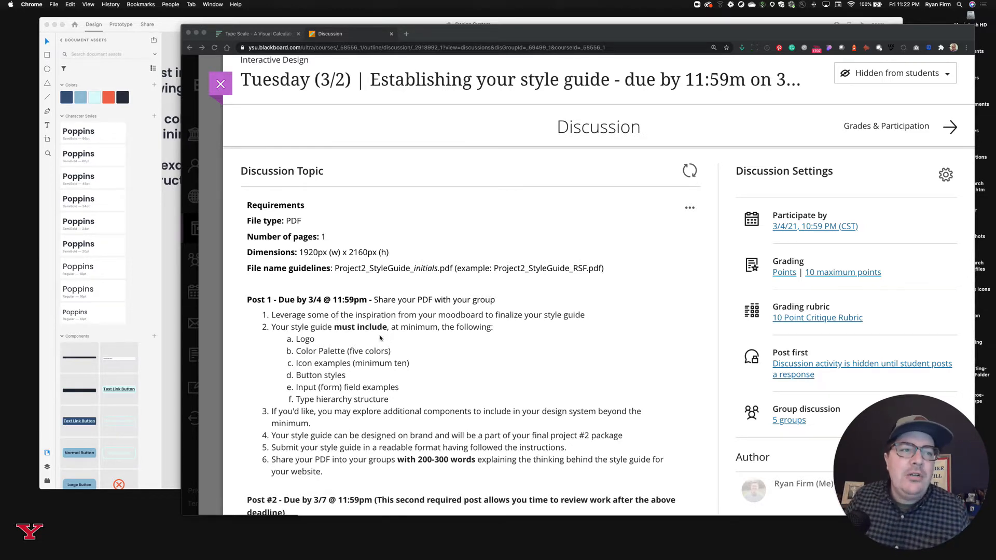
pyautogui.scroll(-1, 342, 327)
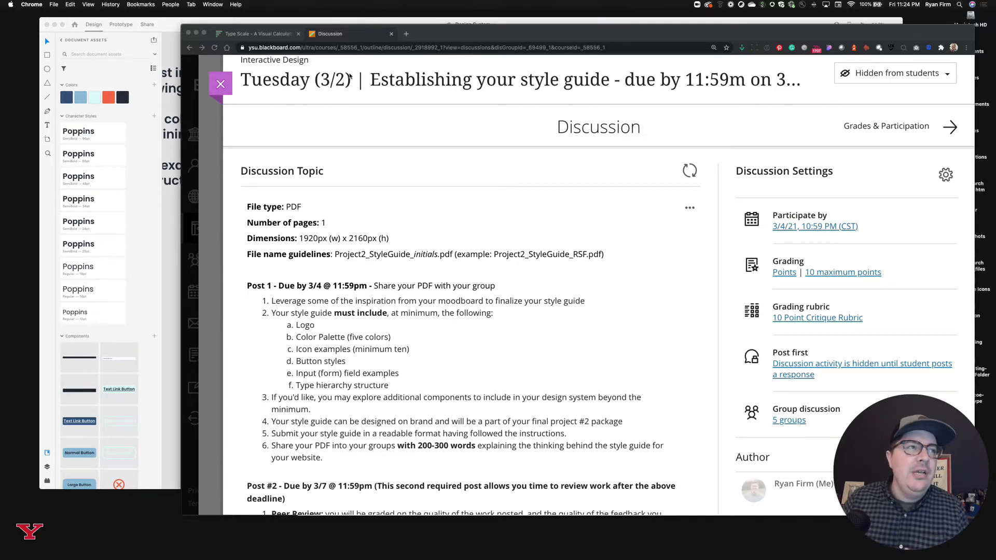
# - Switch to the Type Scale calculator page and examine its scale options and the pixel sizes of the heading levels
pyautogui.click(256, 34)
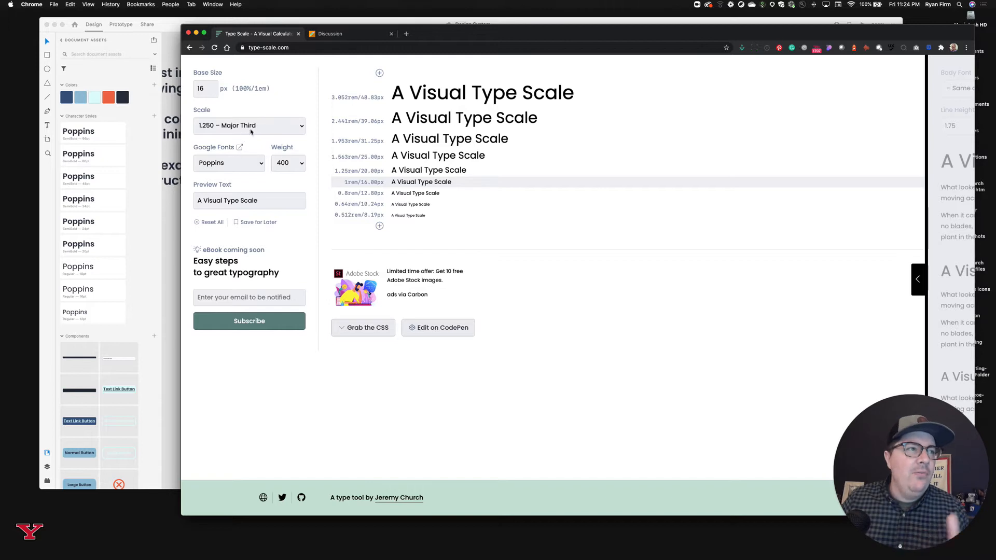
pyautogui.click(275, 127)
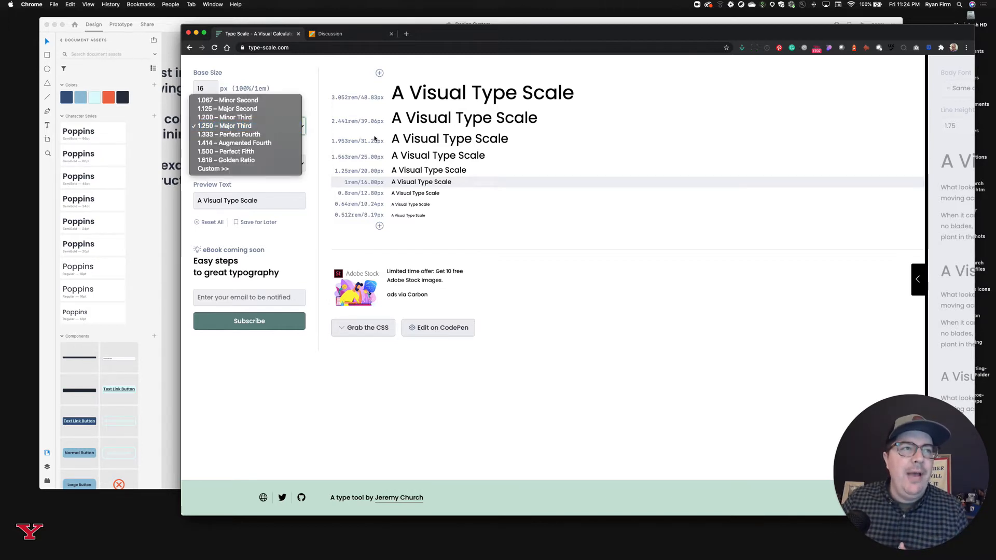
pyautogui.click(372, 139)
pyautogui.doubleClick(369, 139)
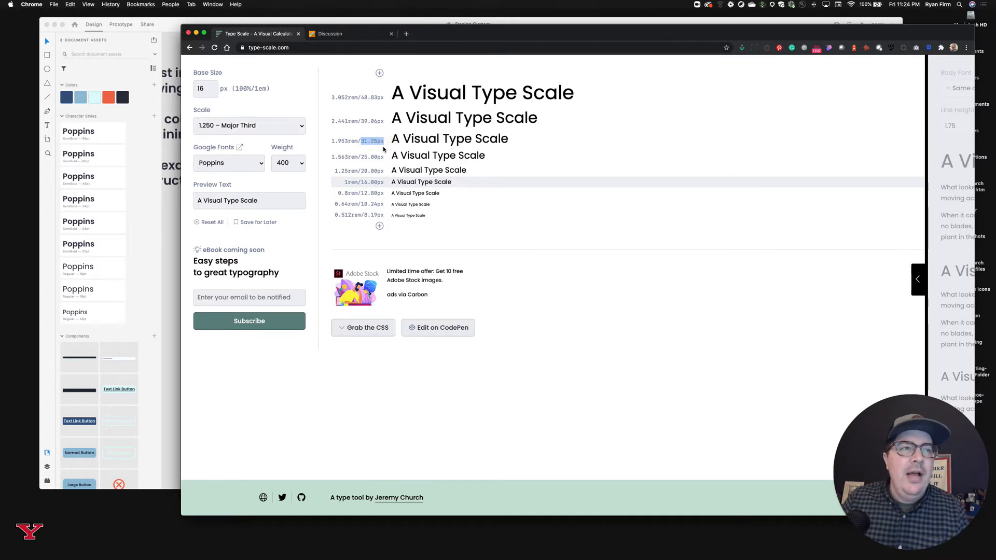
pyautogui.moveTo(362, 157); pyautogui.dragTo(407, 156)
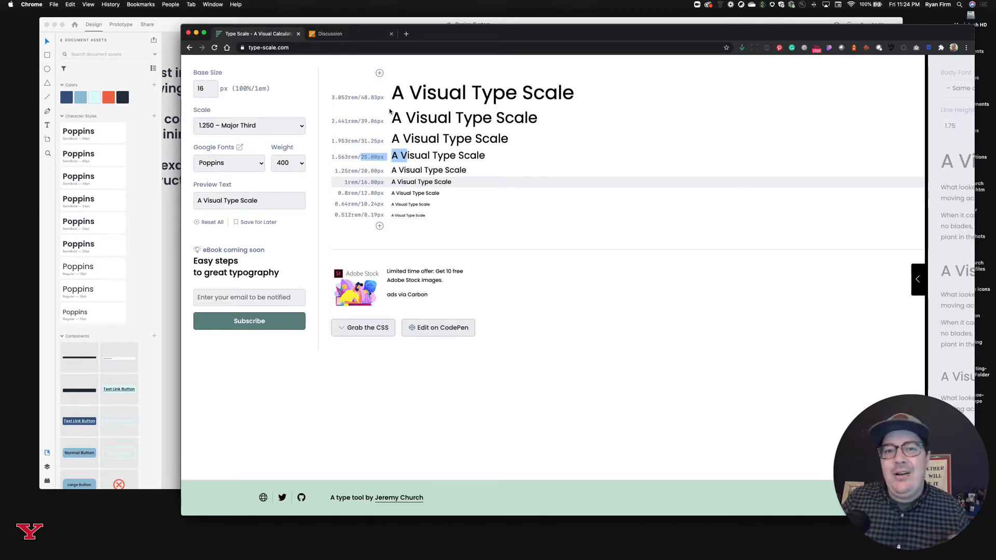
# - Return to the Blackboard discussion and read the remaining Post 1 requirements, the Post #2 peer review and the important note
pyautogui.click(335, 40)
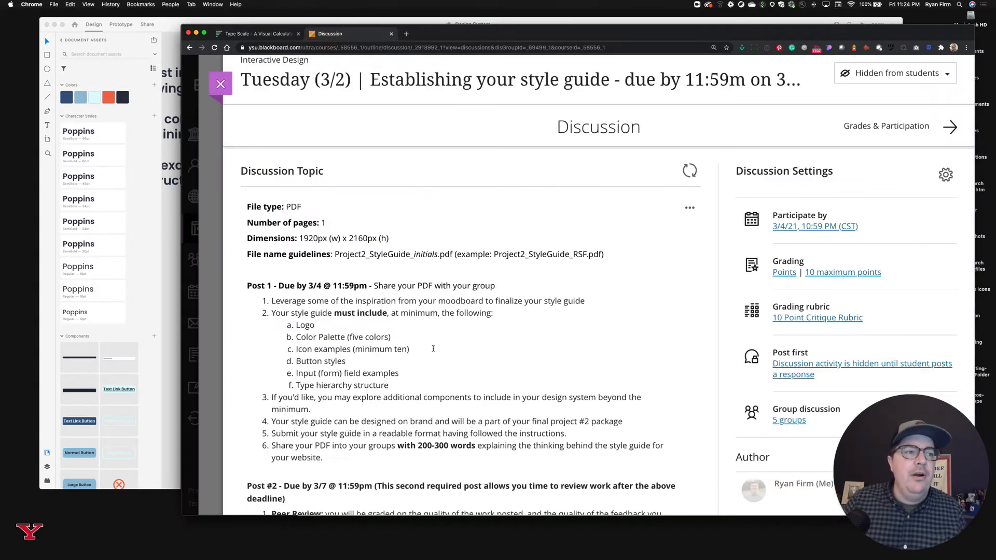
pyautogui.scroll(-2, 433, 348)
pyautogui.scroll(-1, 433, 348)
pyautogui.scroll(1, 433, 348)
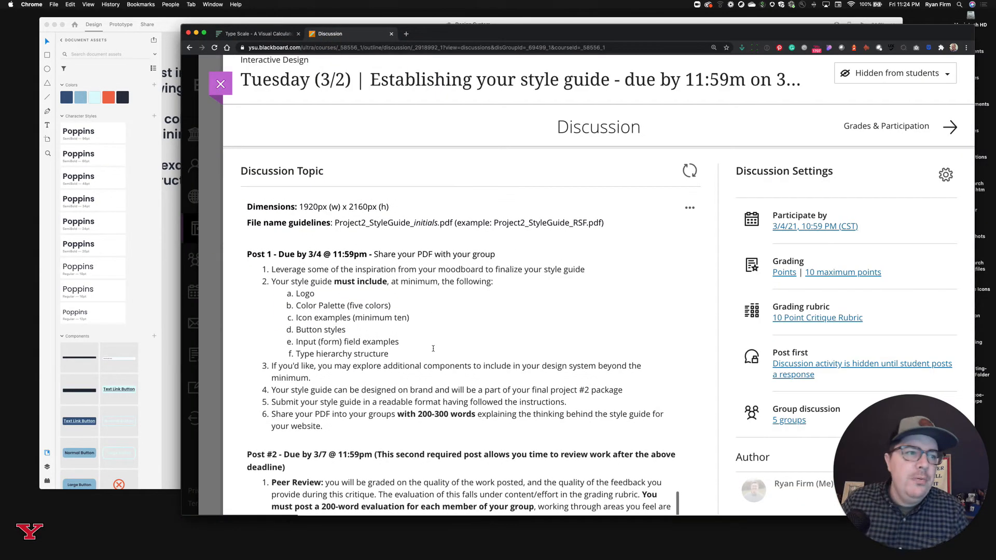
pyautogui.scroll(-1, 433, 348)
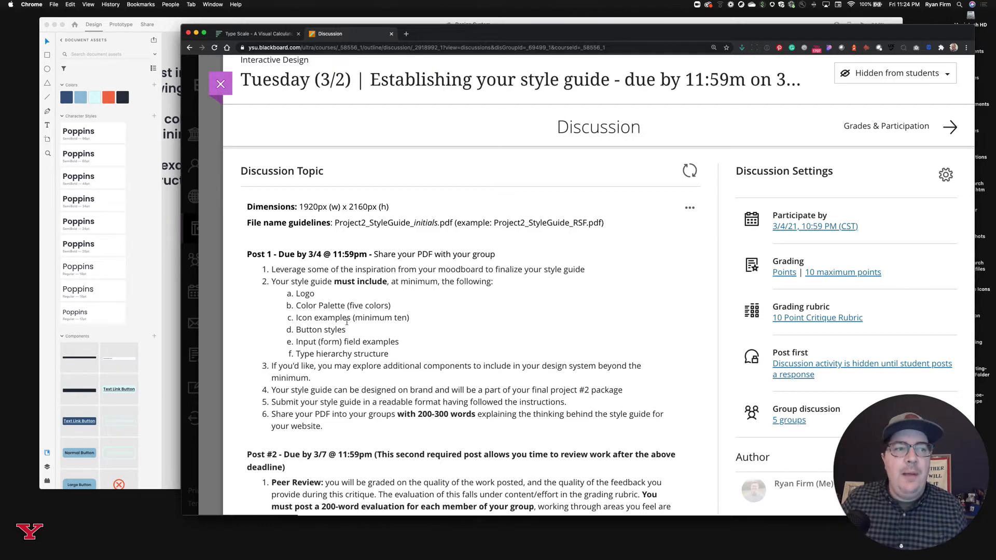
pyautogui.scroll(-2, 333, 329)
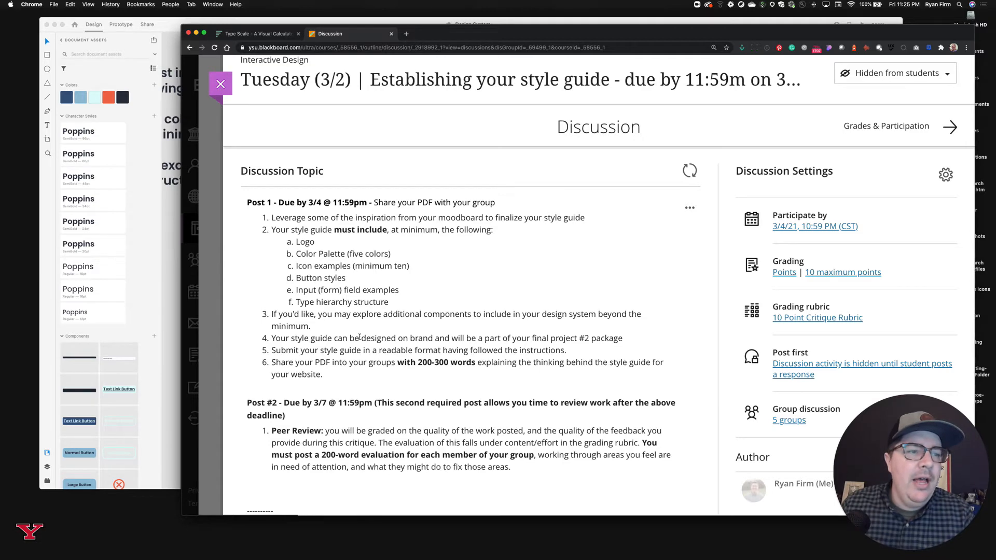
pyautogui.scroll(-1, 360, 337)
pyautogui.scroll(-3, 359, 336)
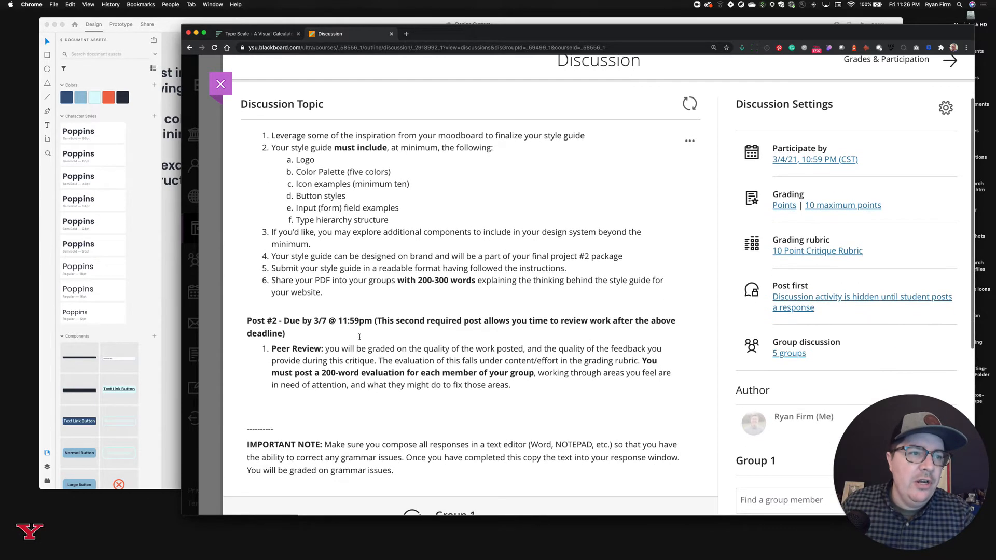
pyautogui.scroll(3, 360, 337)
pyautogui.scroll(-1, 360, 338)
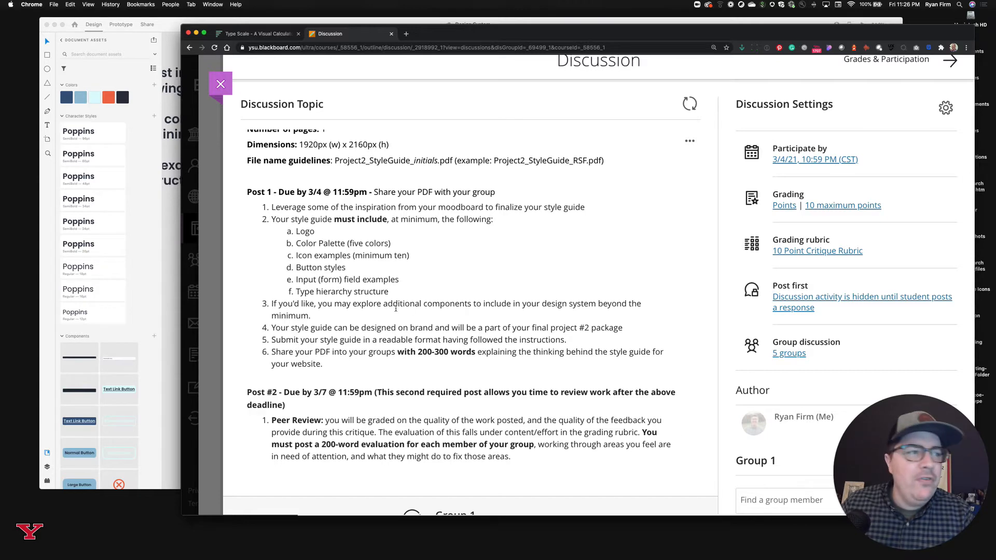
# - Switch to Adobe XD and bring the Design System artboard into view to examine the sample style guide
pyautogui.click(172, 222)
pyautogui.hscroll(3, 198, 220)
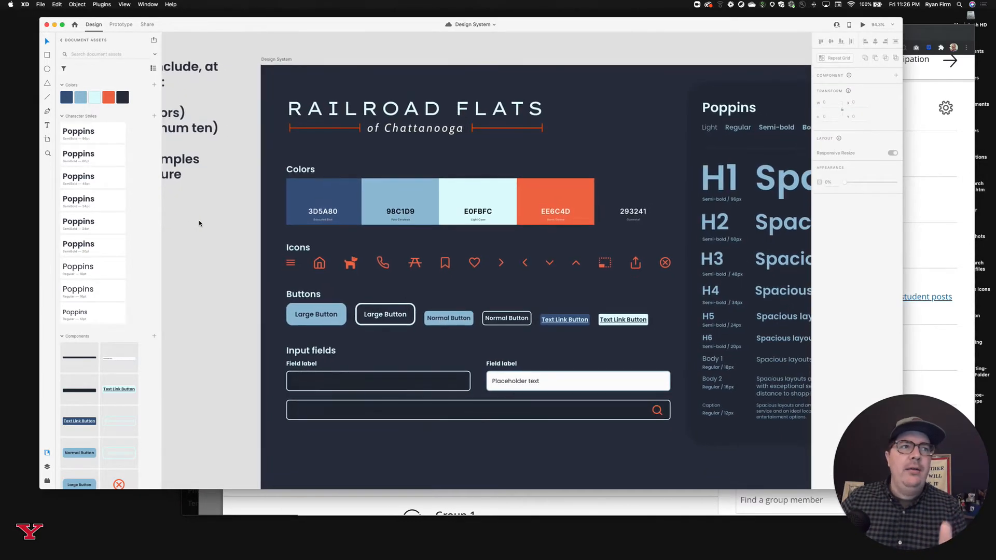
# - Compare the list of six required style guide elements with the logo, colors and other sections on the Design System artboard
pyautogui.hscroll(2, 198, 223)
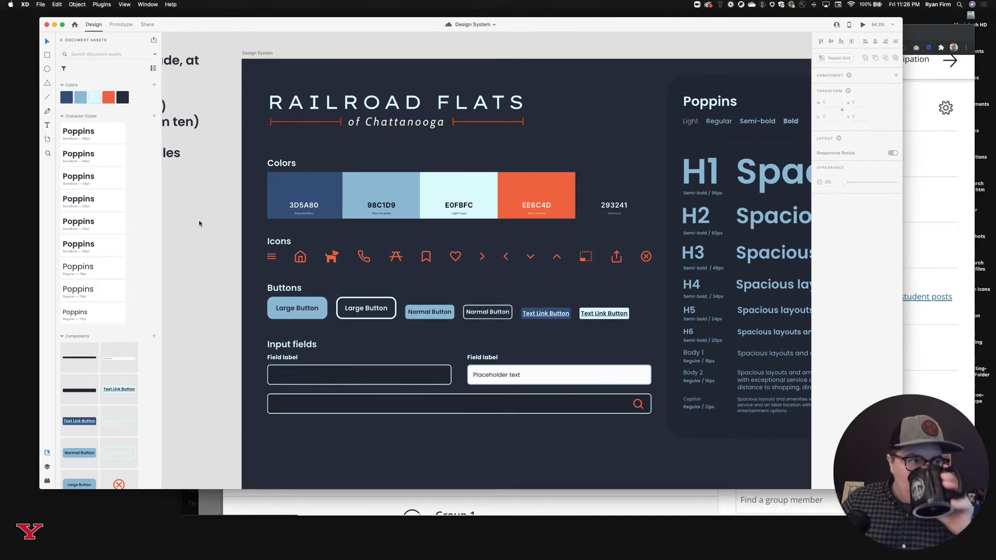
pyautogui.hscroll(-8, 199, 223)
pyautogui.scroll(3, 199, 223)
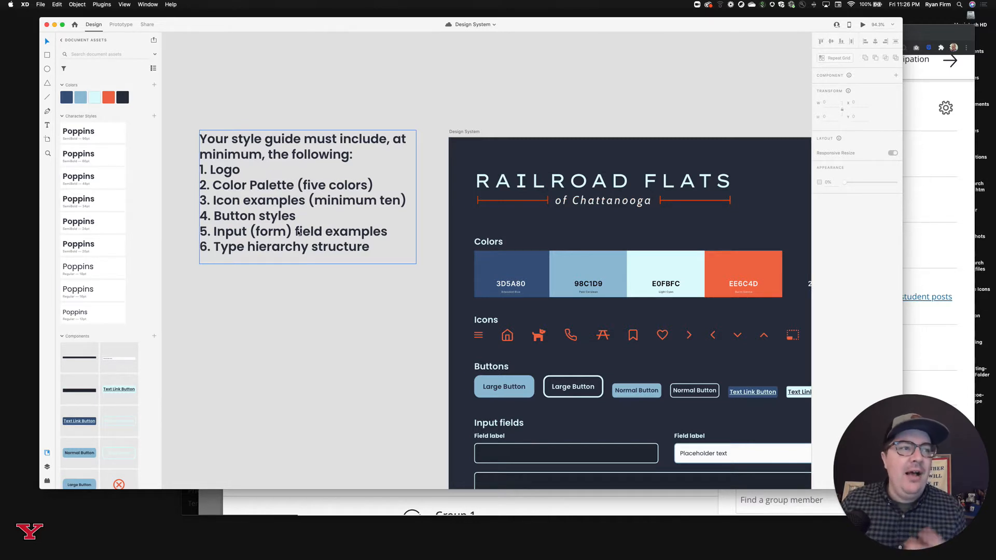
pyautogui.hscroll(1, 330, 243)
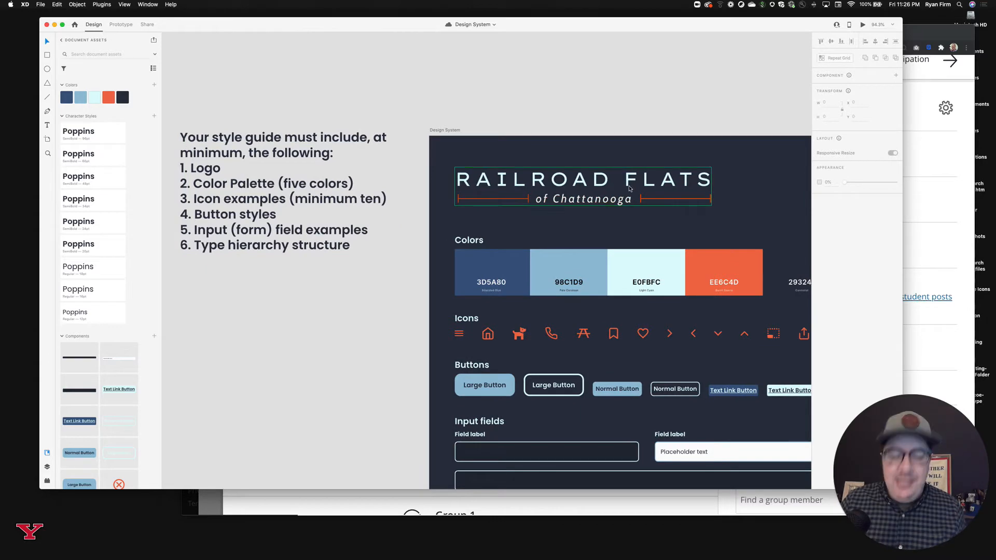
pyautogui.scroll(3, 629, 188)
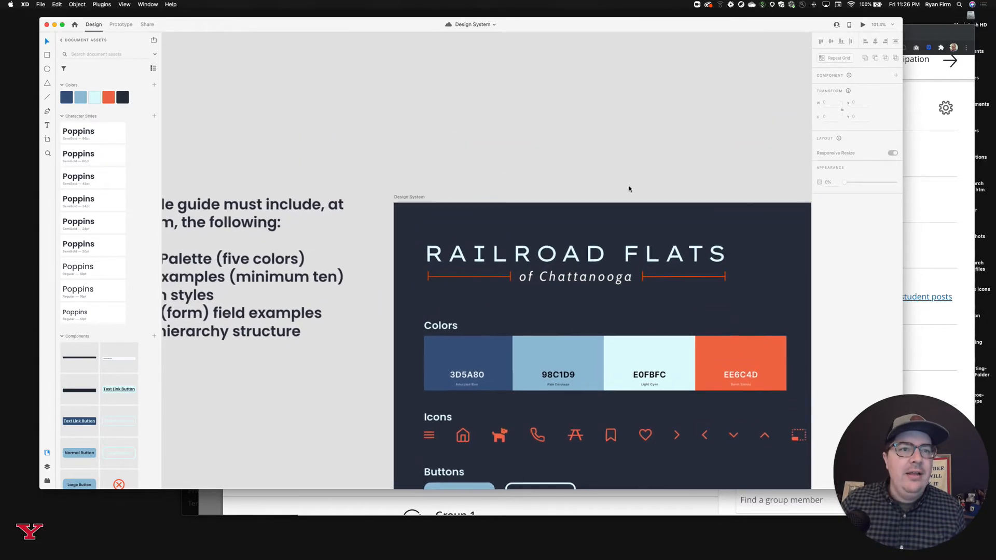
pyautogui.scroll(-3, 629, 188)
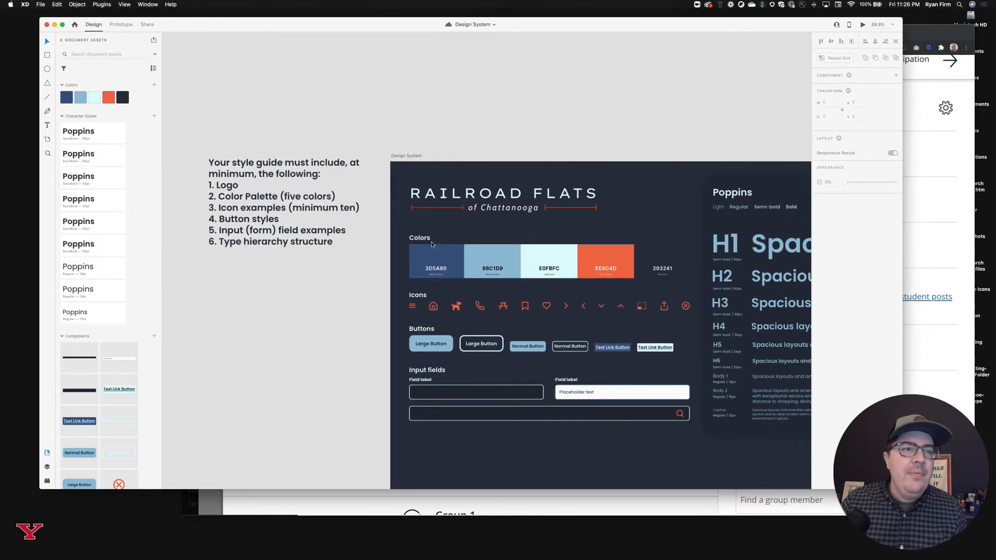
# - Draw a row of five white circles, each about 159 px across, above the Design System artboard and save the document
pyautogui.press('t')
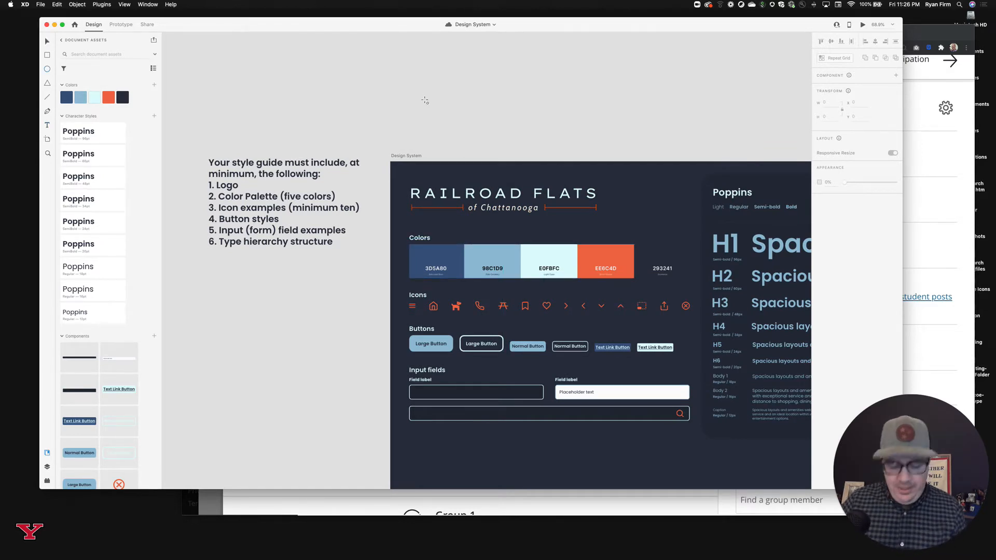
pyautogui.moveTo(434, 97)
pyautogui.mouseDown()
pyautogui.moveTo(478, 139)
pyautogui.moveTo(460, 123)
pyautogui.moveTo(688, 135)
pyautogui.mouseUp()
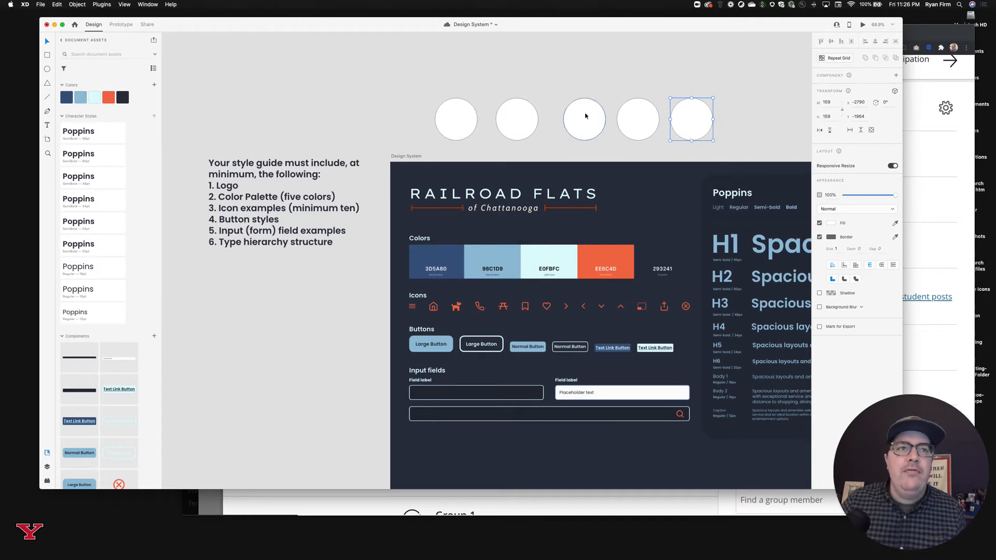
pyautogui.click(465, 116)
pyautogui.hscroll(2, 469, 117)
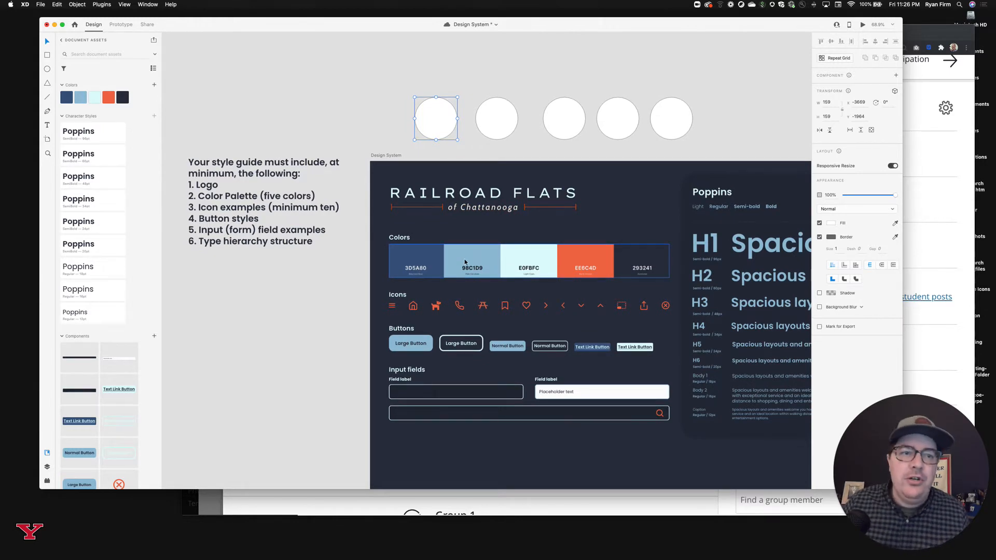
pyautogui.hscroll(3, 464, 262)
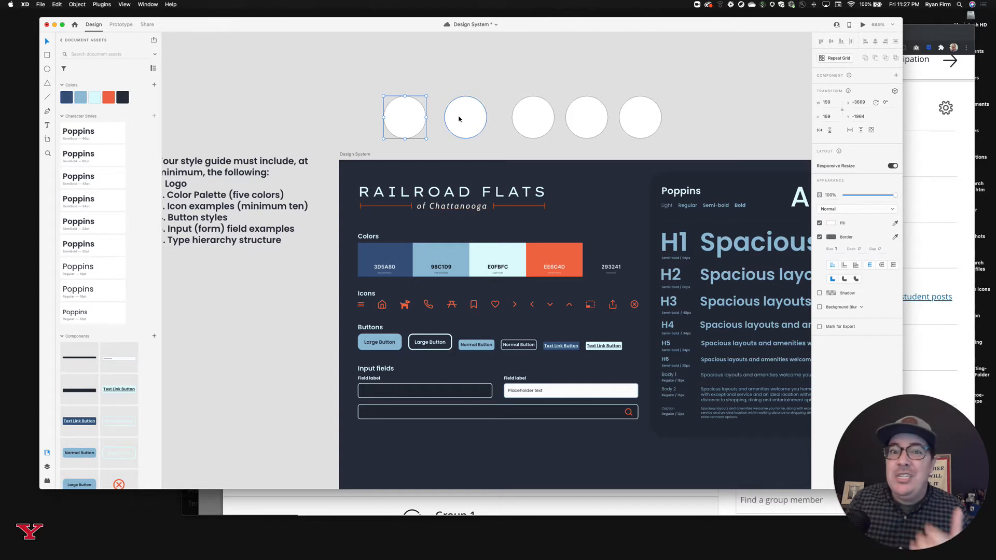
pyautogui.press('super+s')
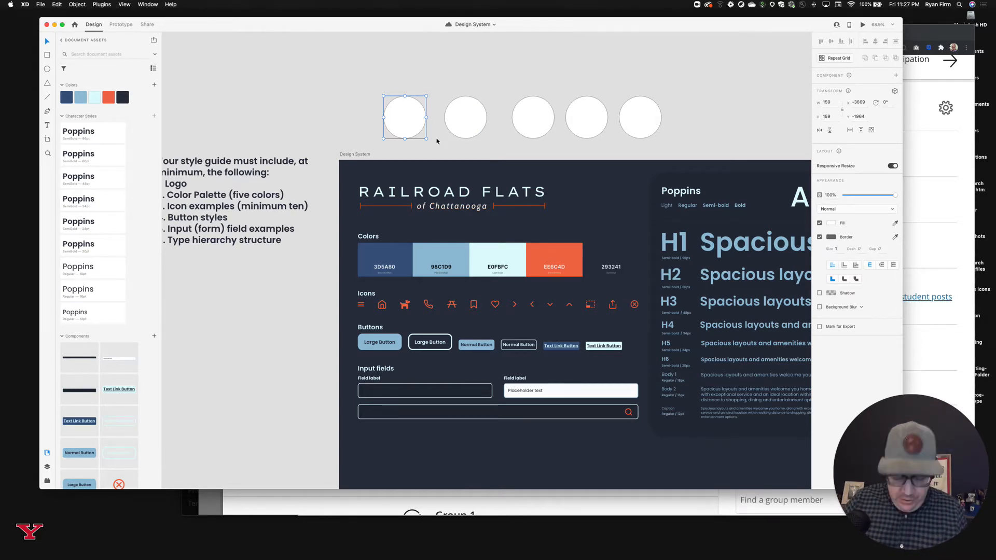
# - Widen the window, remove the first circle's border and fill it with a dark blue, HSB 238, 79, 70
pyautogui.scroll(-1, 437, 141)
pyautogui.scroll(3, 437, 142)
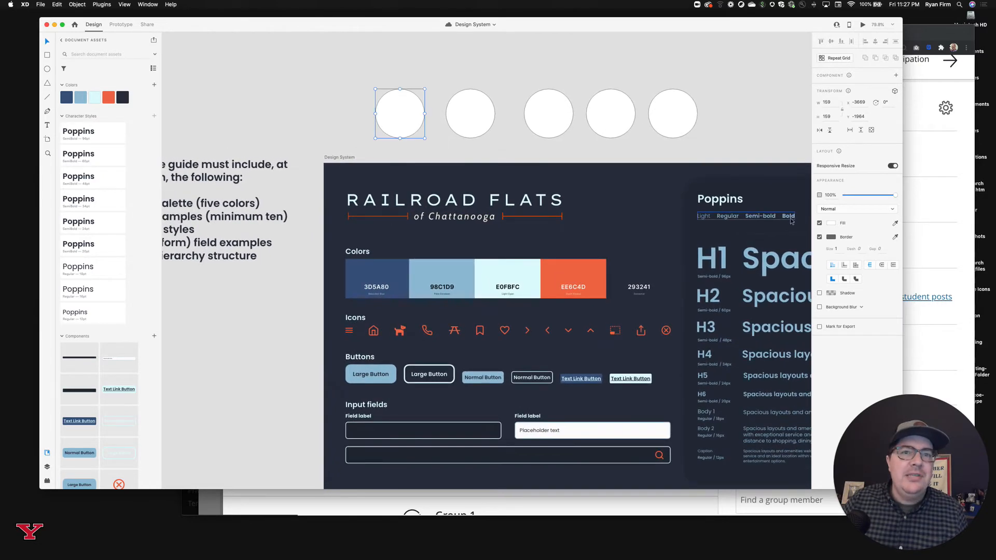
pyautogui.moveTo(988, 147); pyautogui.dragTo(989, 147)
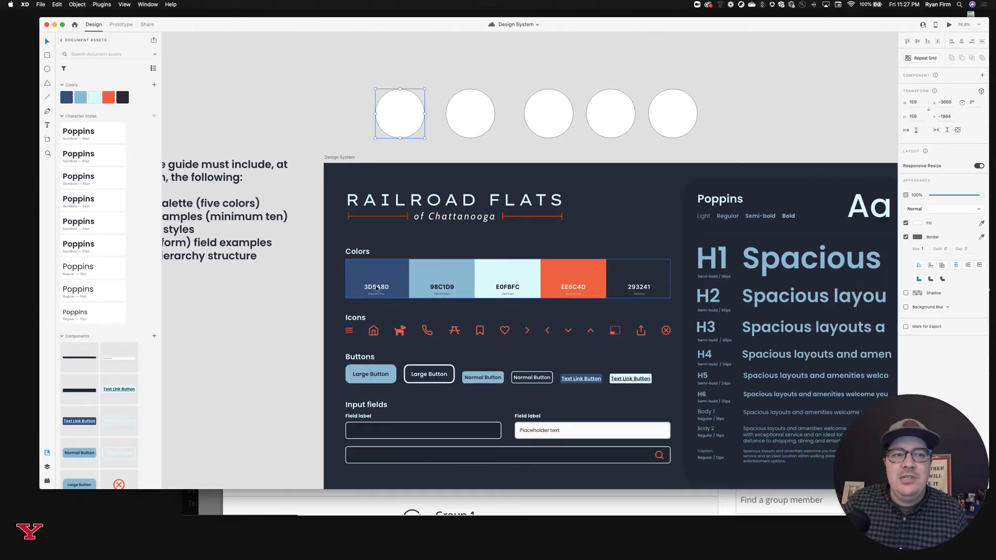
pyautogui.click(917, 237)
pyautogui.click(917, 237)
pyautogui.click(906, 237)
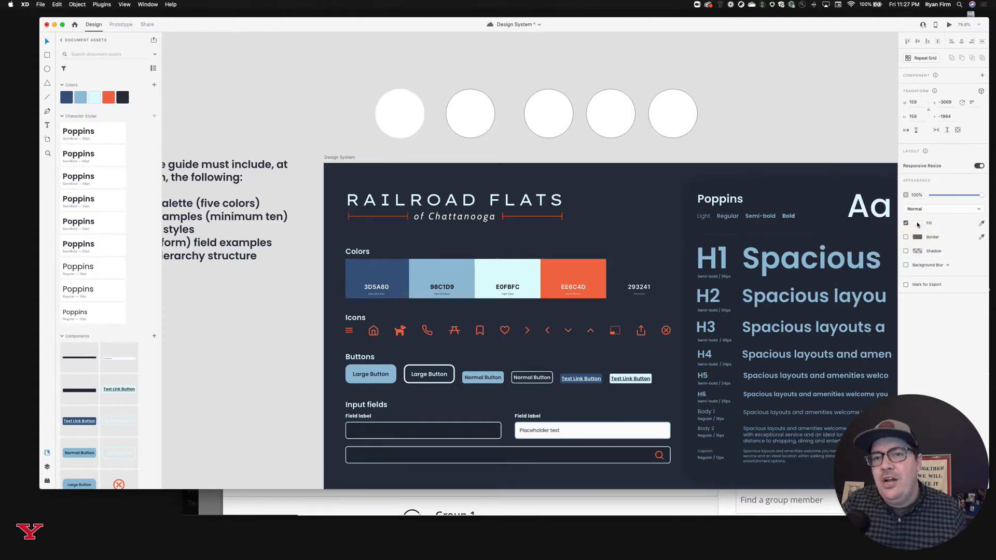
pyautogui.click(917, 223)
pyautogui.click(892, 205)
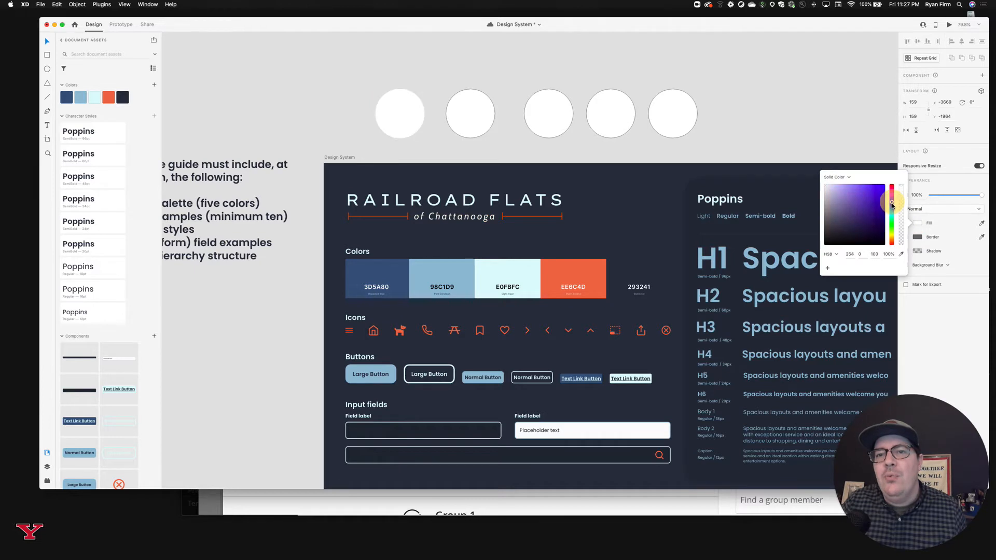
pyautogui.click(876, 200)
pyautogui.moveTo(877, 200); pyautogui.dragTo(872, 202)
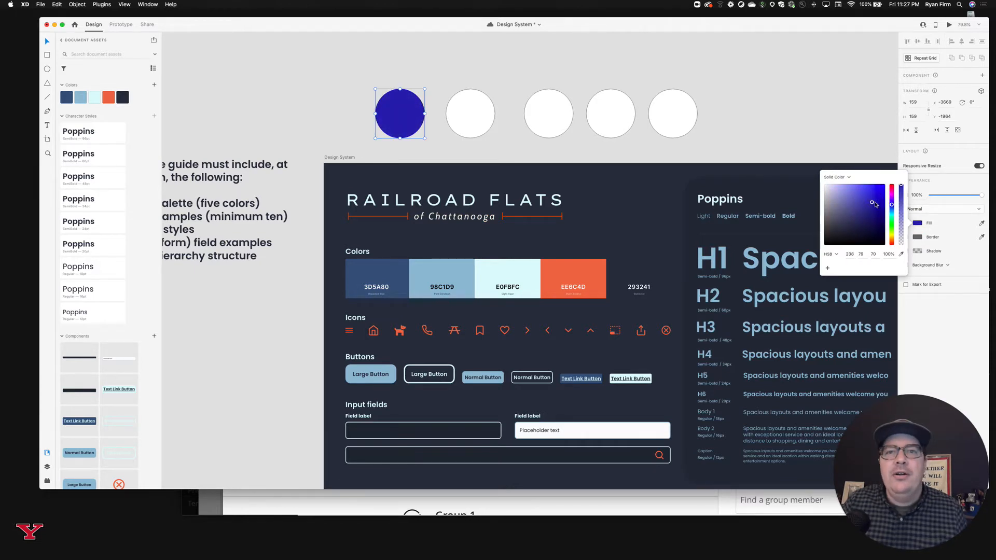
# - Switch the blue fill's color format to Hex, inspect its code, and deselect the circle
pyautogui.click(835, 254)
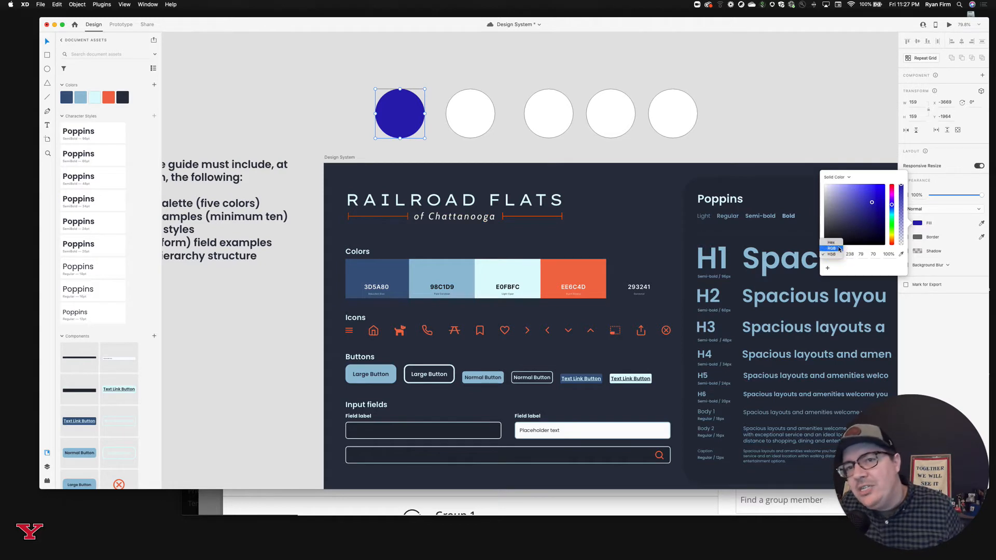
pyautogui.click(833, 239)
pyautogui.click(859, 252)
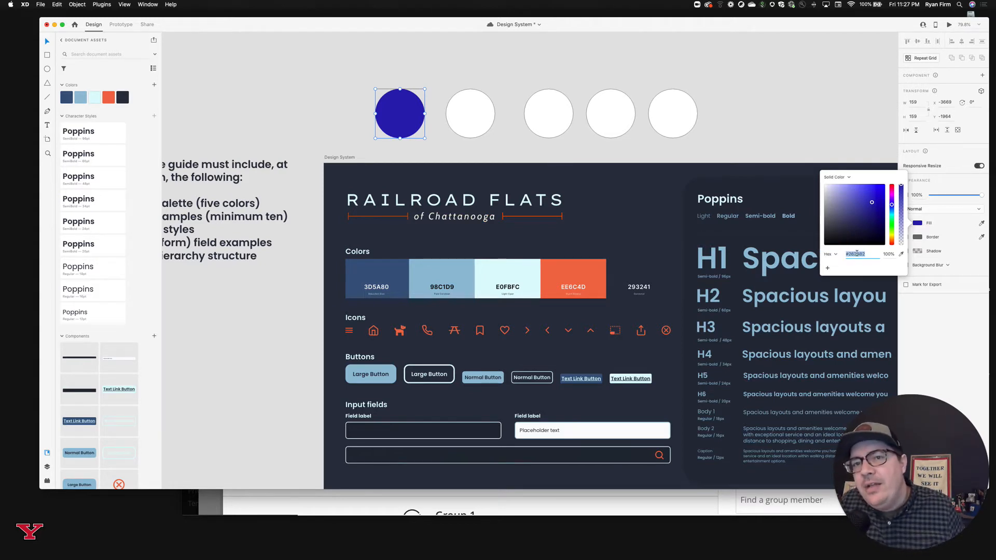
pyautogui.click(858, 253)
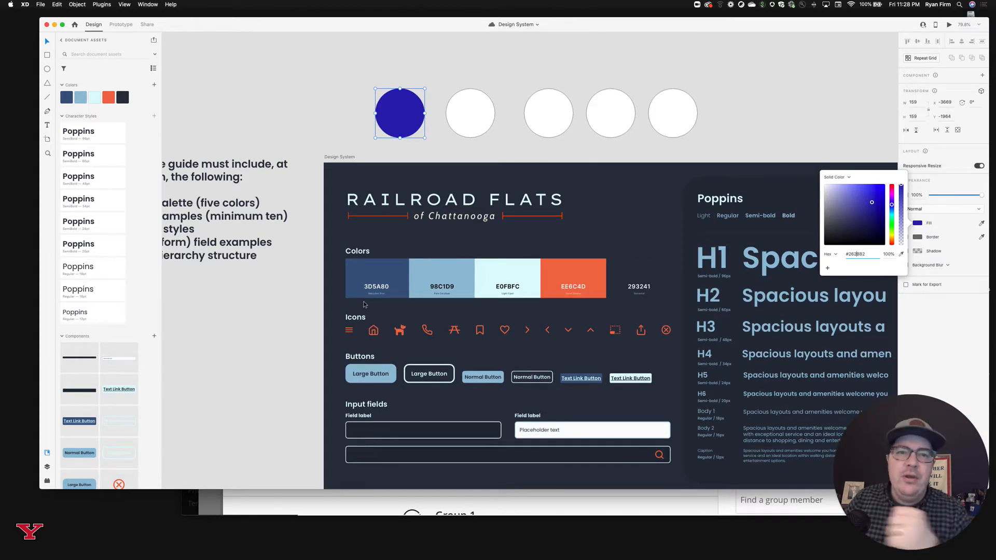
pyautogui.hscroll(2, 364, 305)
pyautogui.click(413, 143)
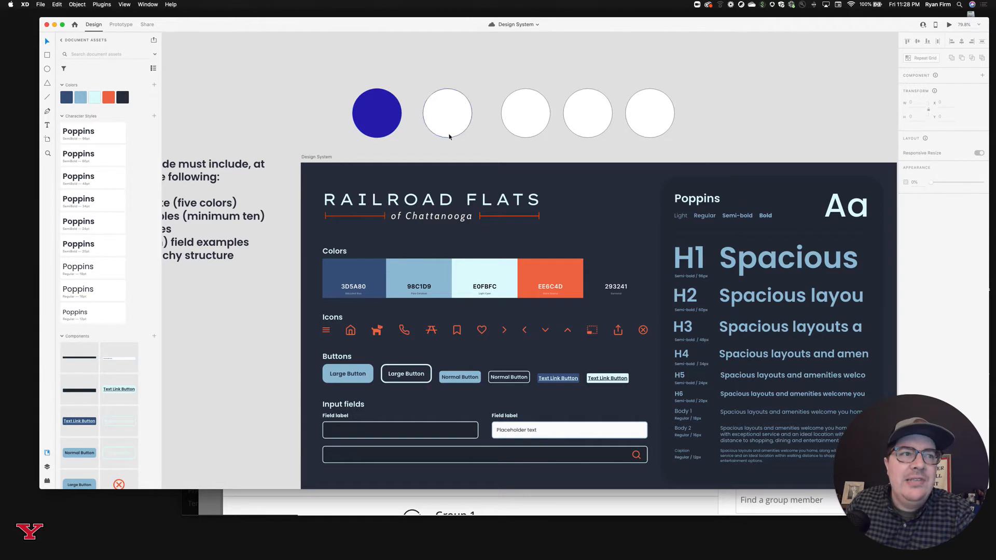
pyautogui.hscroll(-5, 473, 141)
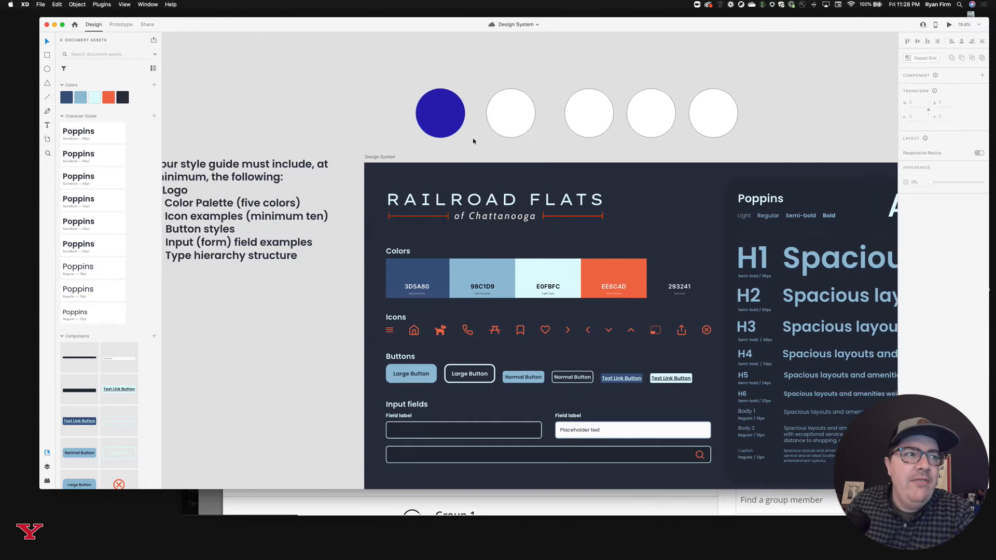
# - Select the blue circle, show the list of available libraries and open Document Assets from it
pyautogui.click(462, 117)
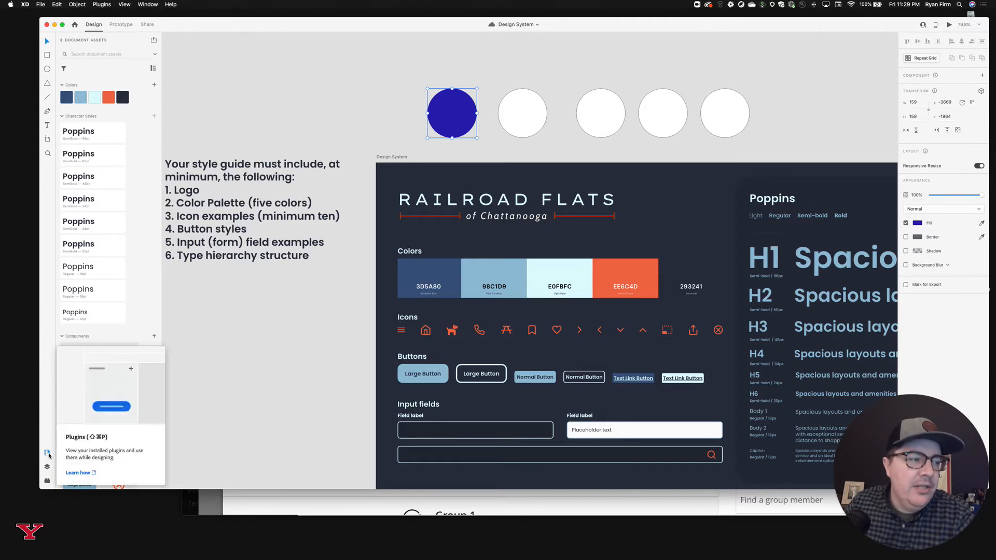
pyautogui.click(47, 452)
pyautogui.click(47, 452)
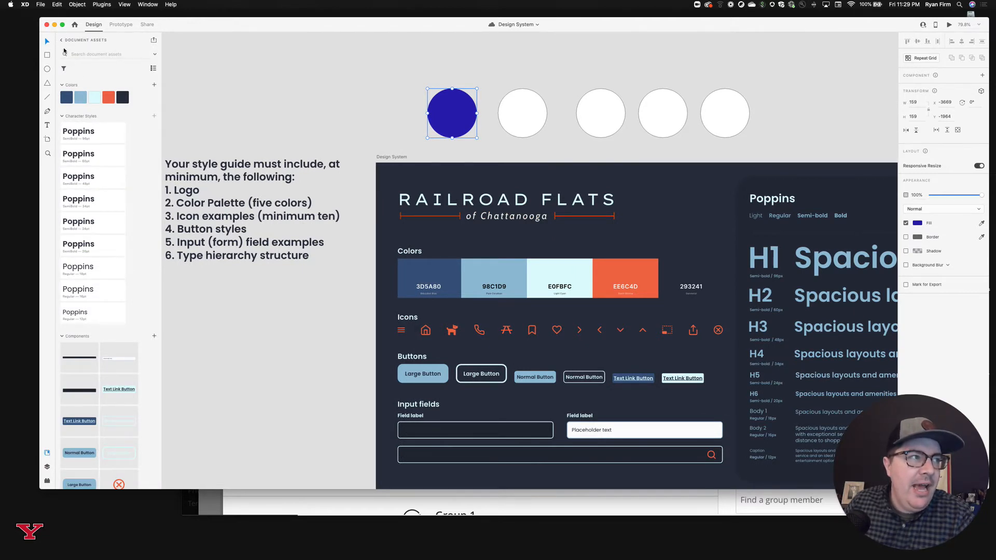
pyautogui.click(62, 40)
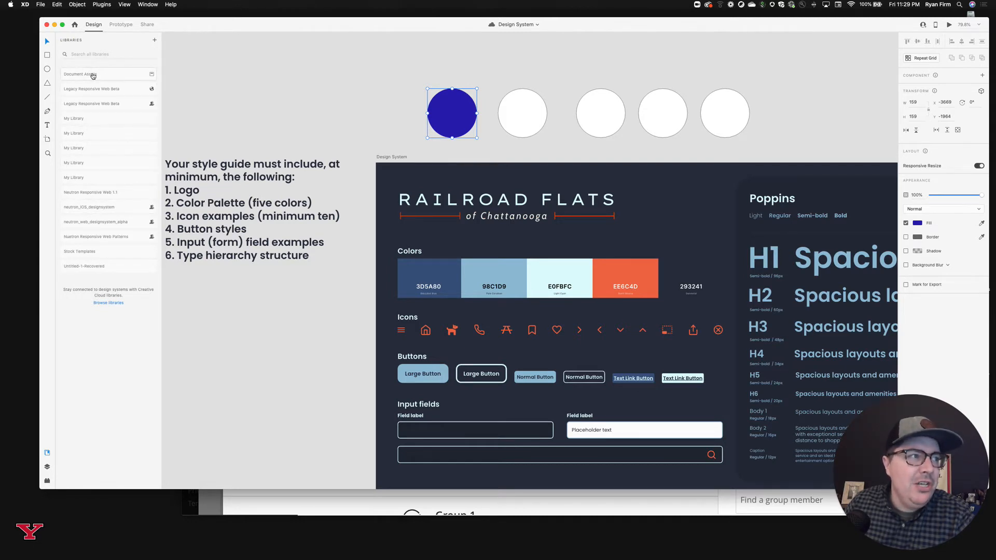
pyautogui.click(102, 75)
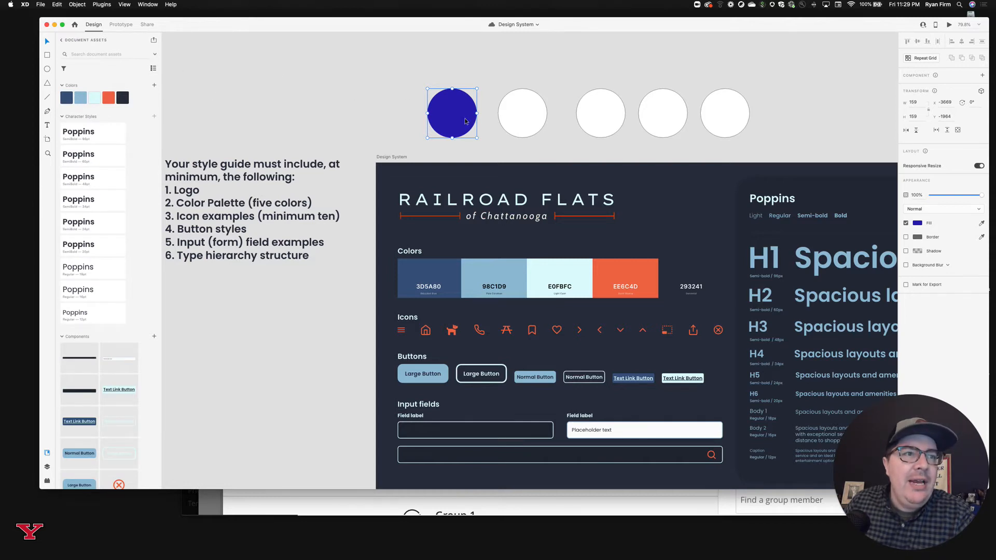
# - Collapse the asset sections and add the blue circle's fill to the document's color assets
pyautogui.click(62, 116)
pyautogui.click(62, 85)
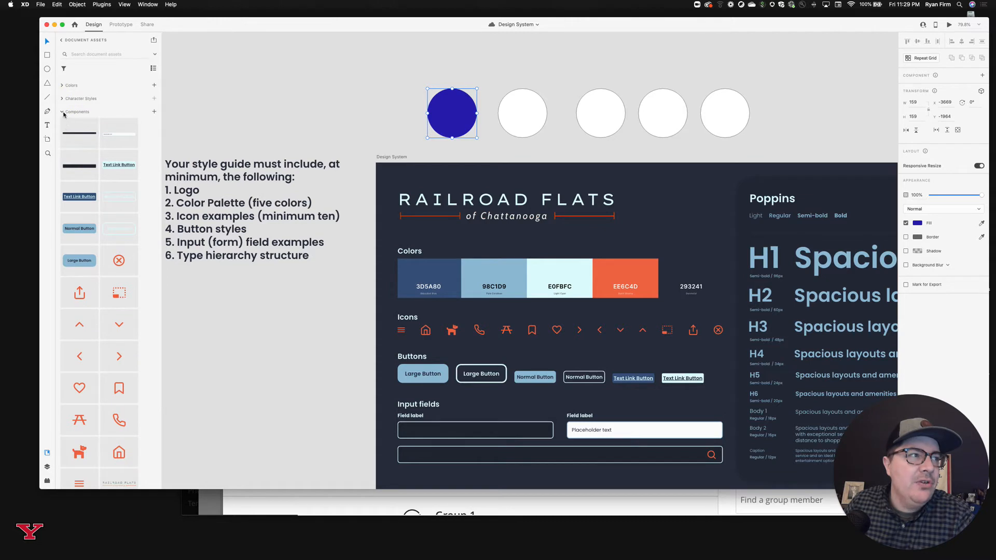
pyautogui.click(65, 112)
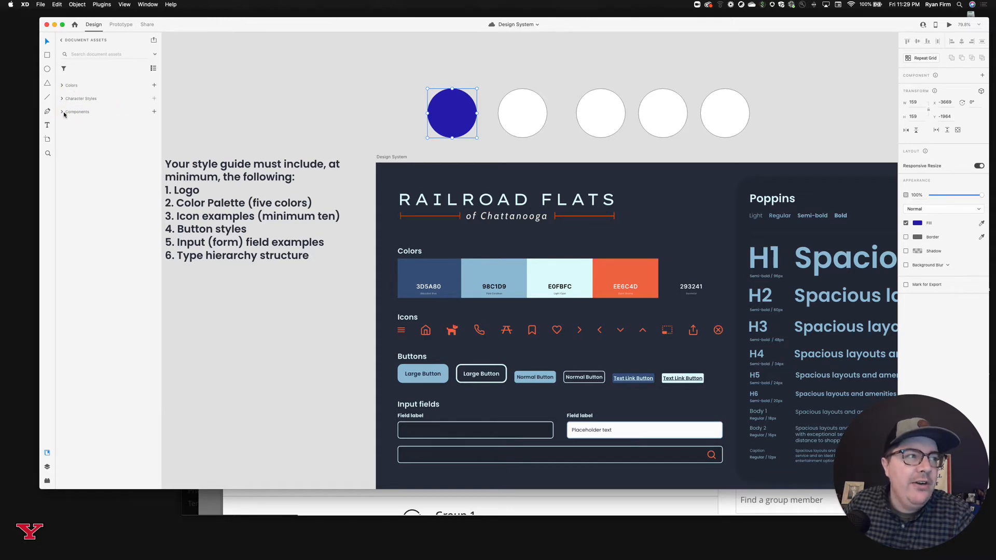
pyautogui.click(72, 87)
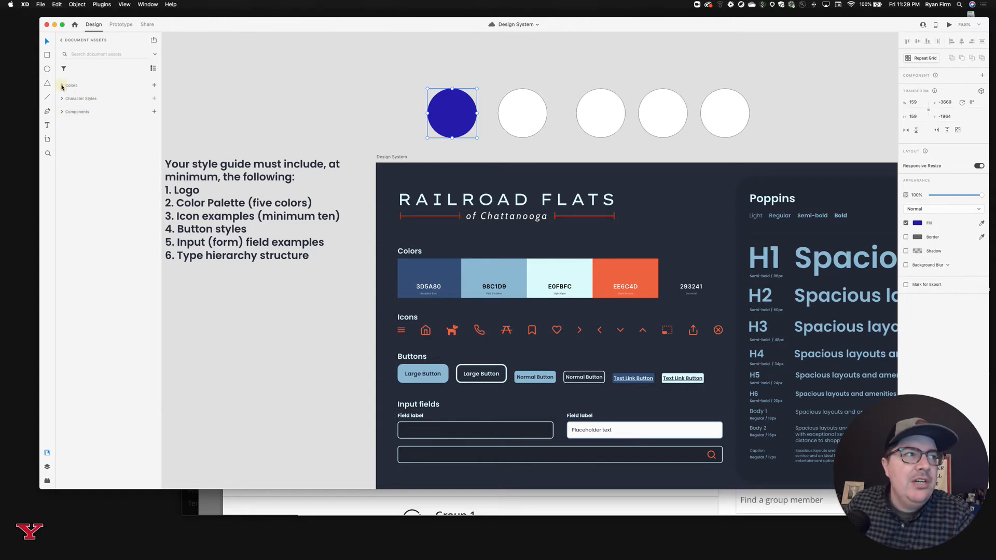
pyautogui.click(154, 86)
# - Give the second circle a dark red fill without a border and add that color to the document's color assets
pyautogui.click(519, 110)
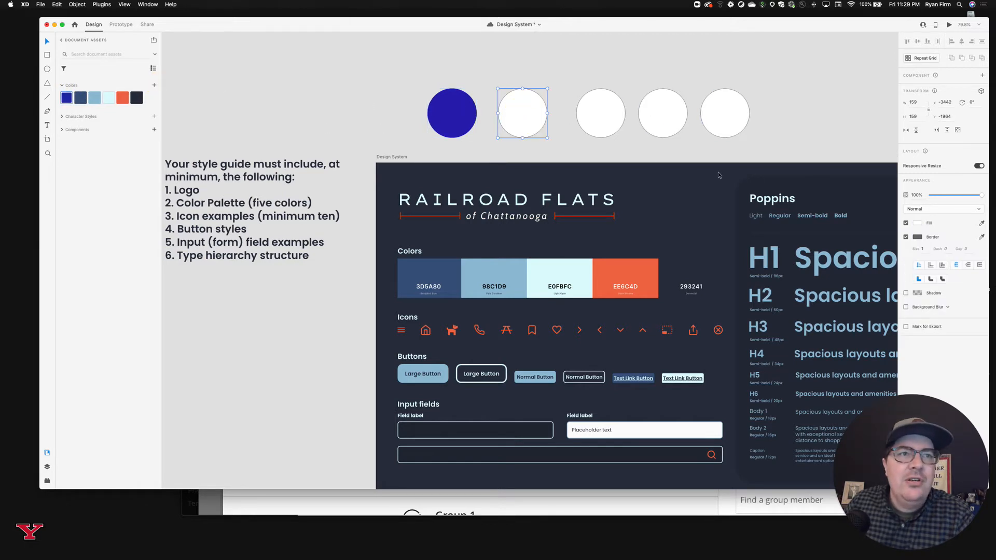
pyautogui.click(916, 224)
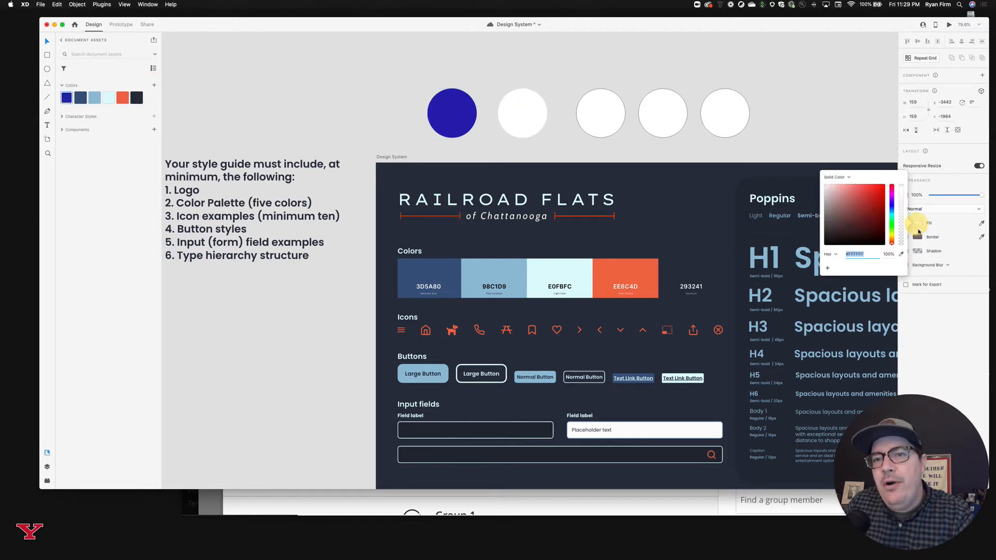
pyautogui.click(875, 212)
pyautogui.click(509, 107)
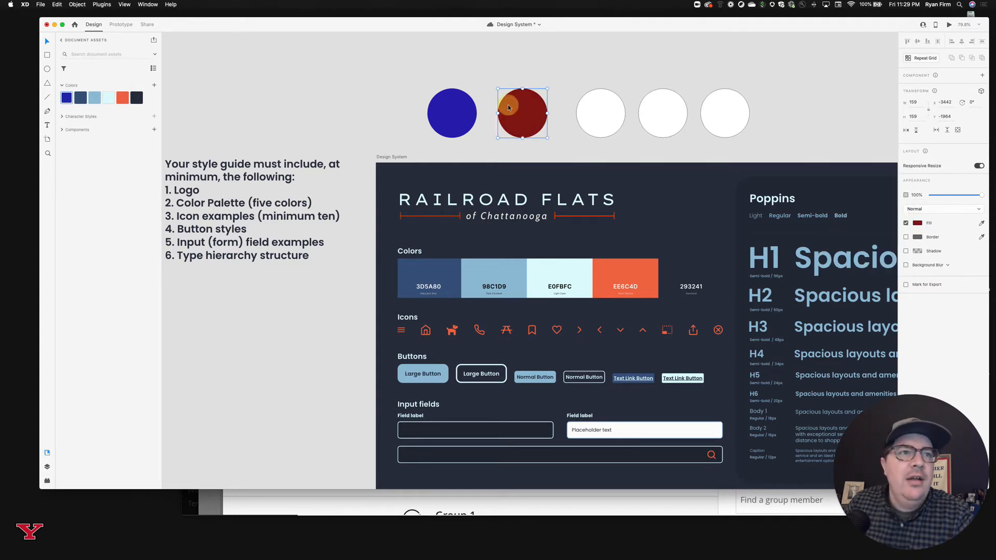
pyautogui.click(154, 85)
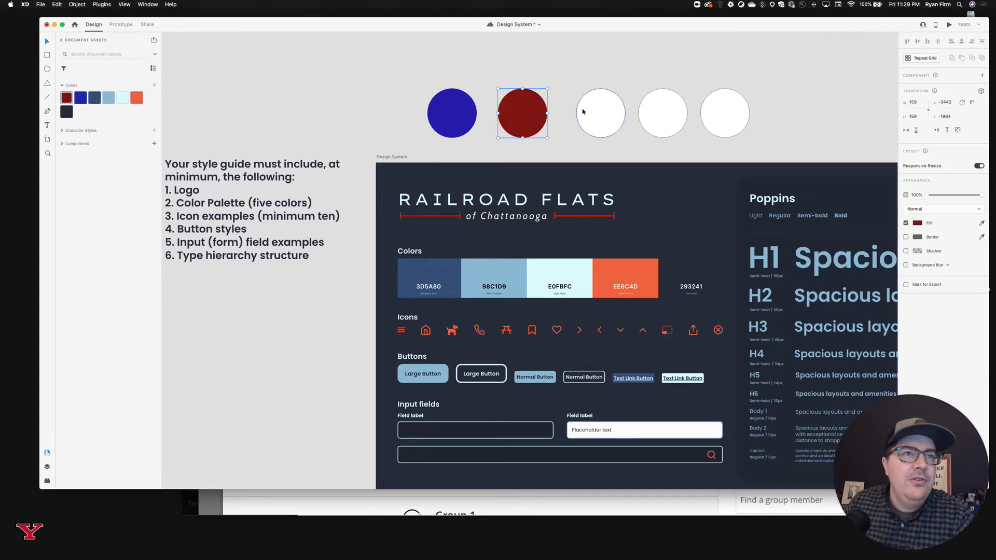
# - Remove the third circle's border, fill it with a near-black red and add that color to the document's color assets
pyautogui.click(582, 112)
pyautogui.click(906, 237)
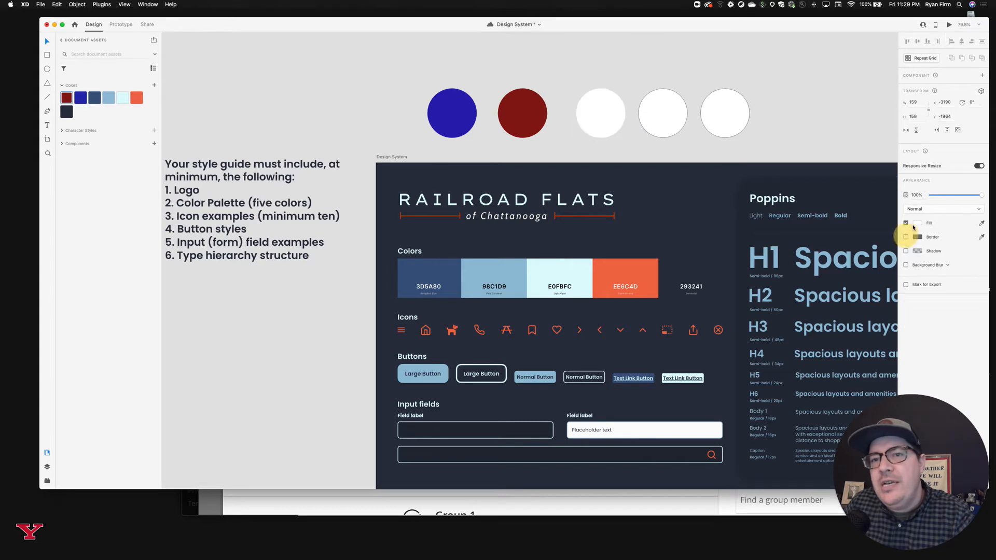
pyautogui.click(917, 223)
pyautogui.click(877, 240)
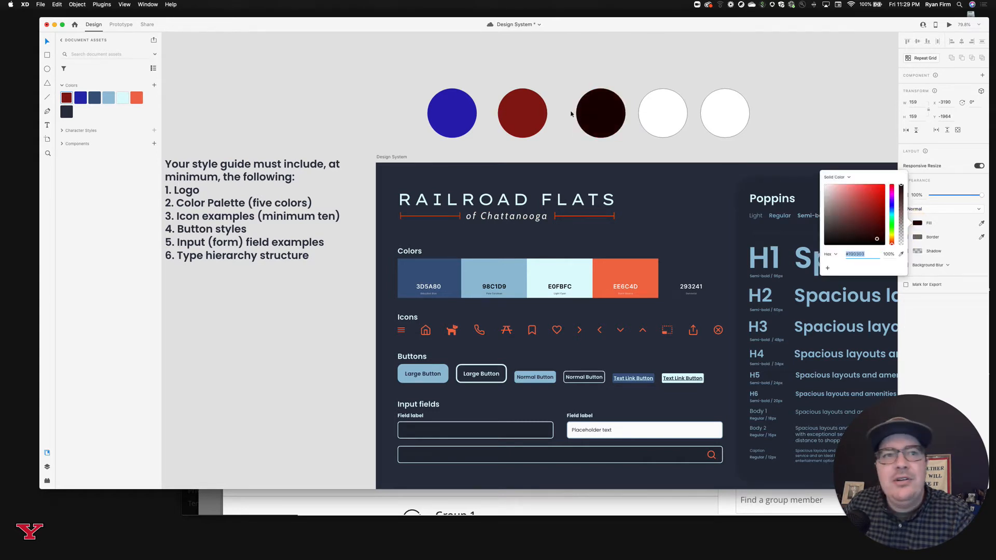
pyautogui.click(579, 110)
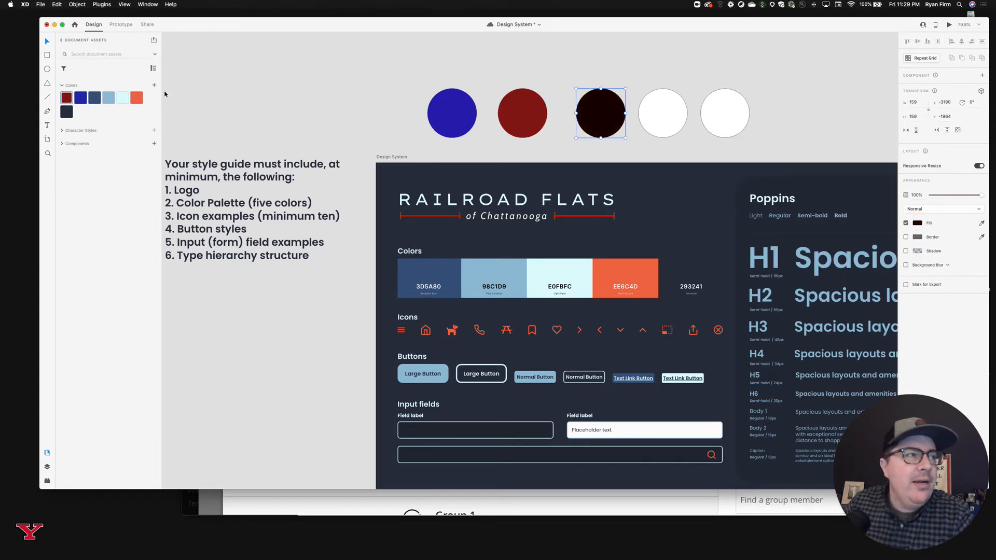
pyautogui.click(154, 85)
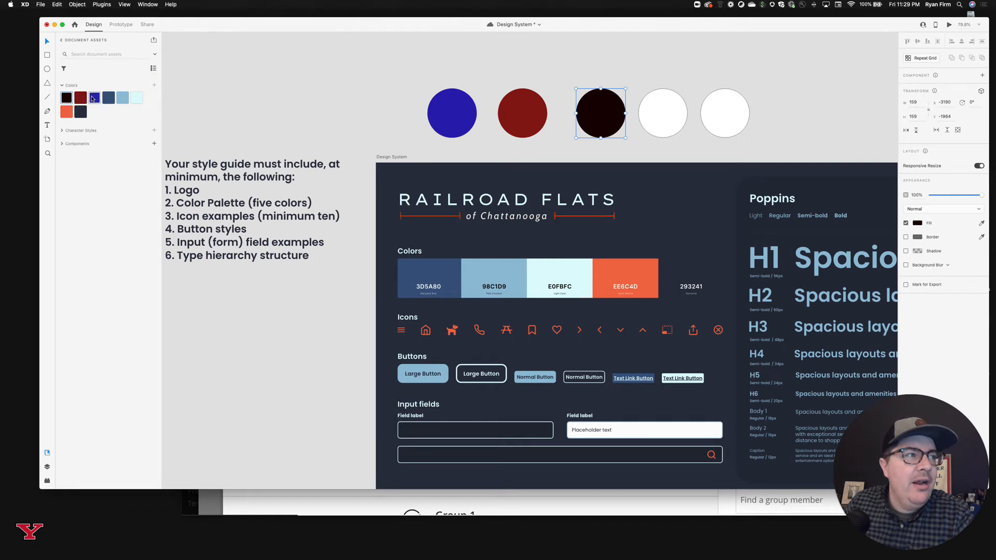
# - Try the saved document colors as fills on the first Large Button, finishing with the light blue swatch
pyautogui.click(387, 105)
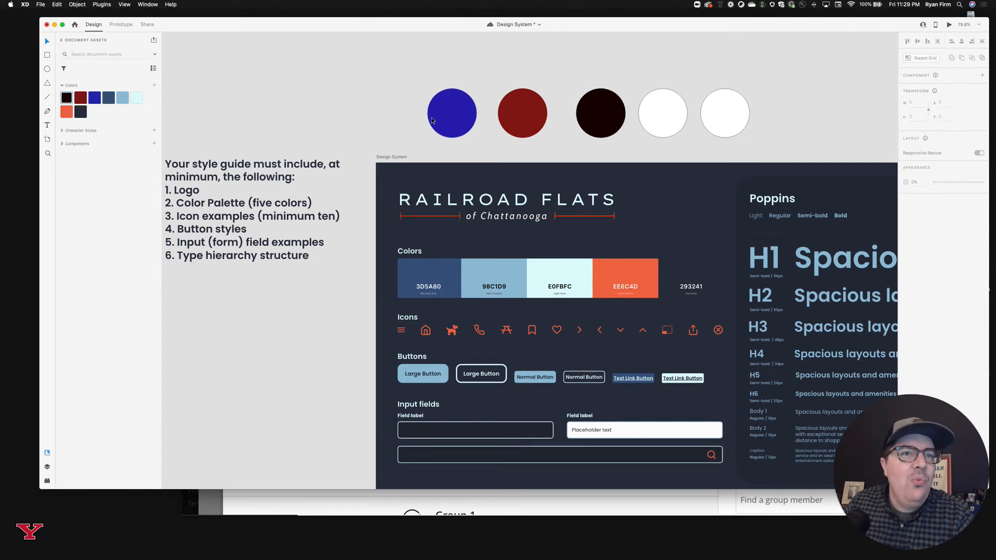
pyautogui.hscroll(5, 345, 105)
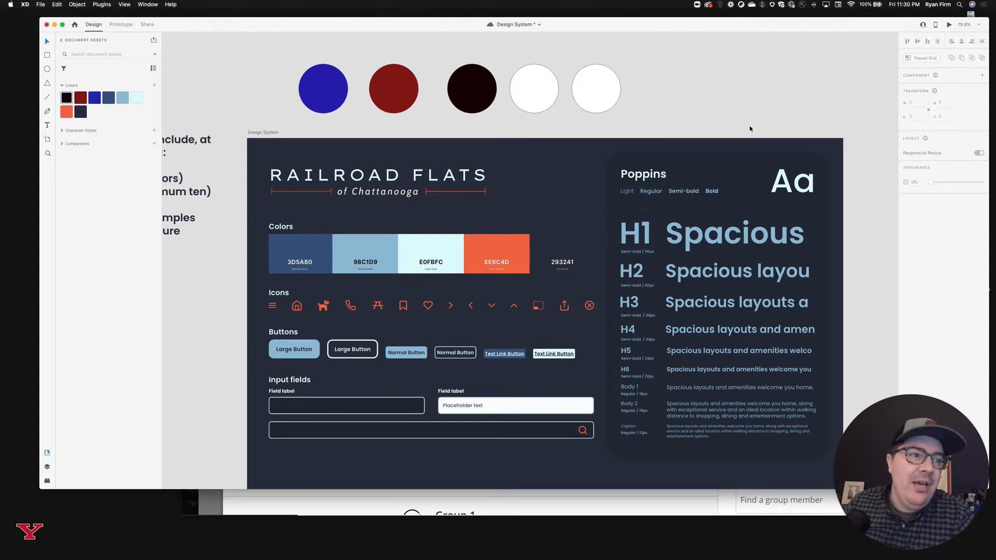
pyautogui.click(307, 347)
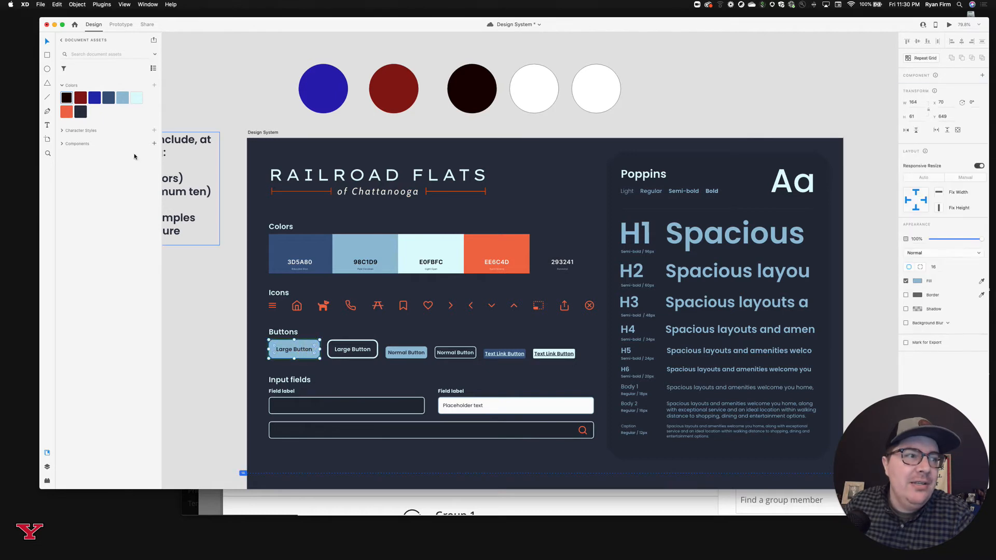
pyautogui.click(67, 111)
pyautogui.click(95, 98)
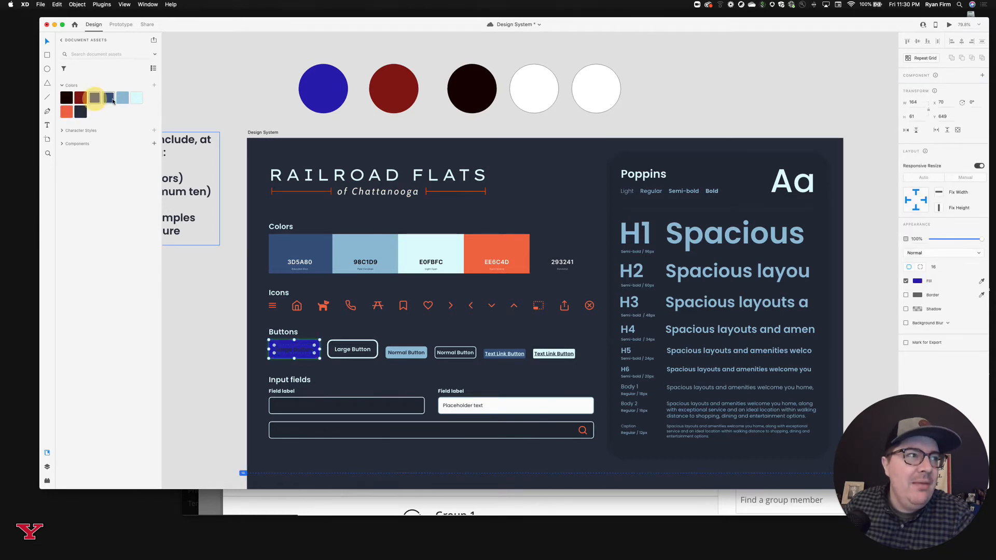
pyautogui.click(108, 98)
pyautogui.click(122, 98)
pyautogui.click(135, 99)
pyautogui.click(67, 111)
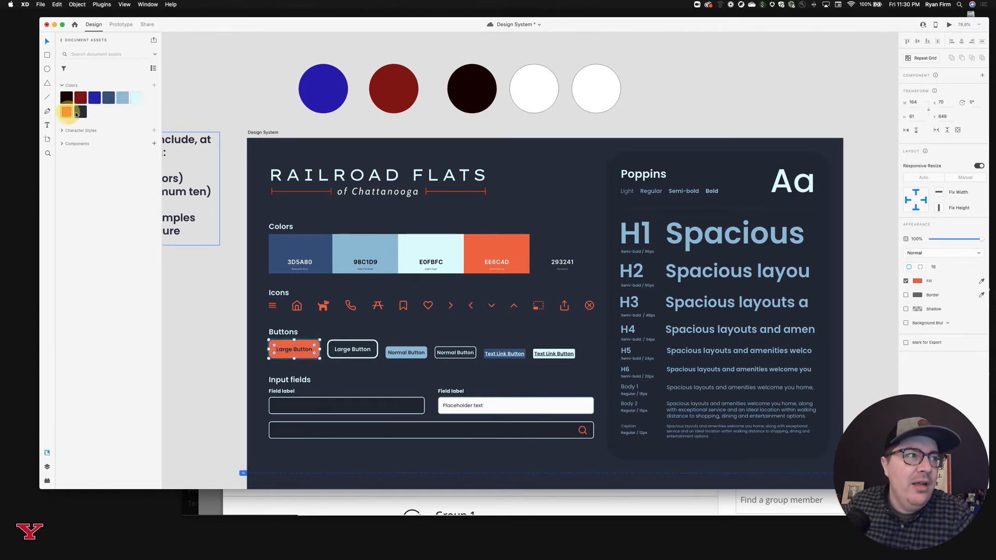
pyautogui.click(80, 112)
pyautogui.click(109, 98)
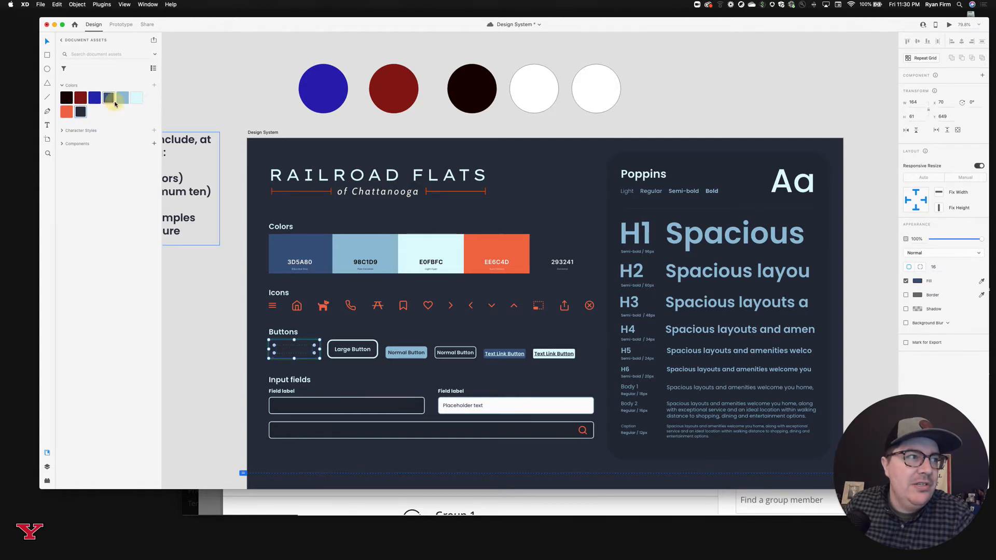
pyautogui.click(122, 98)
pyautogui.click(136, 98)
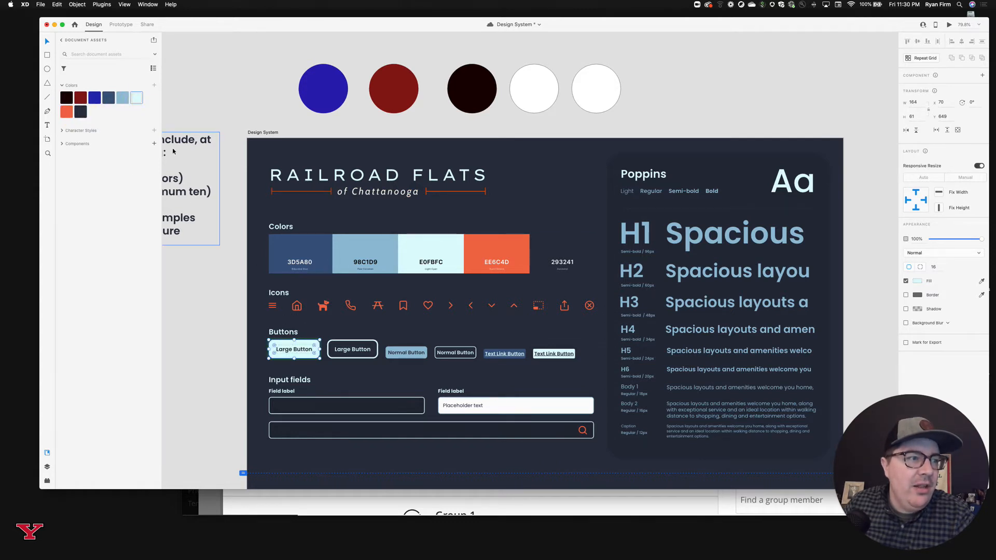
pyautogui.click(96, 99)
pyautogui.click(81, 98)
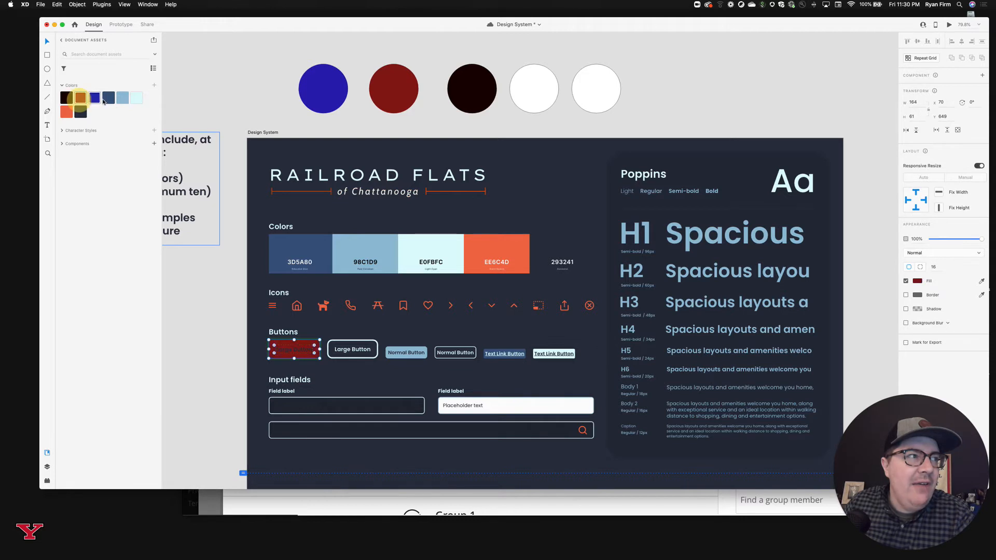
pyautogui.click(109, 98)
pyautogui.click(120, 99)
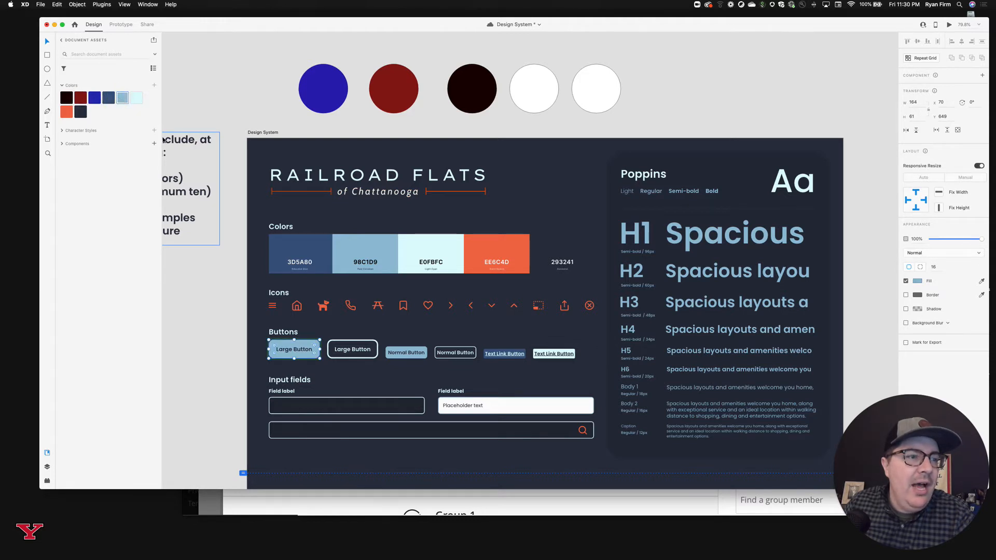
pyautogui.click(229, 95)
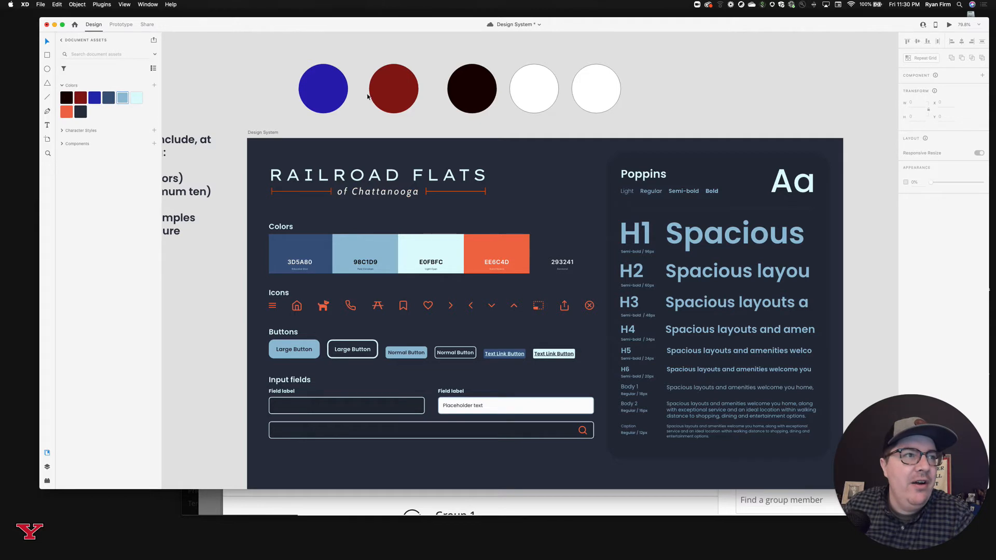
# - Delete the five sample circles and remove the near-black, dark red and blue swatches from the document's color assets
pyautogui.moveTo(278, 59); pyautogui.dragTo(667, 100)
pyautogui.press('Delete')
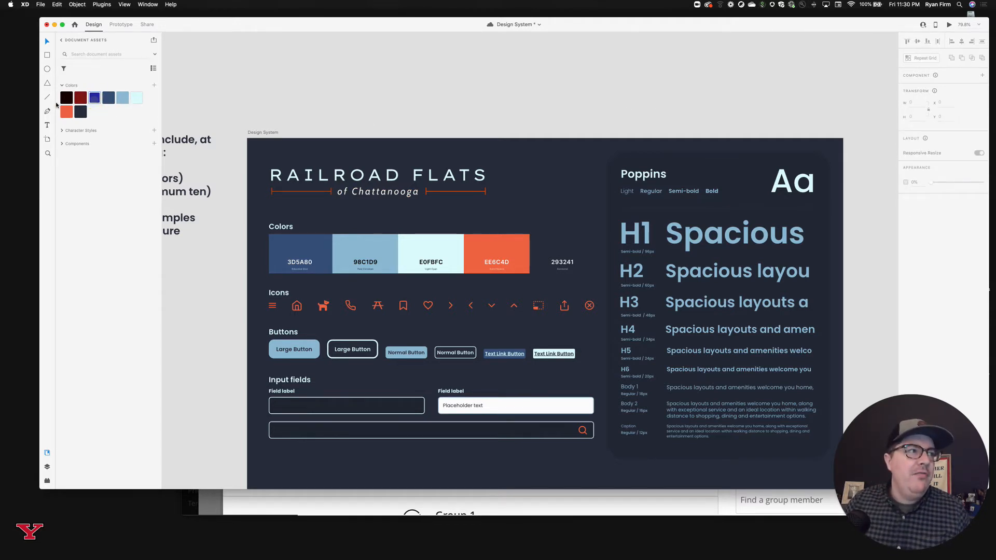
pyautogui.rightClick(72, 101)
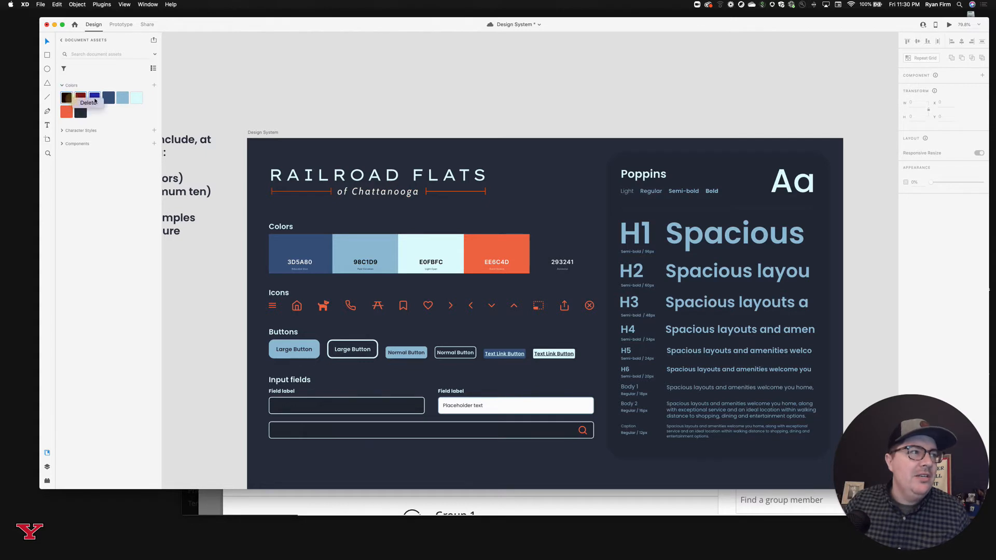
pyautogui.click(89, 103)
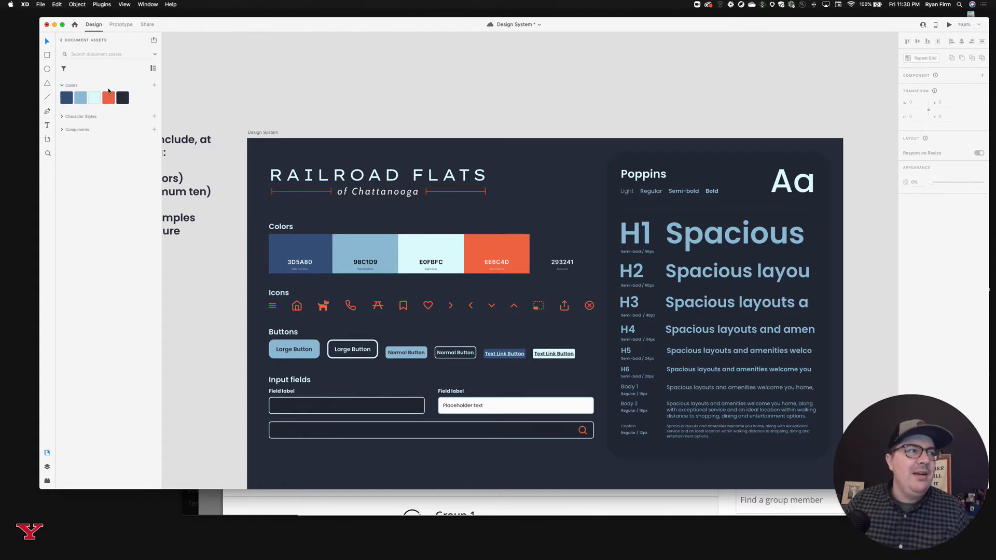
pyautogui.click(61, 86)
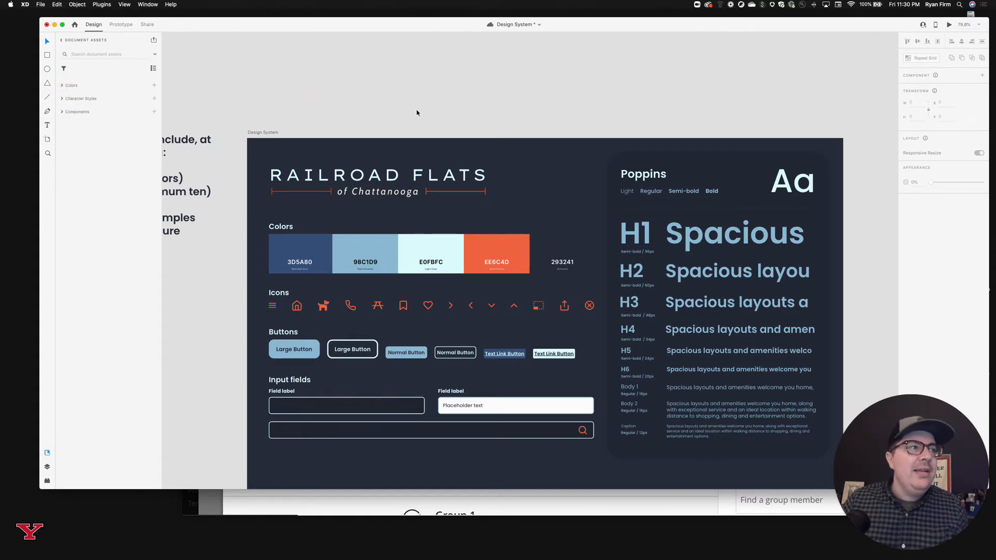
# - Examine the Poppins type hierarchy from H1 to Caption, including the weight and pixel size noted for each level
pyautogui.hscroll(2, 604, 208)
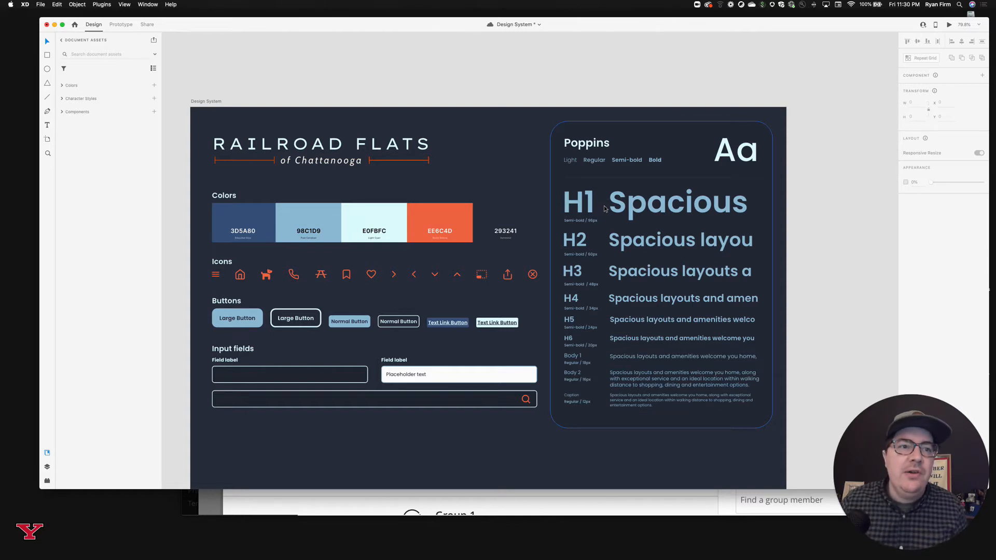
pyautogui.hscroll(1, 605, 209)
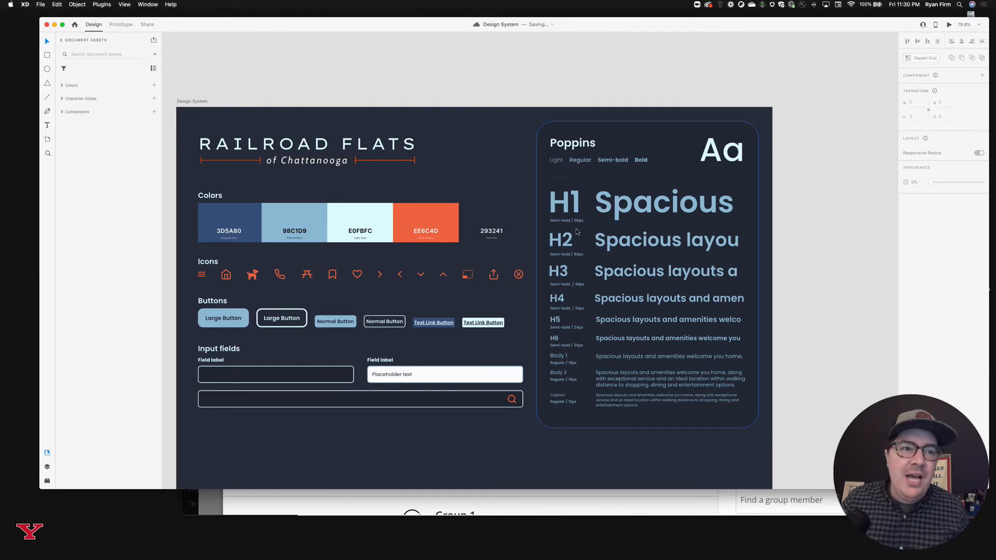
pyautogui.hscroll(1, 571, 221)
pyautogui.scroll(-1, 571, 221)
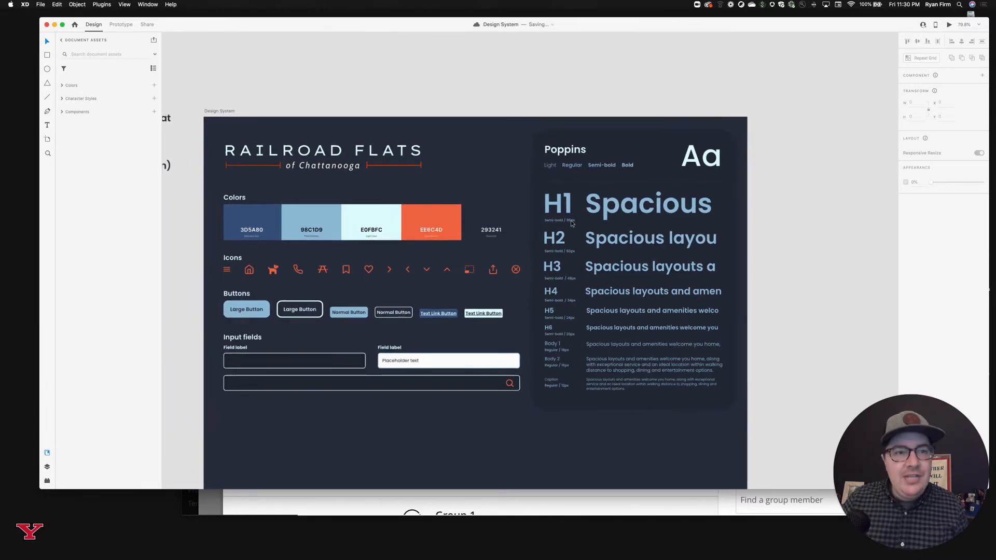
pyautogui.scroll(5, 571, 223)
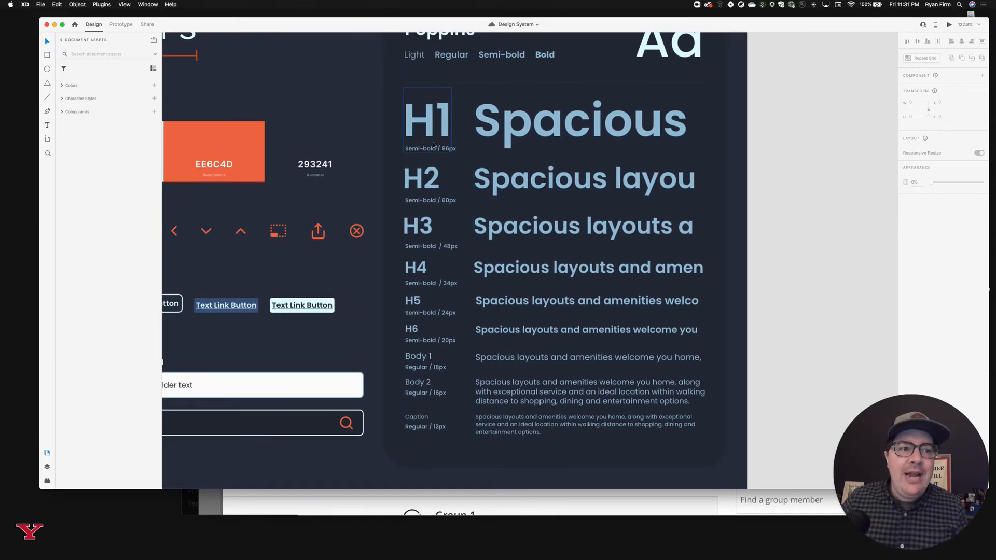
pyautogui.scroll(-1, 422, 337)
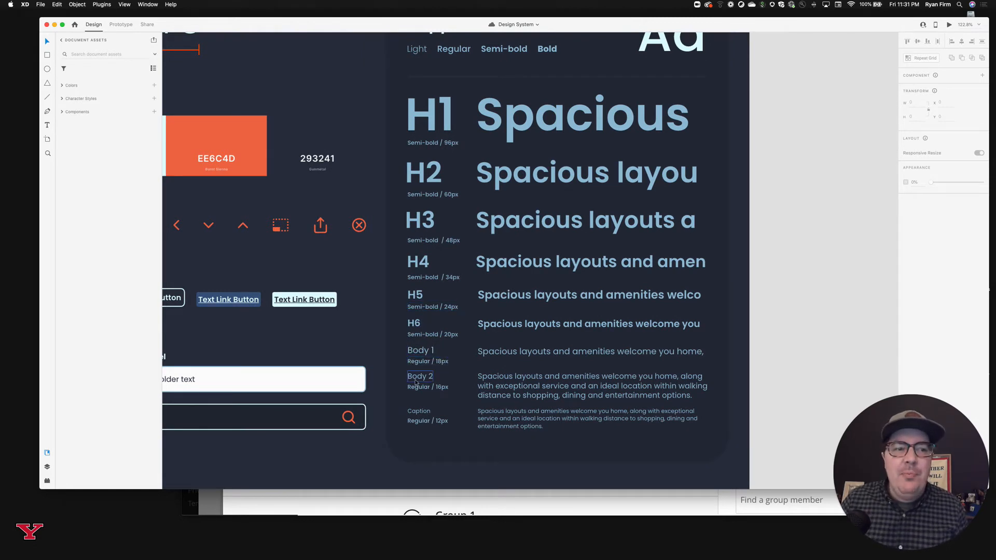
pyautogui.scroll(4, 432, 378)
pyautogui.scroll(1, 431, 378)
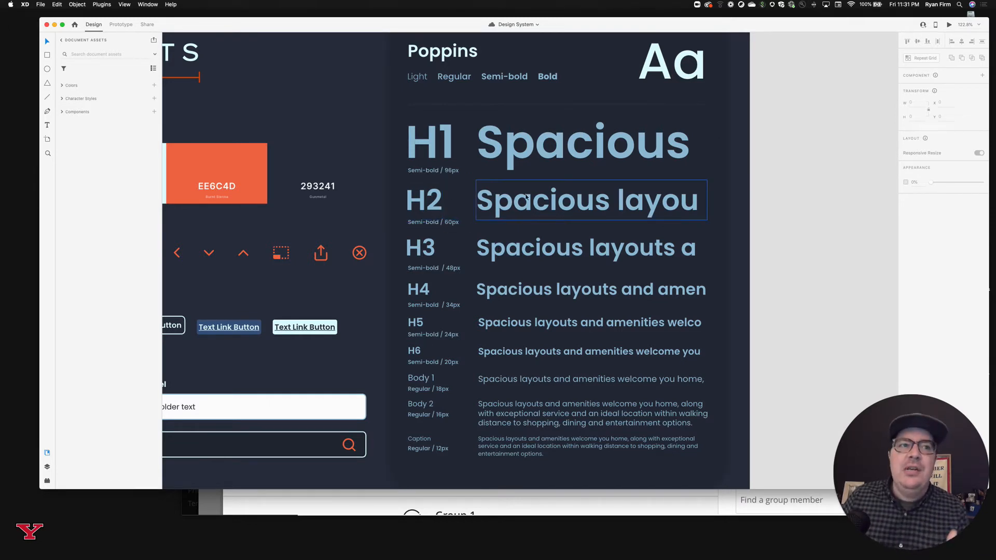
pyautogui.scroll(1, 602, 158)
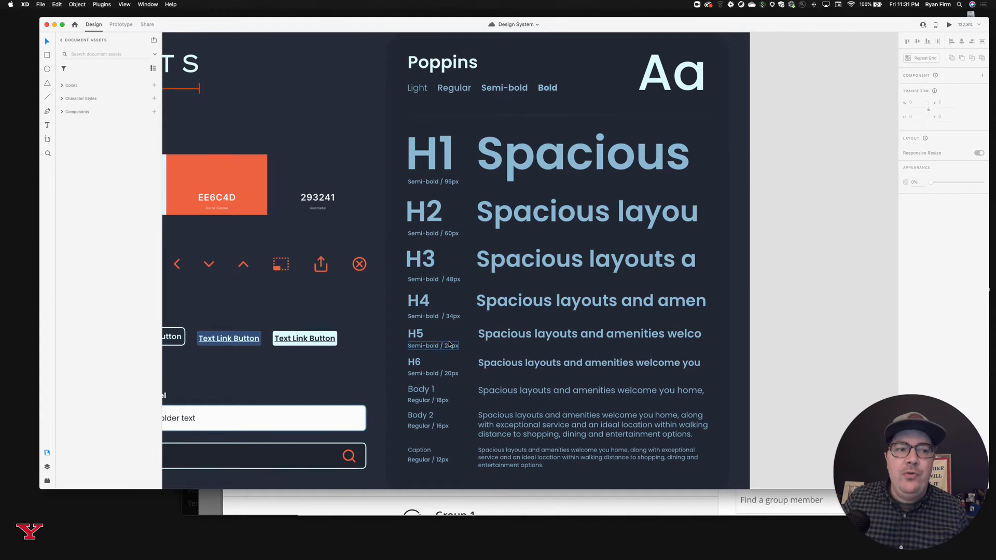
pyautogui.scroll(1, 449, 344)
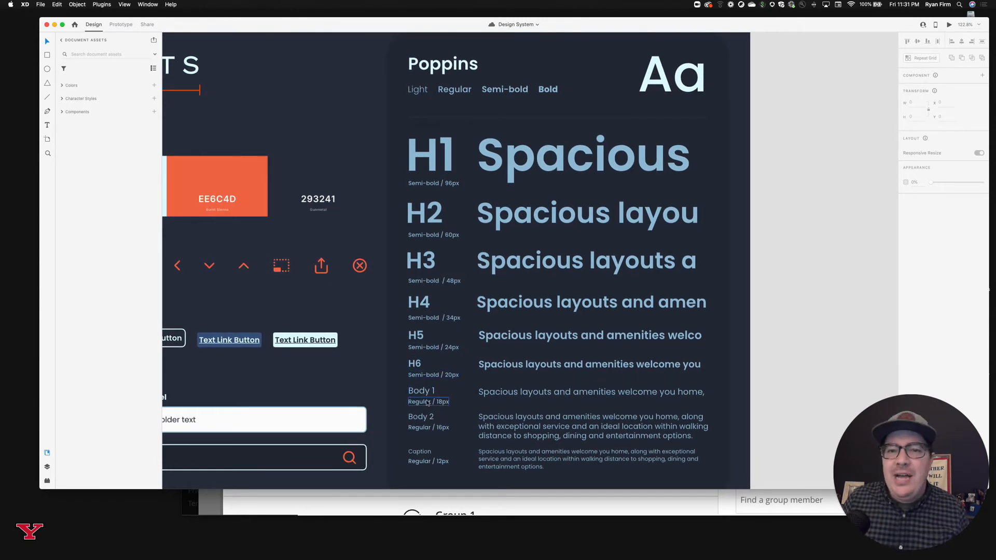
# - Inspect the text settings of the Body 1 and Body 2 samples and compare Body 2 with the H1 sample
pyautogui.click(508, 390)
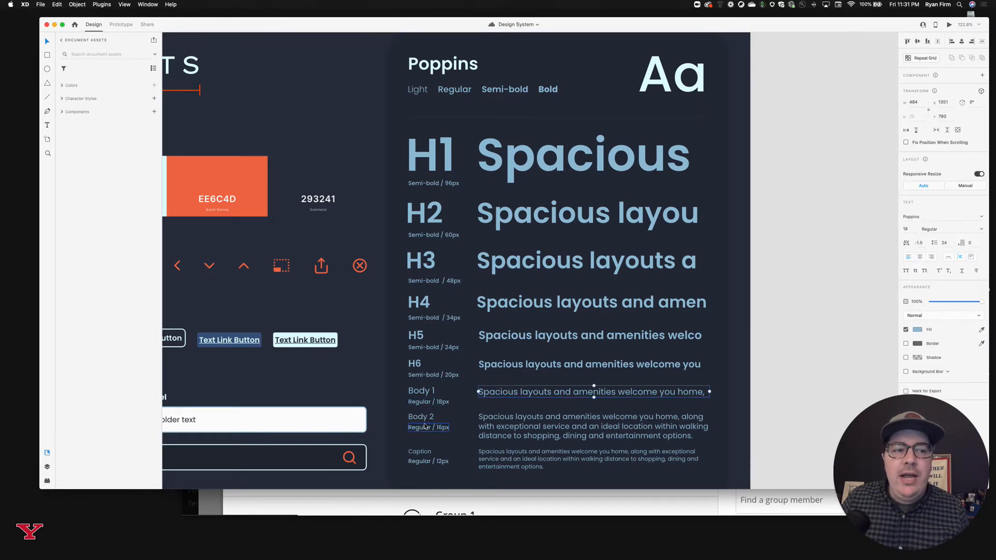
pyautogui.click(515, 428)
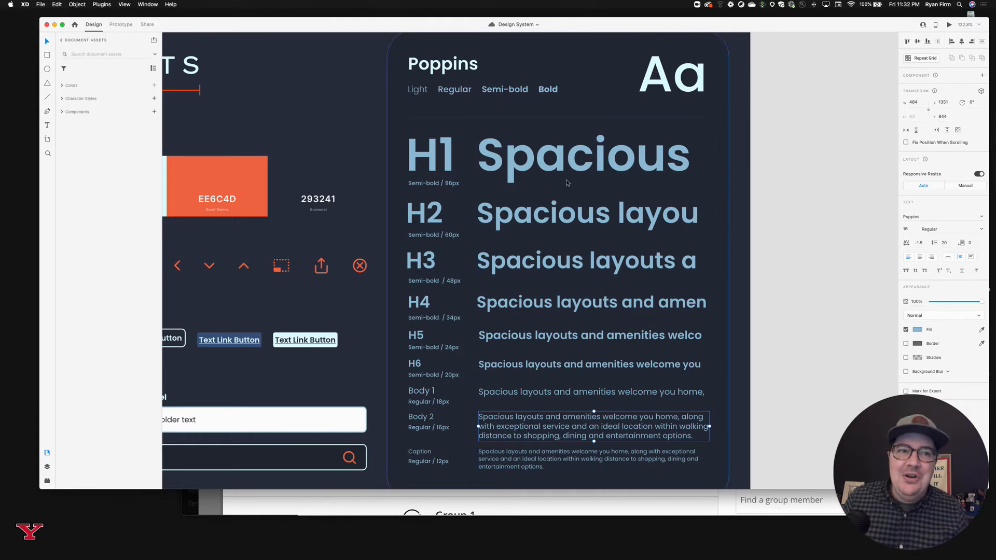
pyautogui.click(788, 184)
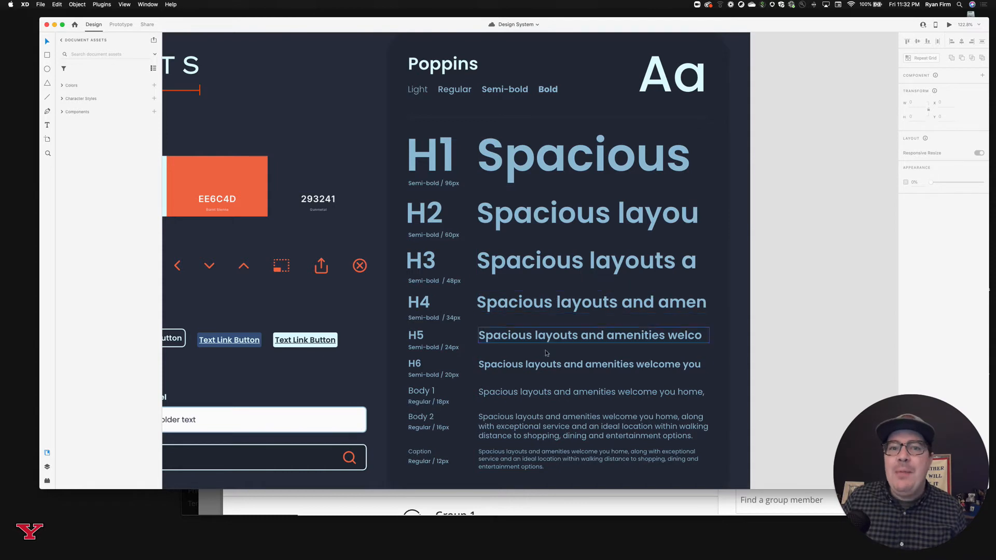
pyautogui.click(547, 158)
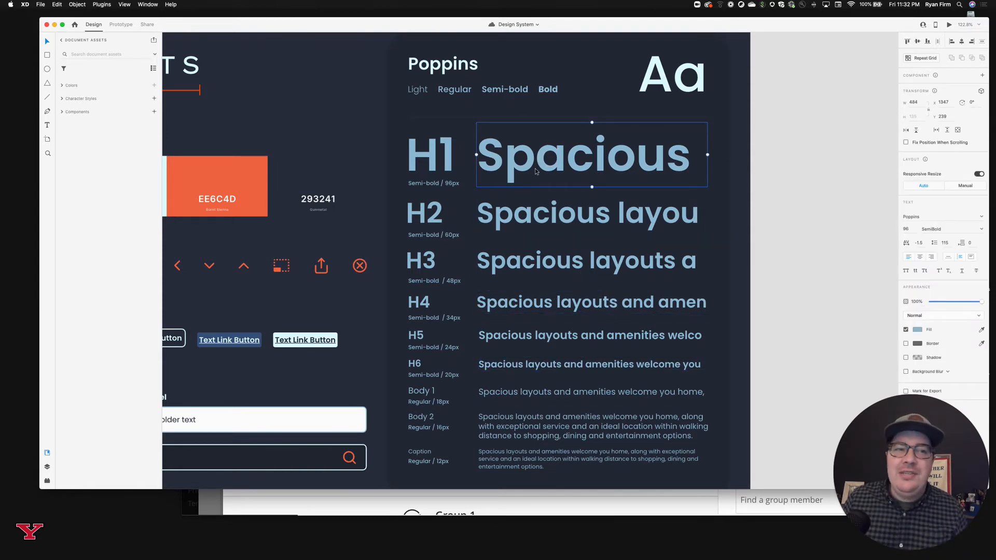
pyautogui.click(538, 430)
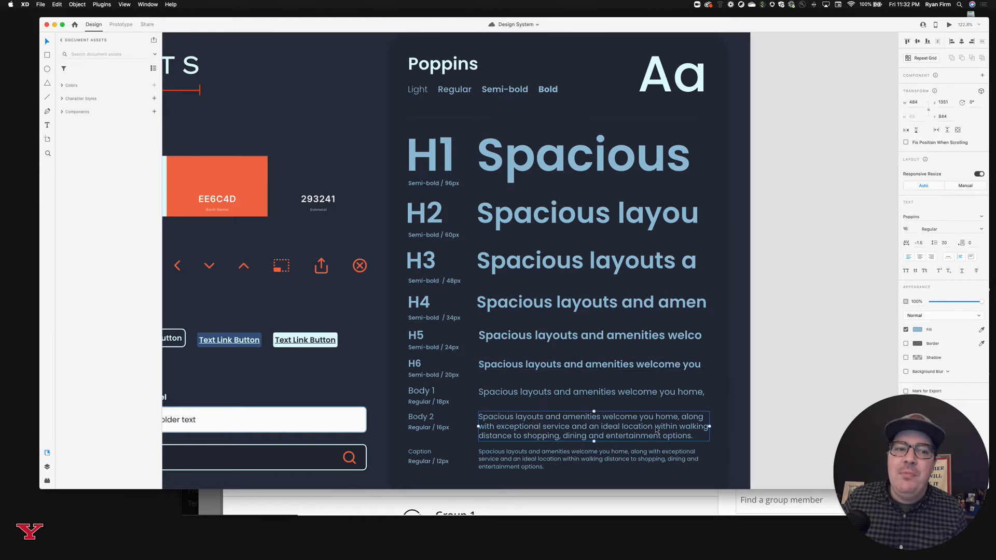
pyautogui.click(520, 167)
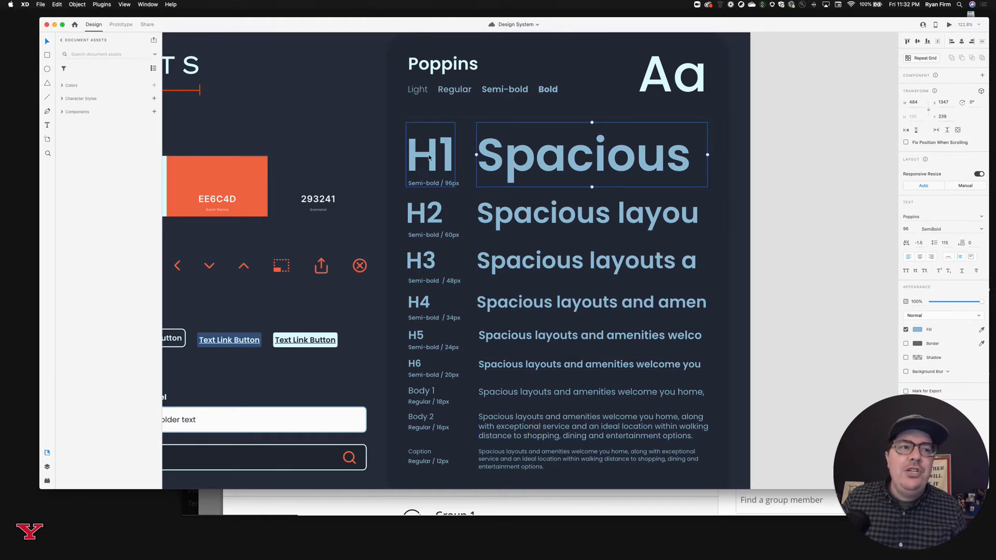
pyautogui.click(513, 160)
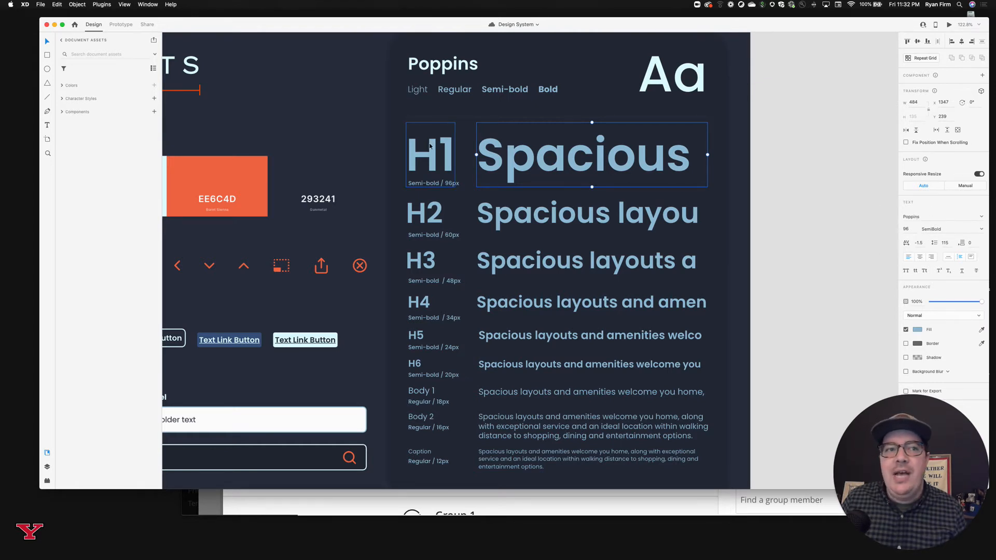
# - Show the saved character styles and place a copy of the H1 sample text "Spacious" on the canvas above the artboard
pyautogui.click(62, 99)
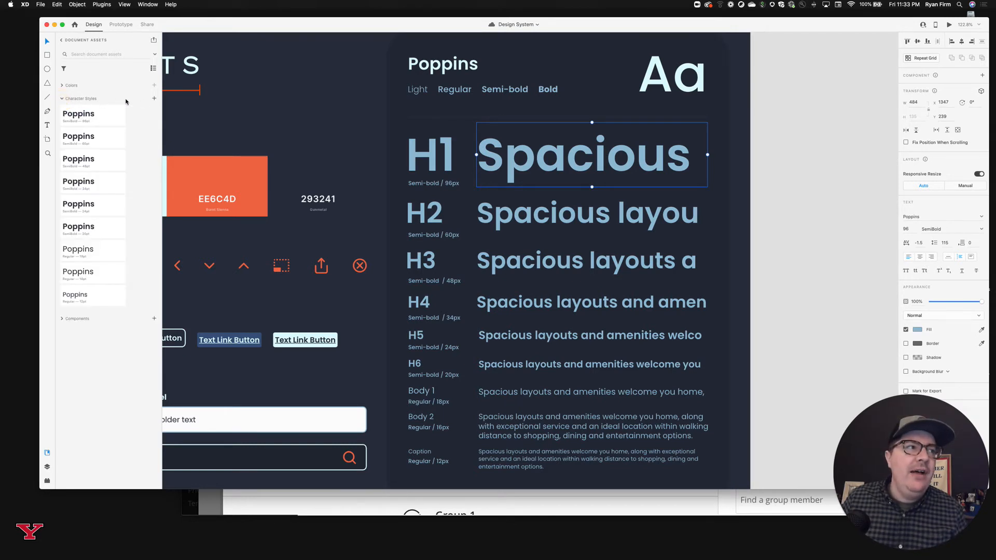
pyautogui.scroll(3, 519, 202)
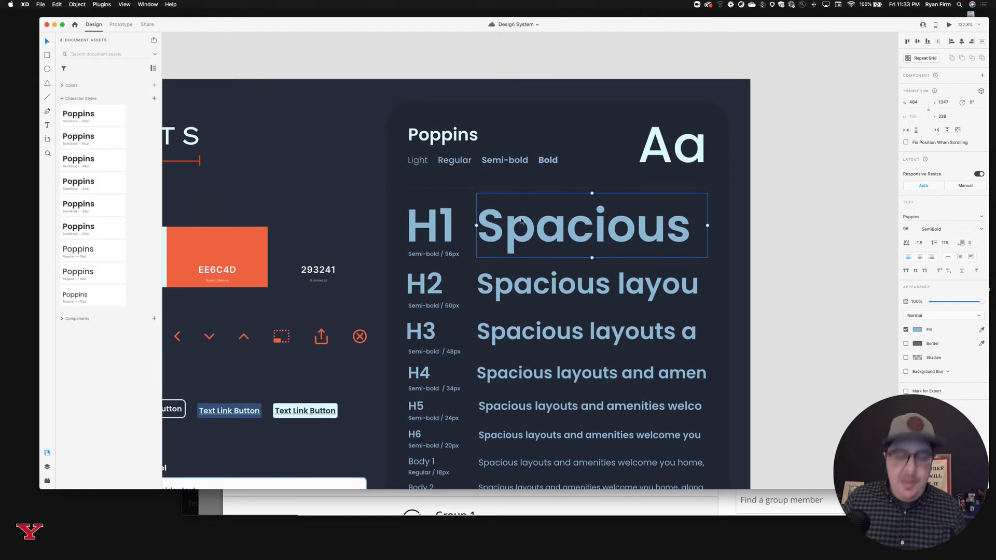
pyautogui.moveTo(521, 220); pyautogui.dragTo(521, 106)
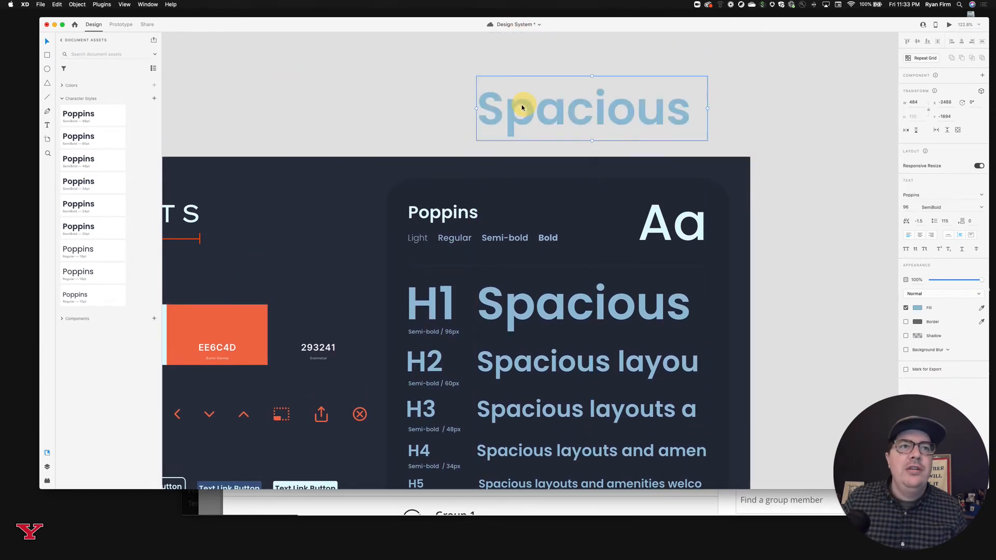
# - Fill the copied "Spacious" text with the dark navy swatch from the document's color assets
pyautogui.click(917, 308)
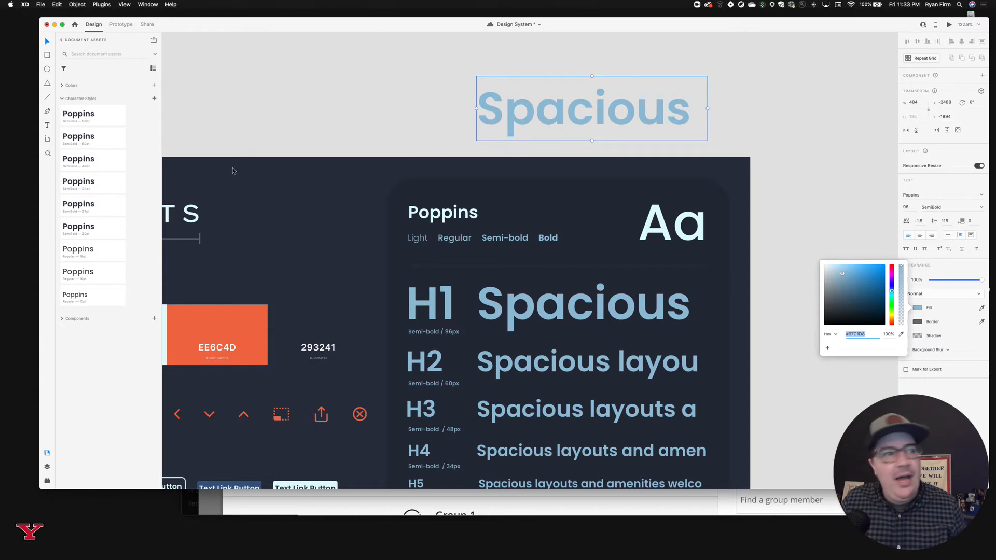
pyautogui.click(62, 85)
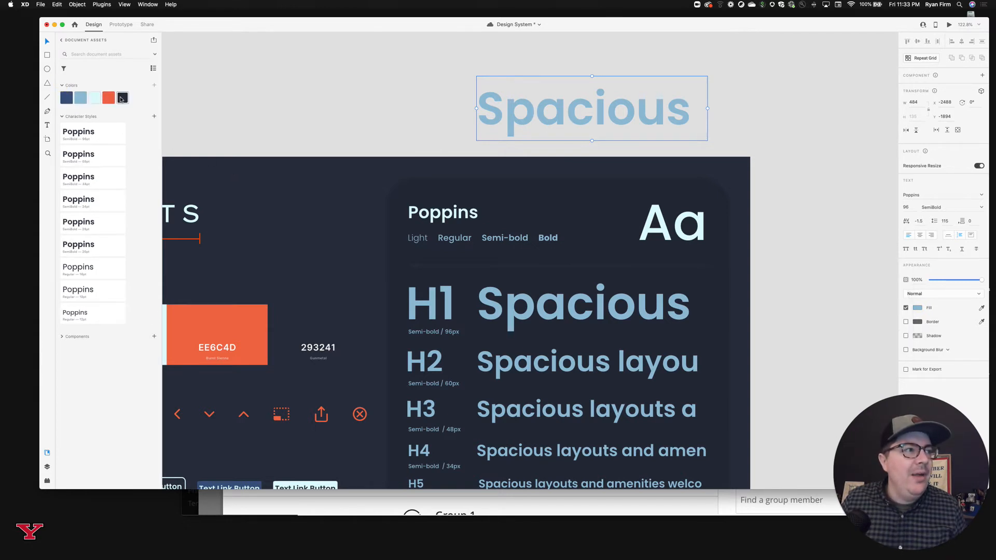
pyautogui.click(122, 98)
pyautogui.click(62, 85)
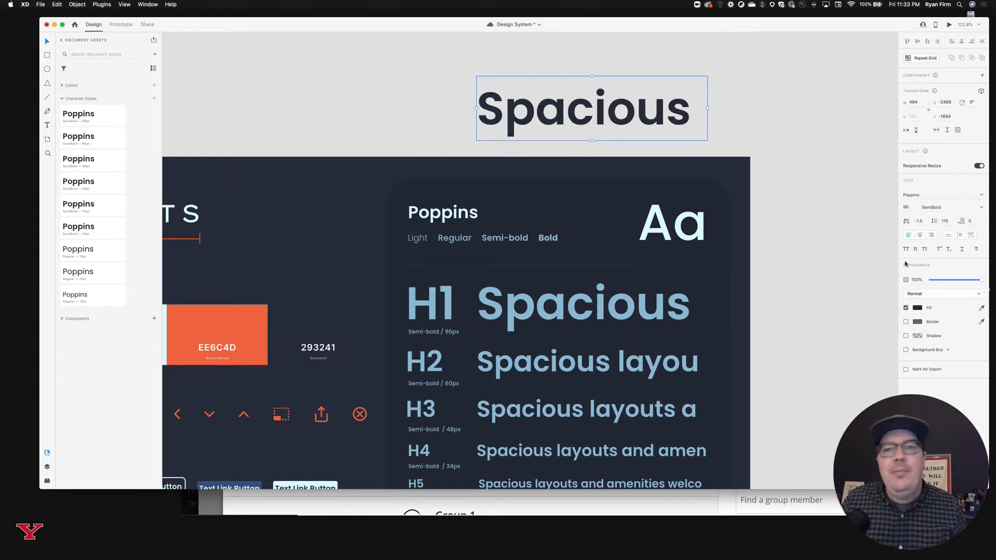
# - Set the copied "Spacious" text's font size to 112 and widen its text box to about 622 so the word fits
pyautogui.click(907, 206)
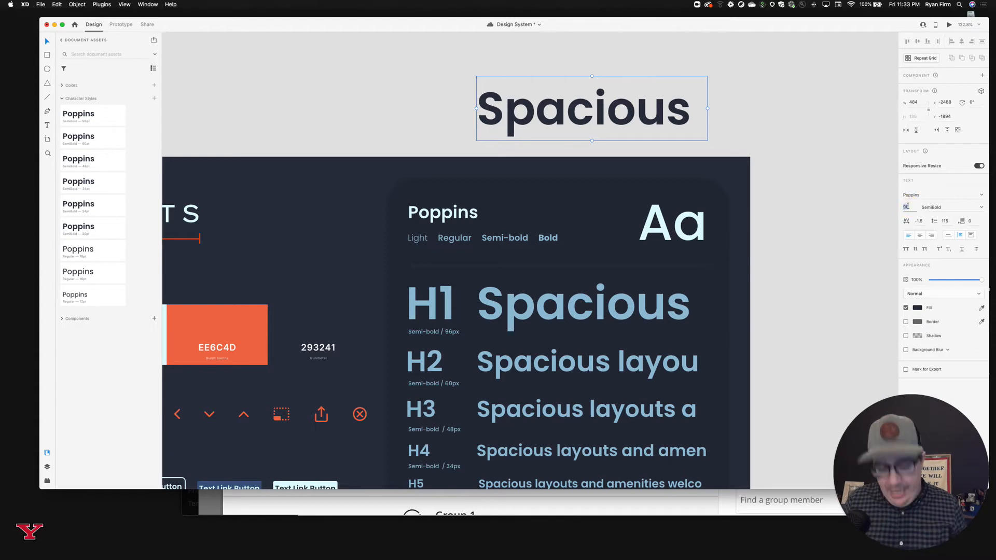
pyautogui.write('112')
pyautogui.press('Return')
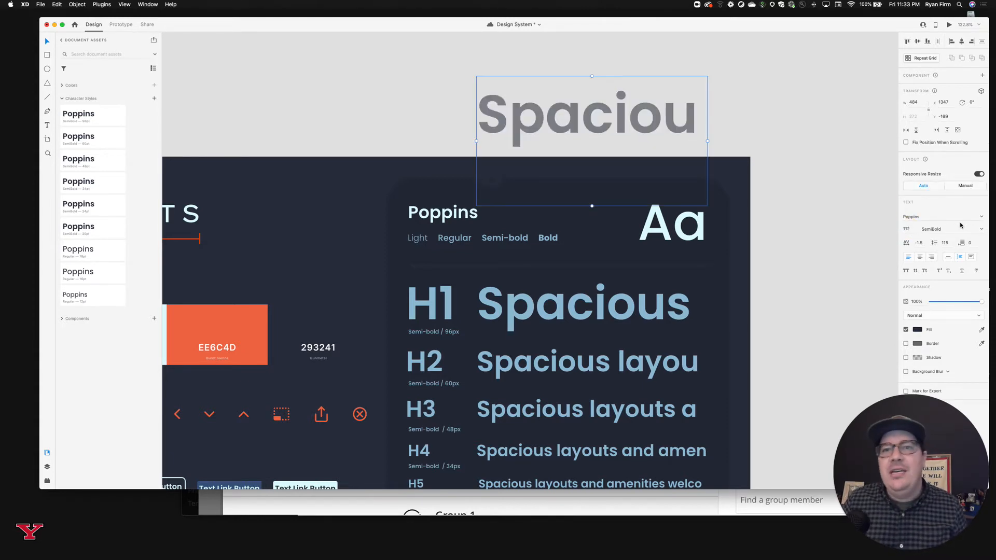
pyautogui.moveTo(667, 134); pyautogui.dragTo(771, 93)
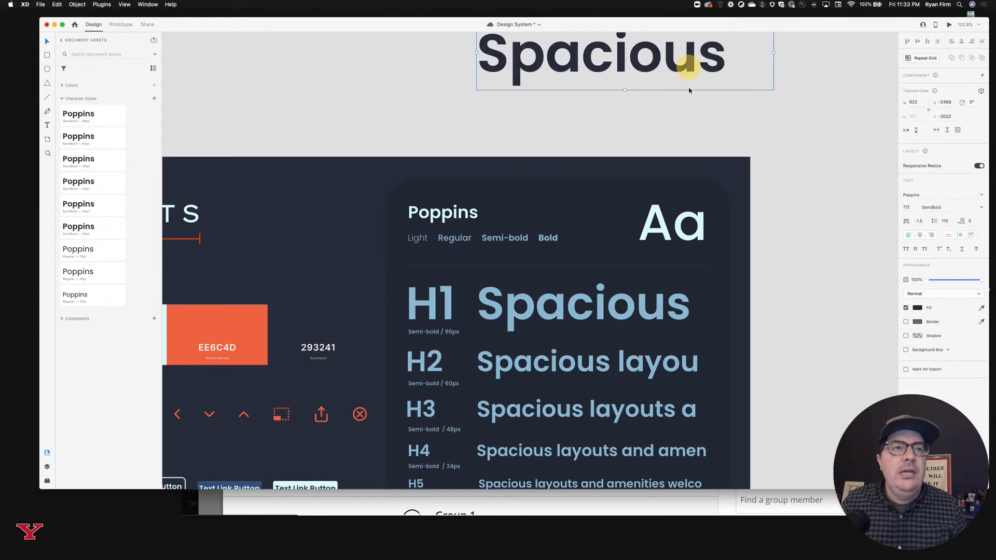
# - Reposition the enlarged "Spacious" text above the artboard and save its formatting as a new character style
pyautogui.scroll(2, 690, 114)
pyautogui.moveTo(690, 115)
pyautogui.mouseDown()
pyautogui.moveTo(667, 123)
pyautogui.moveTo(678, 123)
pyautogui.mouseUp()
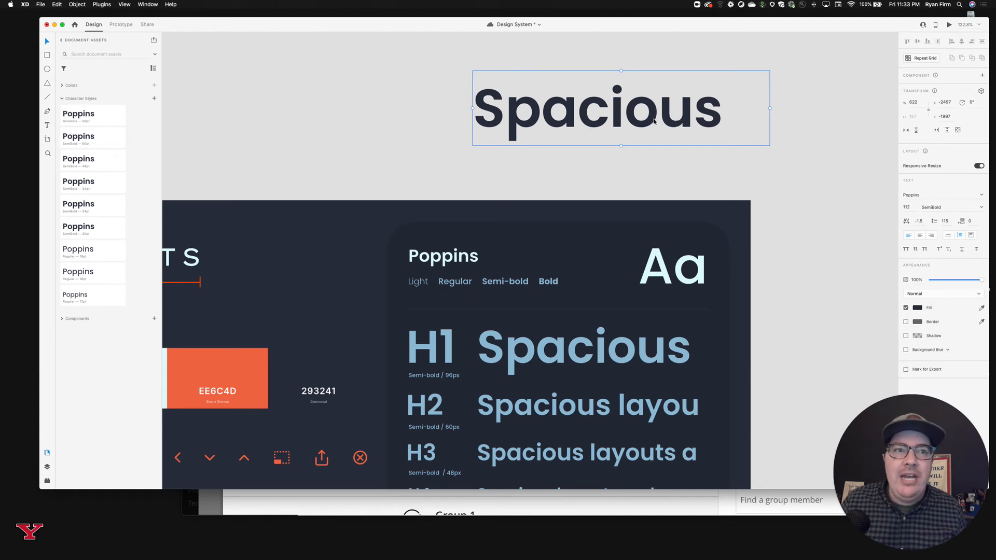
pyautogui.click(154, 99)
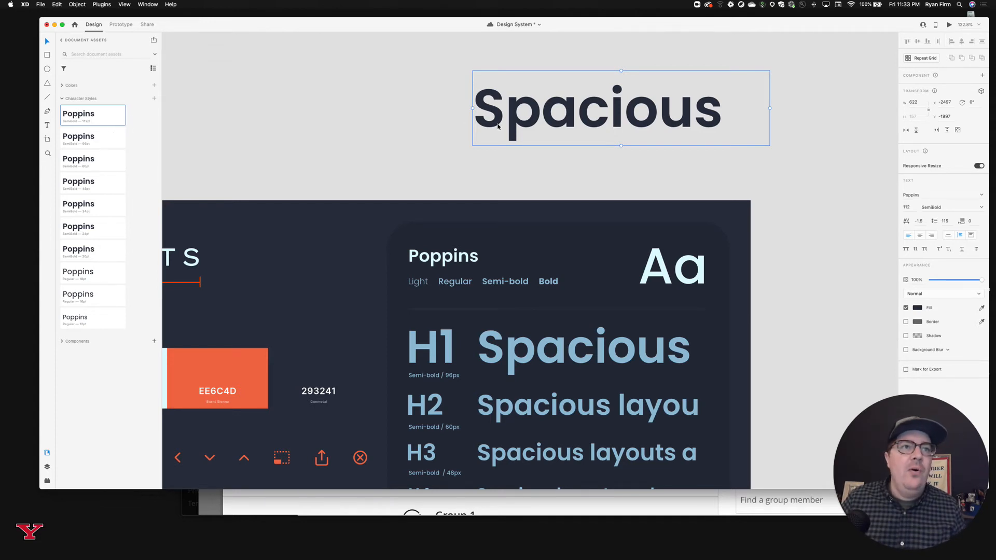
# - Examine the H2 to H5 heading samples and their text settings against the sizes noted in the type hierarchy
pyautogui.scroll(-5, 513, 182)
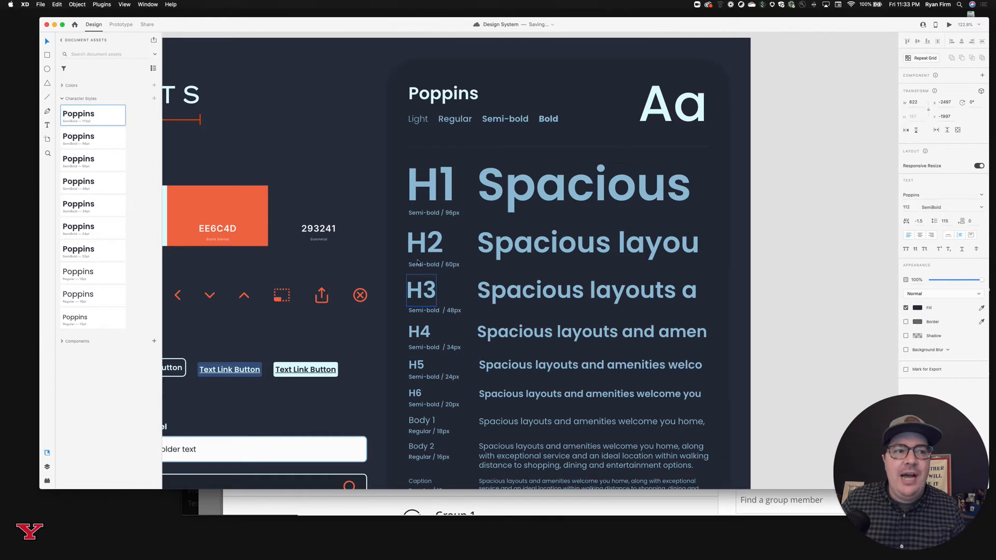
pyautogui.click(498, 244)
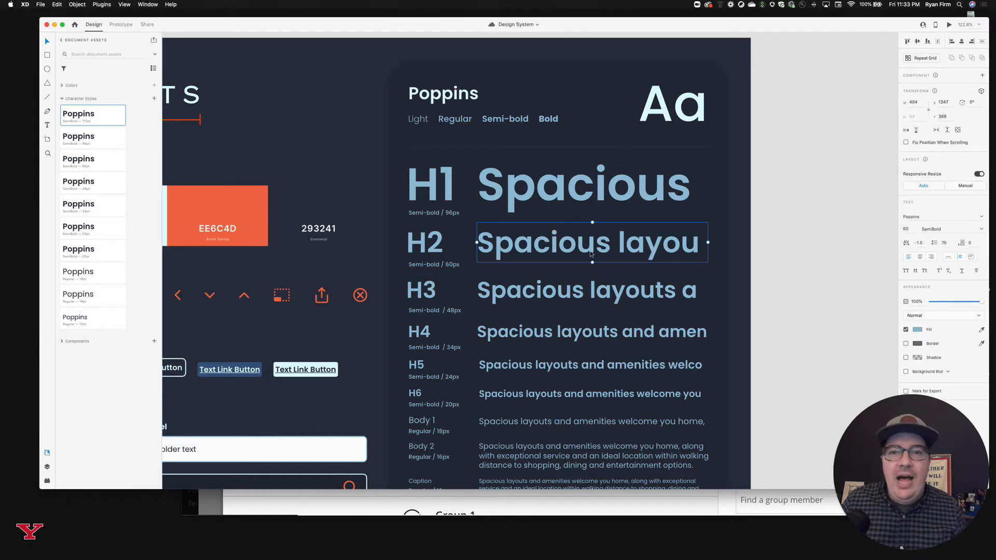
pyautogui.click(595, 286)
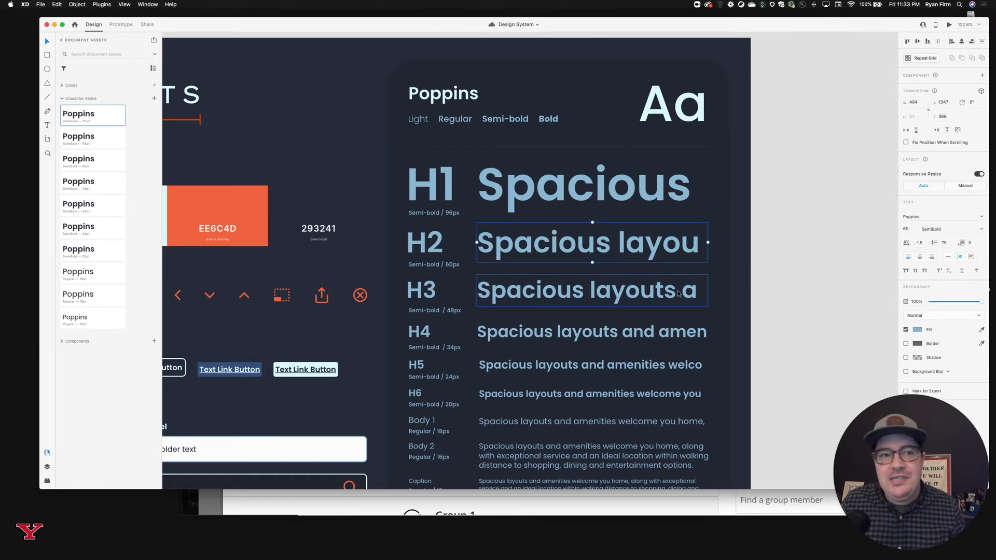
pyautogui.click(642, 330)
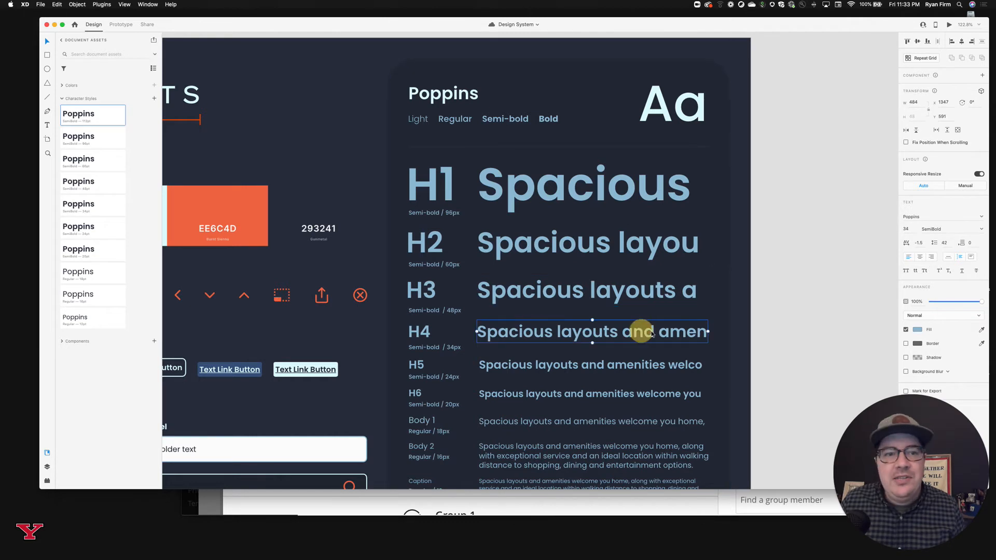
pyautogui.click(657, 372)
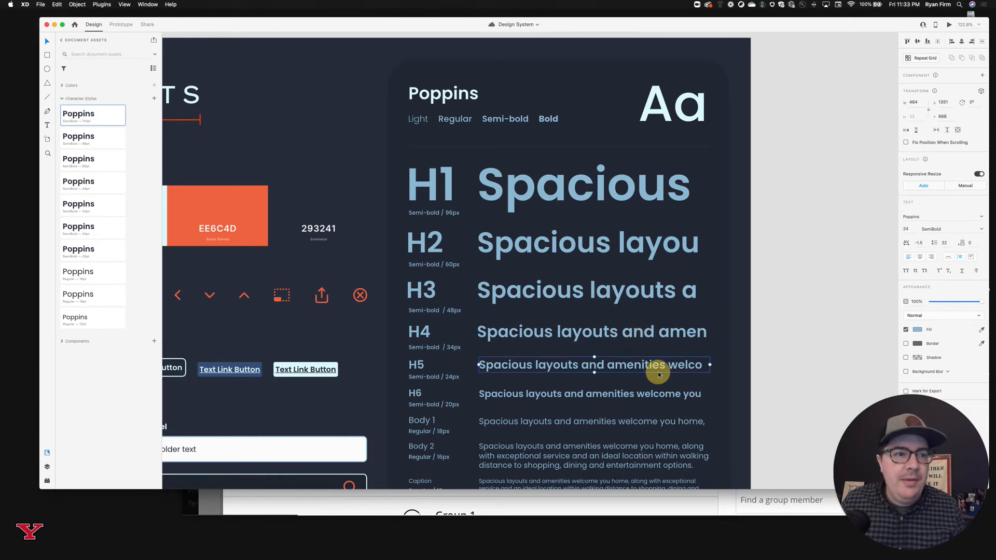
pyautogui.scroll(-2, 648, 372)
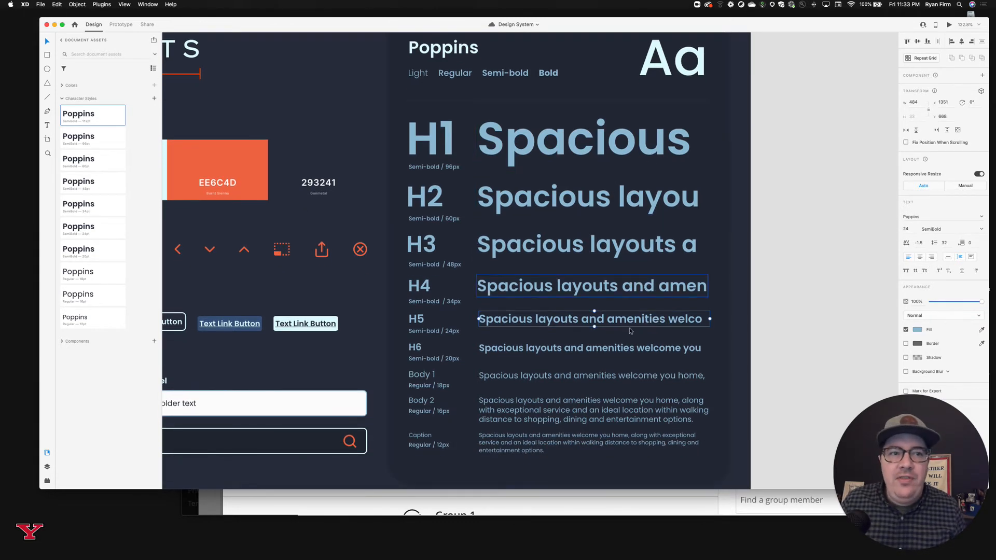
pyautogui.scroll(3, 633, 277)
pyautogui.scroll(2, 633, 277)
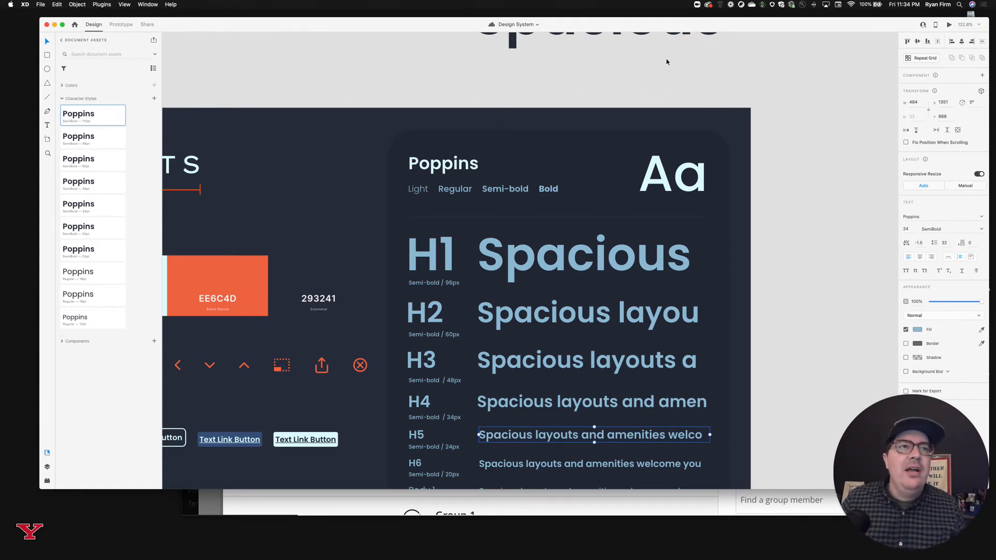
# - Delete the copied "Spacious" text above the artboard
pyautogui.scroll(3, 667, 62)
pyautogui.click(641, 73)
pyautogui.press('Delete')
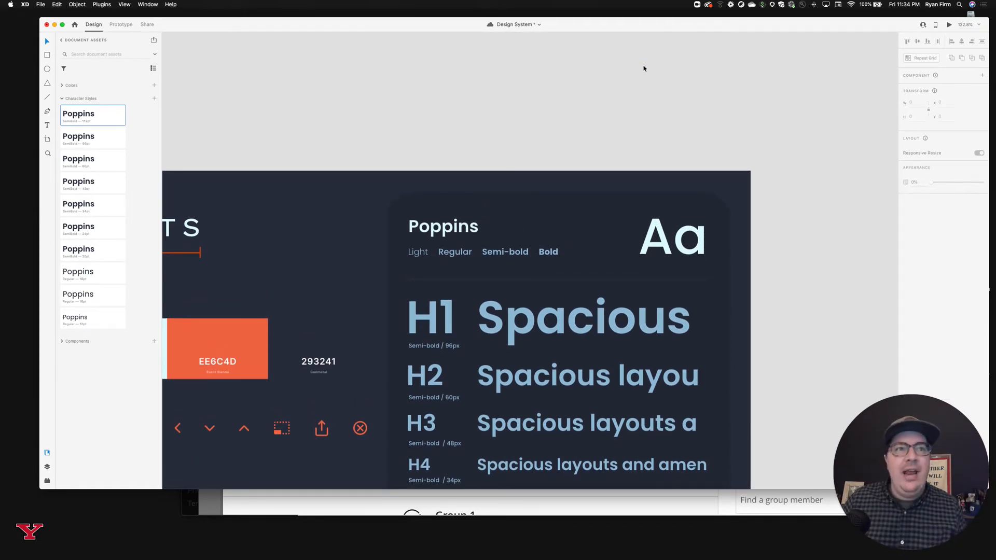
# - Find and launch the LittleIpsum placeholder text app through Spotlight
pyautogui.hscroll(-5, 643, 68)
pyautogui.scroll(2, 643, 68)
pyautogui.press('super+space')
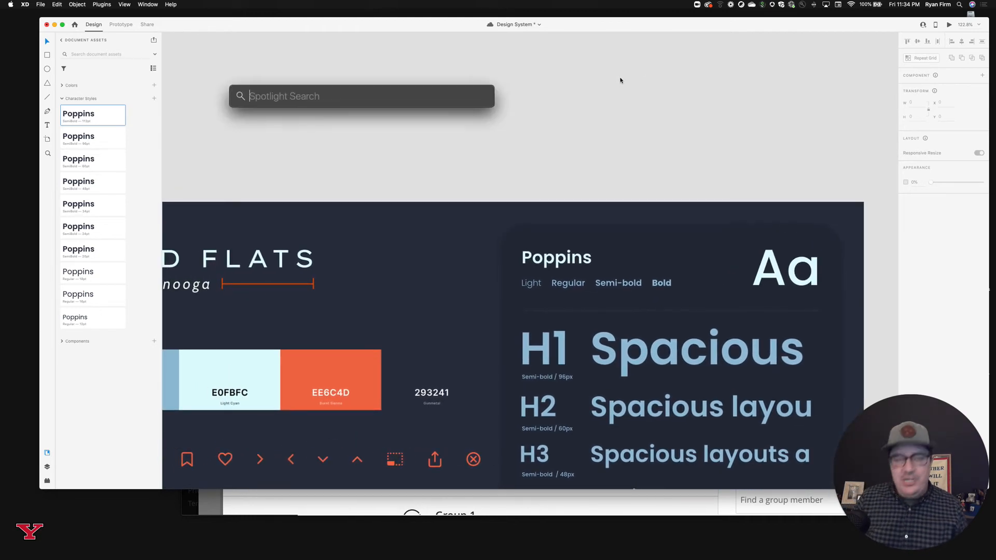
pyautogui.write('lilt')
pyautogui.write('e')
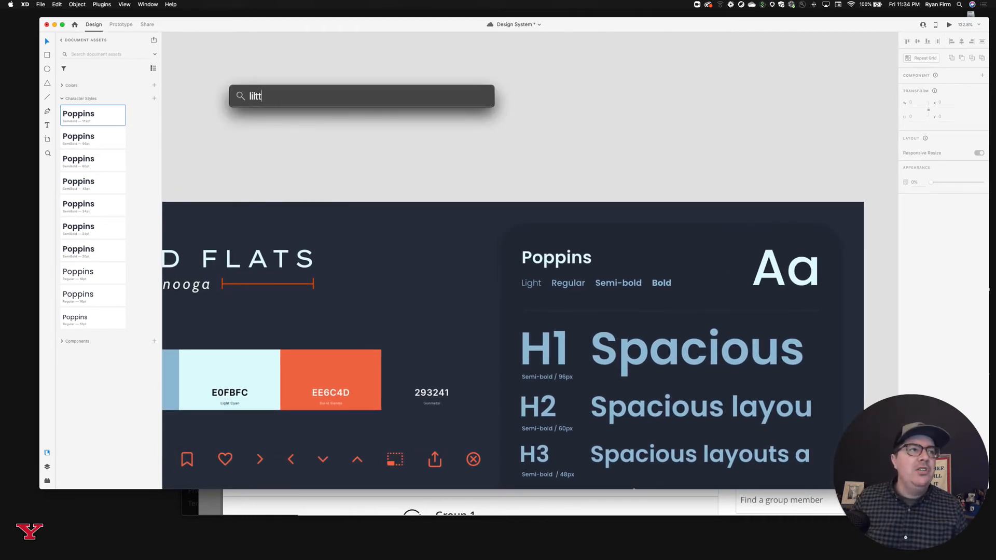
pyautogui.press('BackSpace')
pyautogui.press('BackSpace')
pyautogui.press('BackSpace')
pyautogui.press('BackSpace')
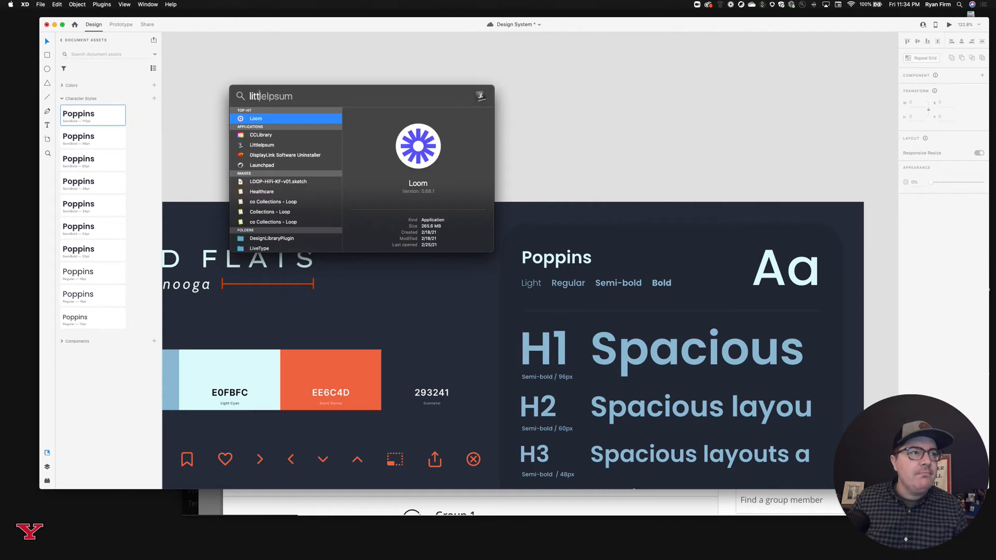
pyautogui.press('Return')
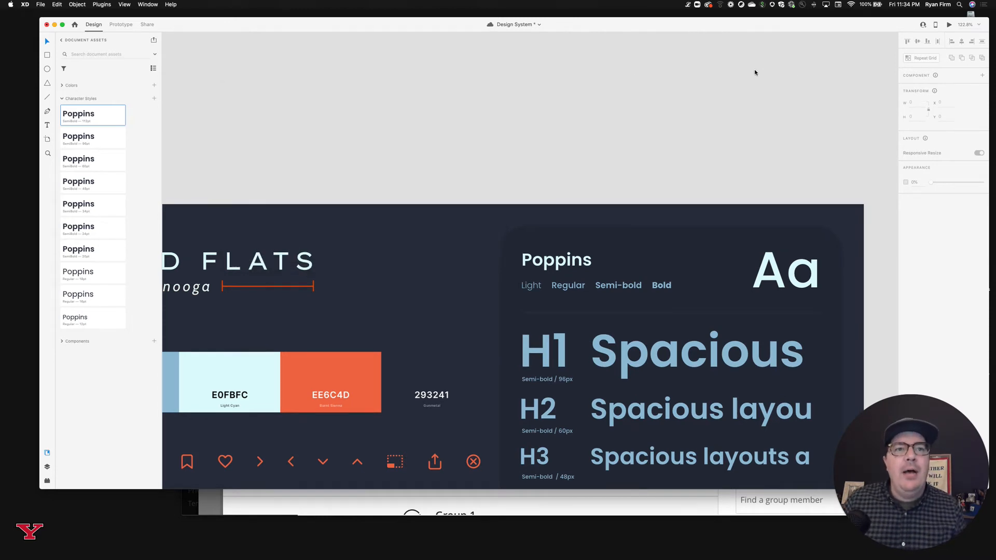
# - Copy a placeholder paragraph from LittleIpsum and paste it into a new text box about 670 wide above the artboard
pyautogui.scroll(2, 754, 69)
pyautogui.click(688, 4)
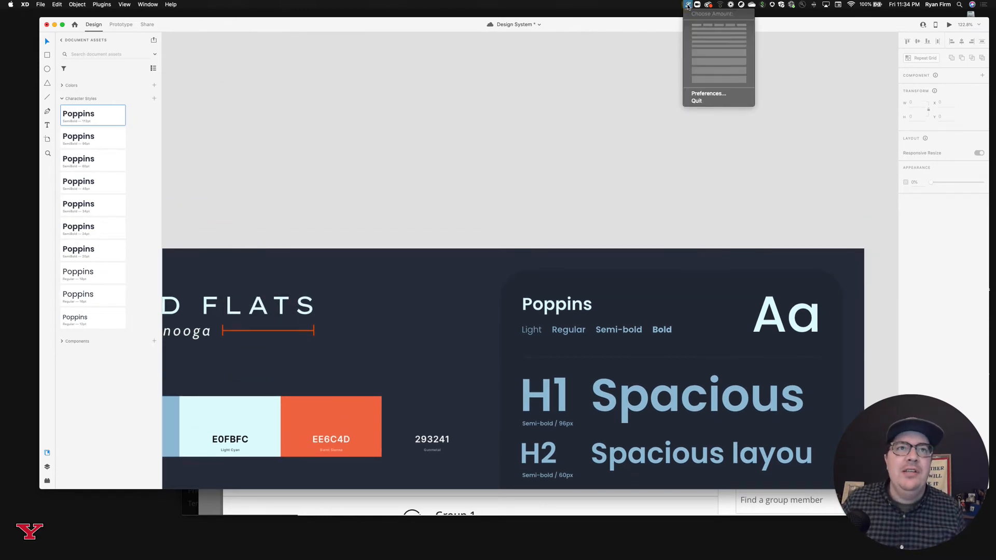
pyautogui.click(711, 41)
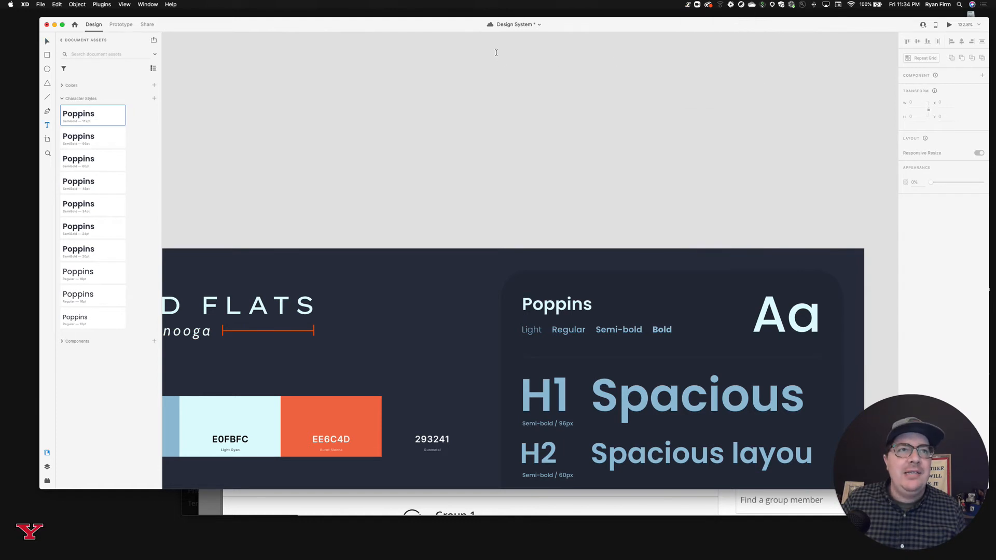
pyautogui.moveTo(496, 53); pyautogui.dragTo(816, 160)
pyautogui.press('super+v')
# - Set the font size of the whole placeholder paragraph to 16
pyautogui.press('super+a')
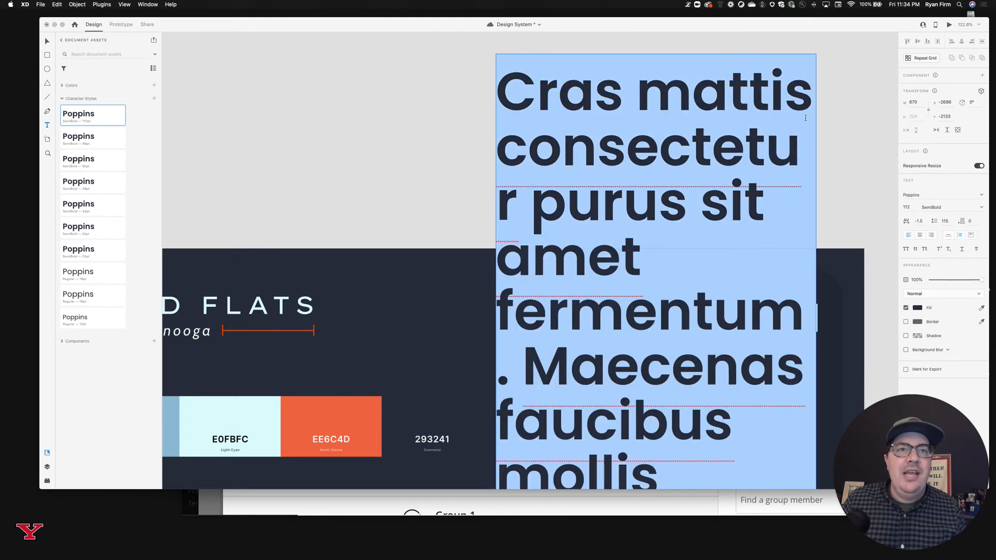
pyautogui.click(907, 228)
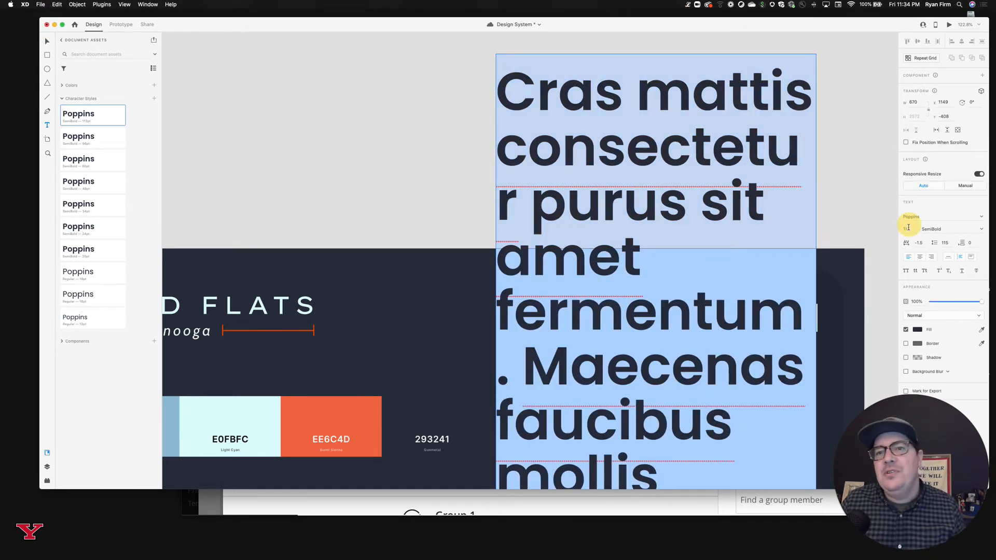
pyautogui.write('16')
pyautogui.press('Return')
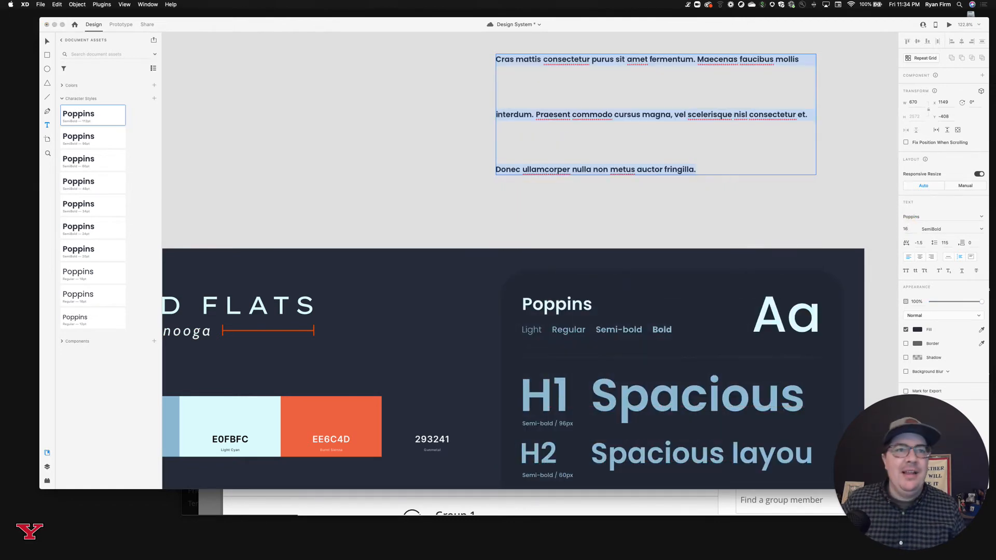
pyautogui.click(859, 167)
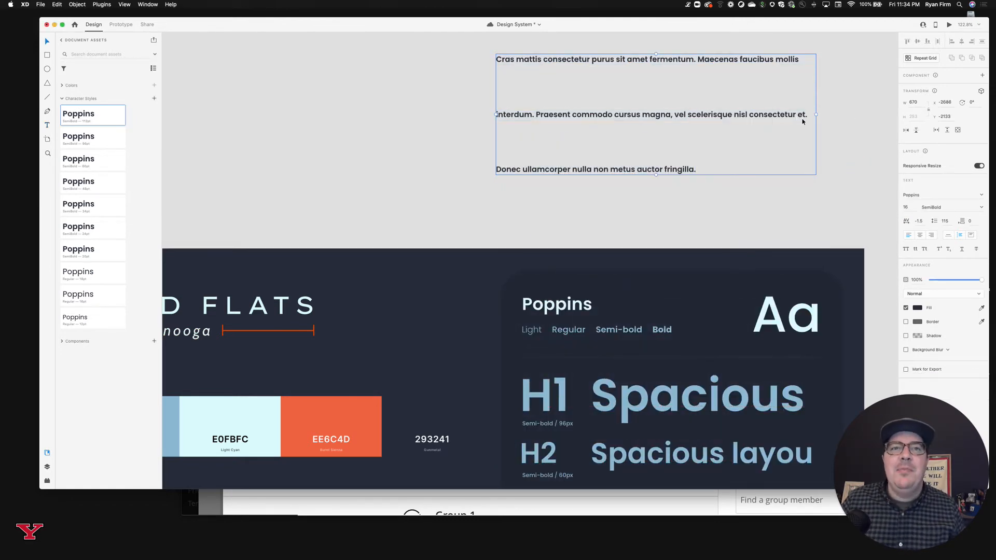
# - Move the placeholder paragraph further above the artboard and delete the Poppins SemiBold 112 character style from the document assets
pyautogui.scroll(3, 802, 122)
pyautogui.hscroll(2, 802, 122)
pyautogui.moveTo(738, 120); pyautogui.dragTo(724, 86)
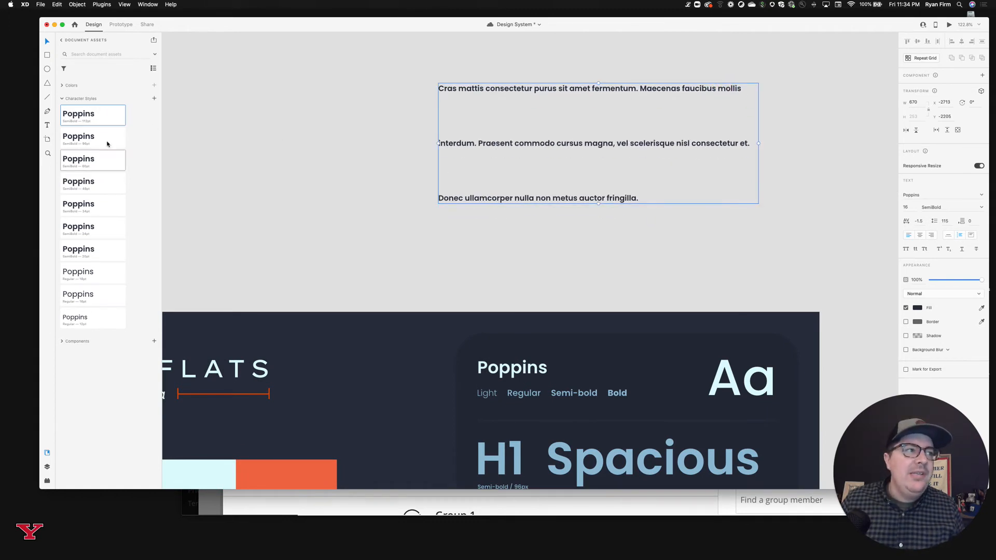
pyautogui.rightClick(113, 120)
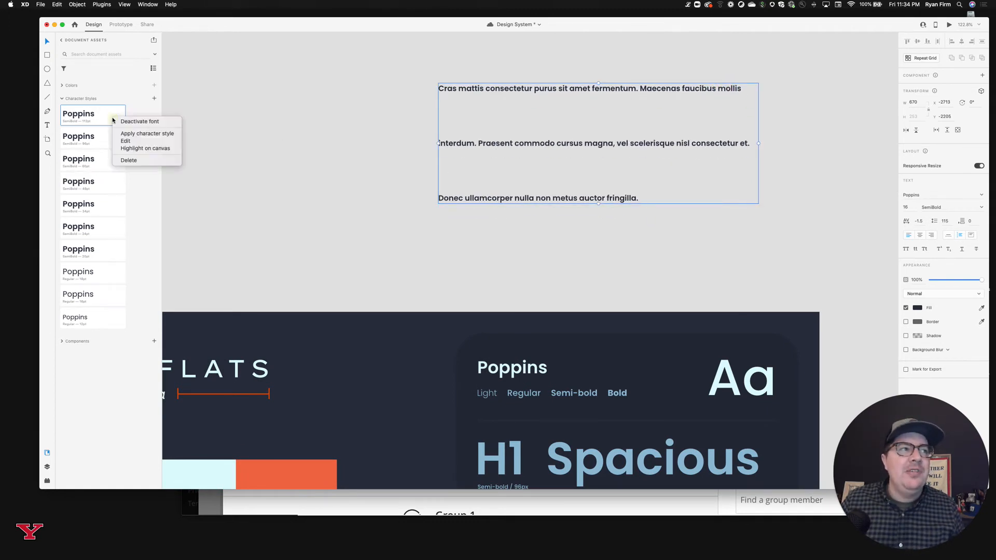
pyautogui.click(128, 161)
# - Try the saved Poppins character styles on the placeholder paragraph one after another, finishing with the Regular 18 style
pyautogui.click(80, 226)
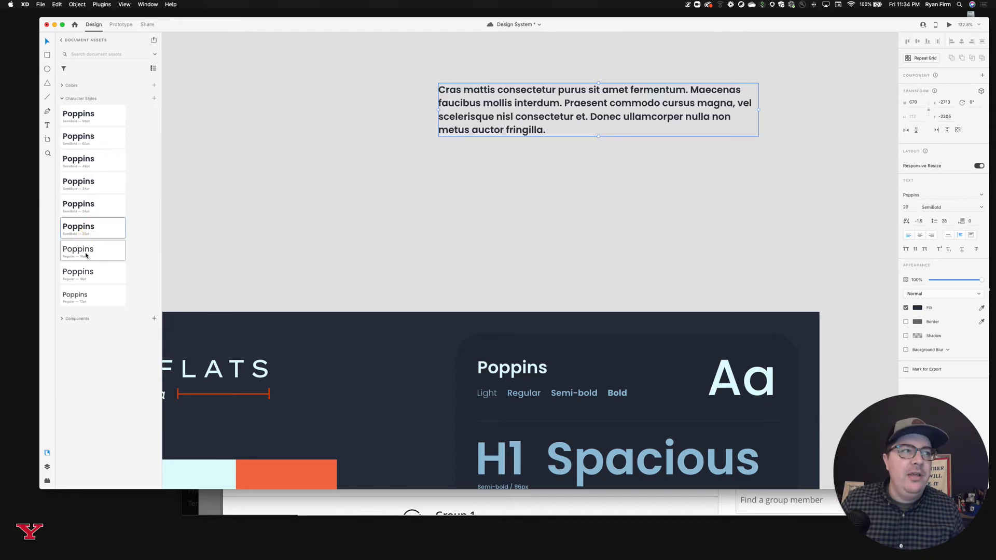
pyautogui.click(79, 249)
pyautogui.click(80, 271)
pyautogui.click(88, 295)
pyautogui.click(88, 270)
pyautogui.click(87, 249)
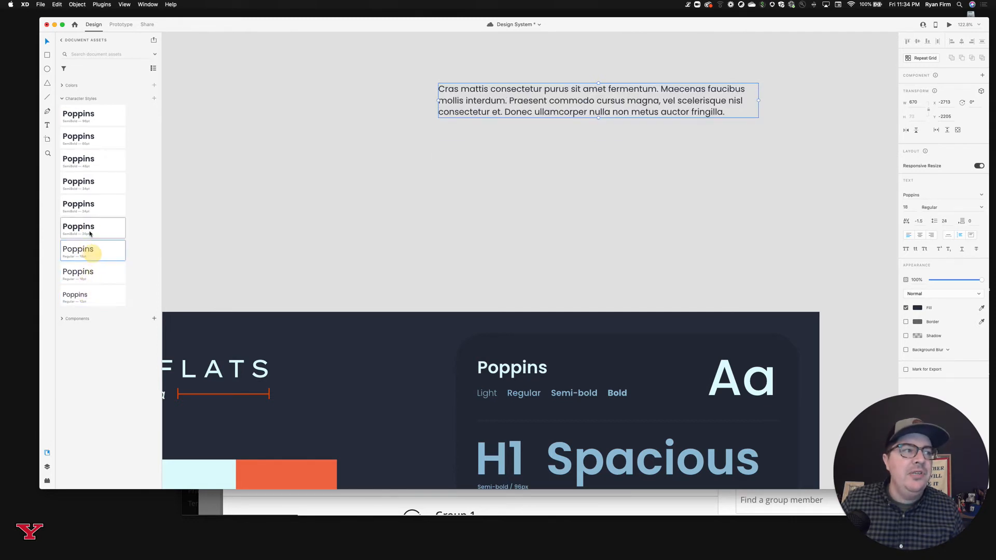
pyautogui.click(87, 227)
pyautogui.click(89, 203)
pyautogui.click(94, 182)
pyautogui.click(95, 165)
pyautogui.click(97, 137)
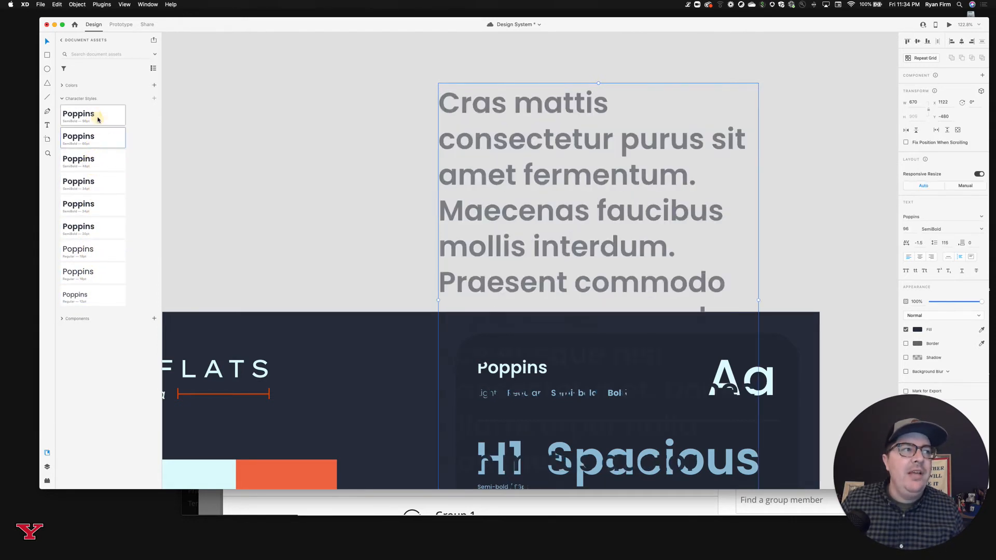
pyautogui.click(94, 162)
pyautogui.click(93, 181)
pyautogui.click(89, 203)
pyautogui.click(91, 227)
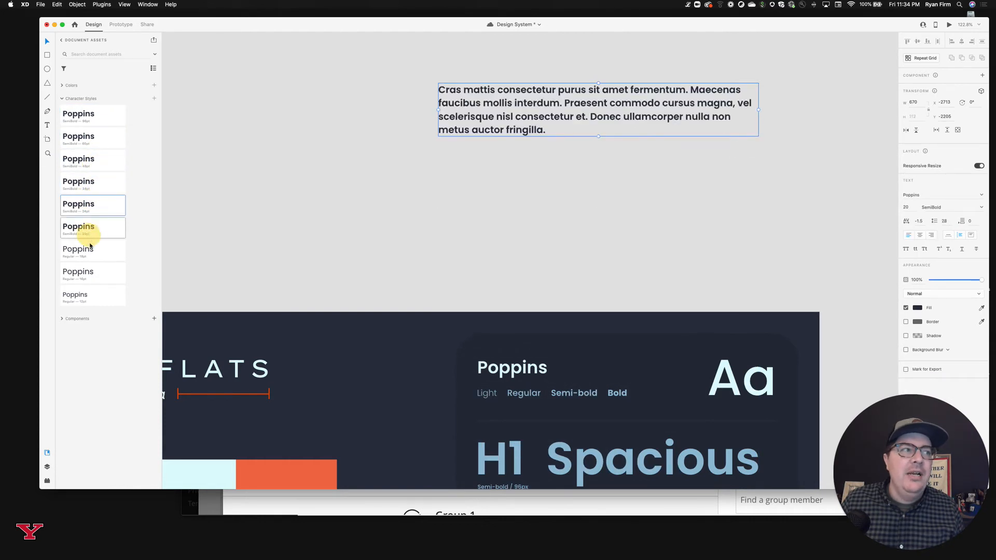
pyautogui.click(89, 256)
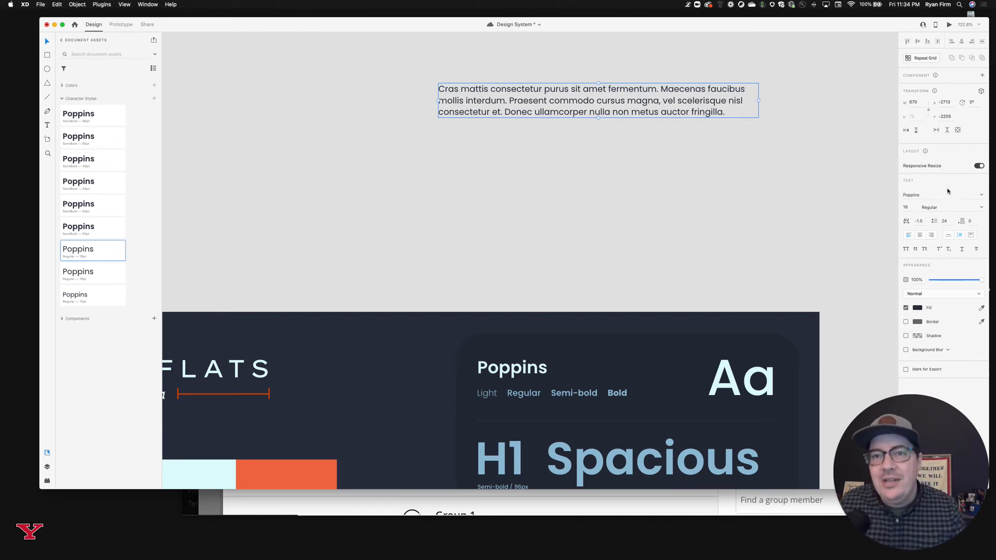
# - Inspect the placeholder paragraph's font size and weight settings, and deselect it to view it beside the type hierarchy
pyautogui.click(906, 207)
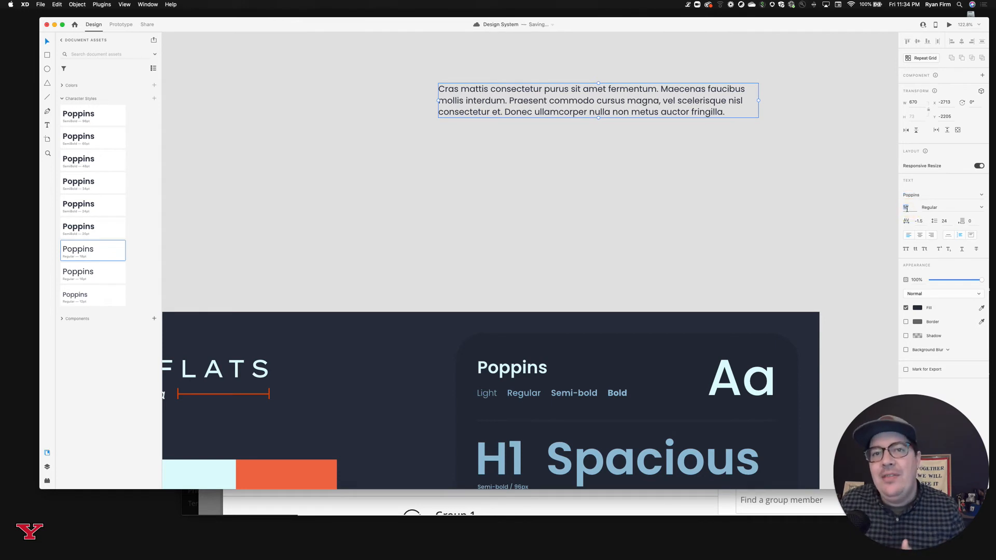
pyautogui.click(909, 208)
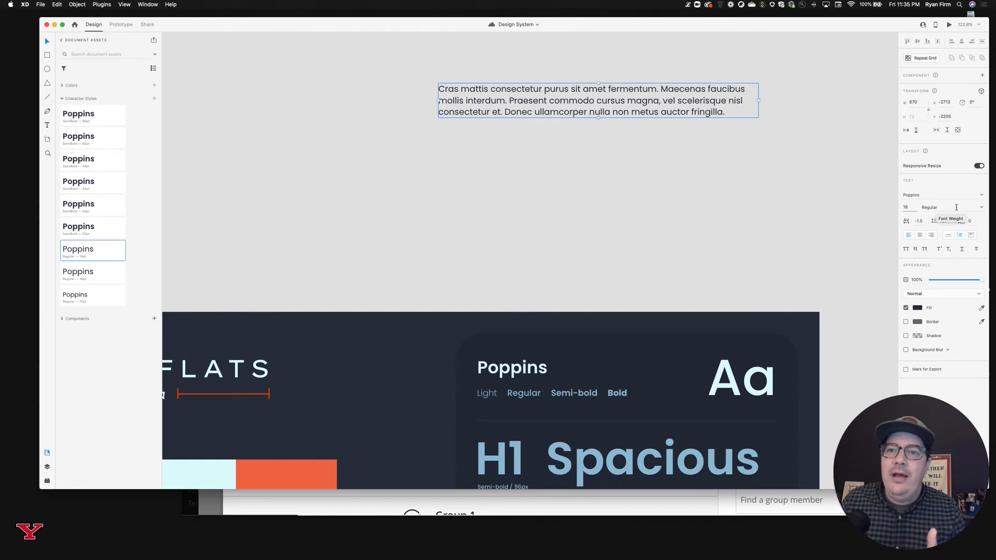
pyautogui.click(730, 162)
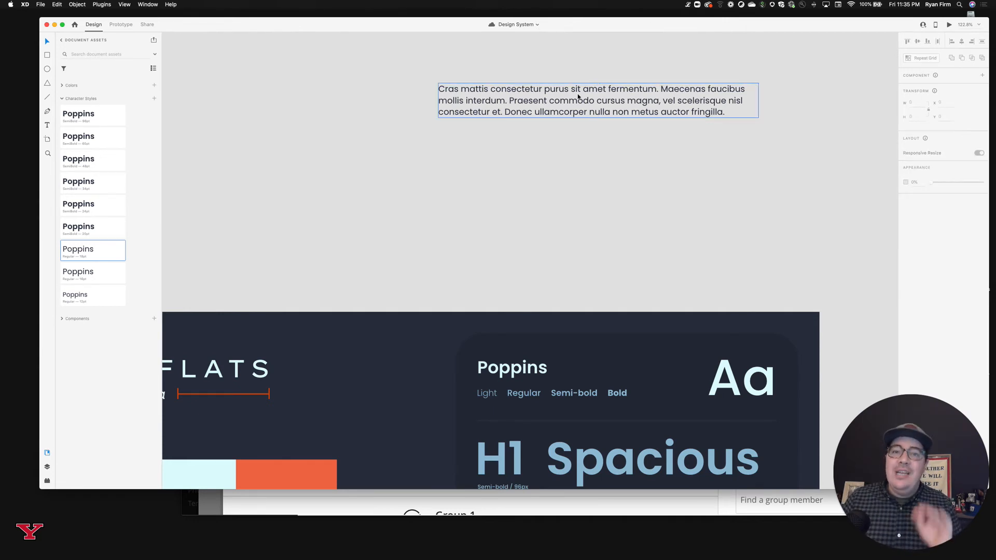
pyautogui.scroll(-2, 579, 96)
pyautogui.hscroll(2, 578, 96)
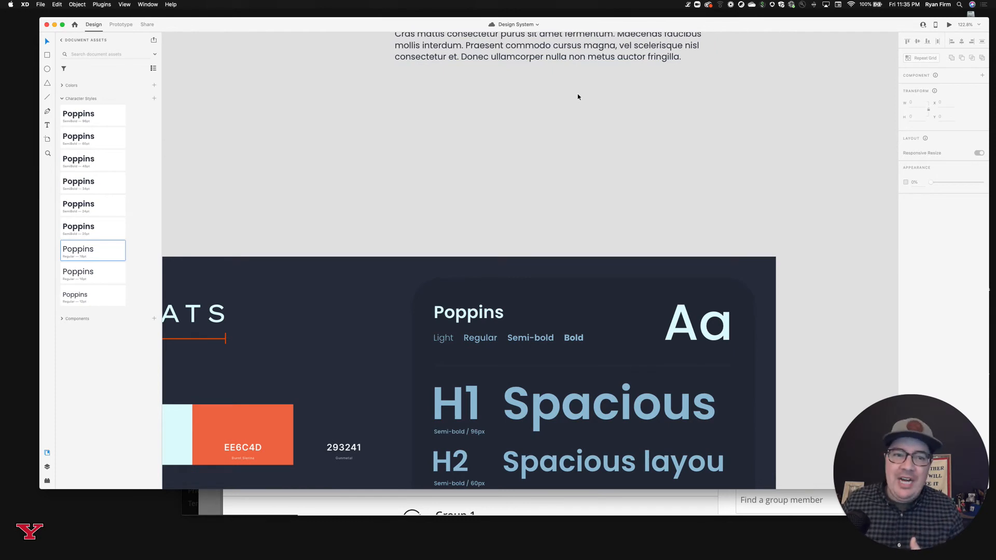
pyautogui.scroll(2, 579, 96)
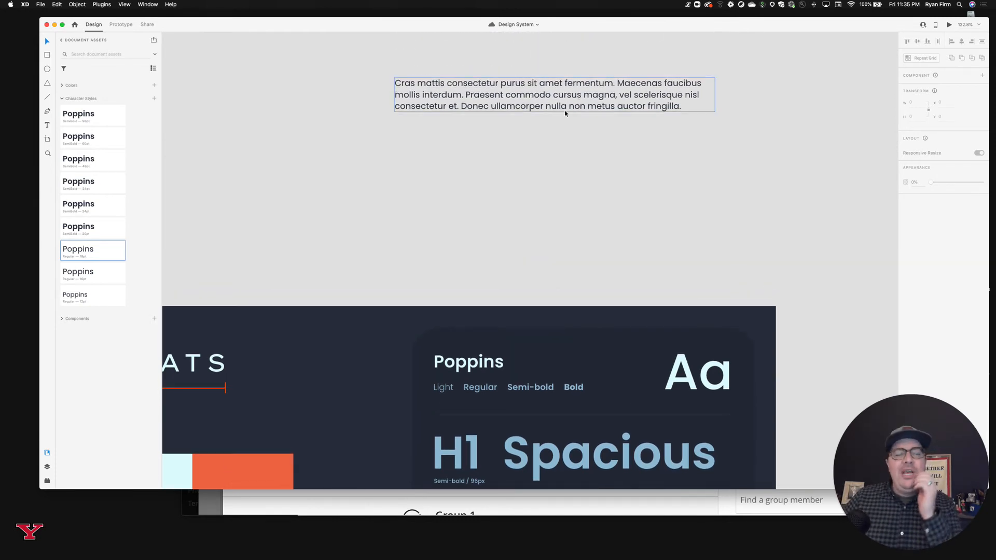
# - Collapse the character styles in the document assets and delete the placeholder paragraph above the artboard
pyautogui.click(76, 97)
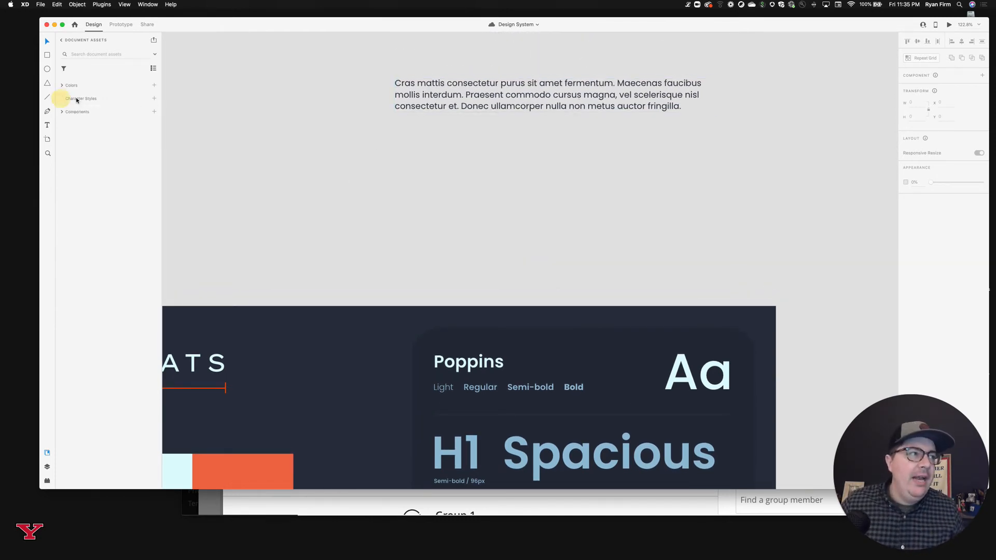
pyautogui.click(524, 99)
pyautogui.press('Delete')
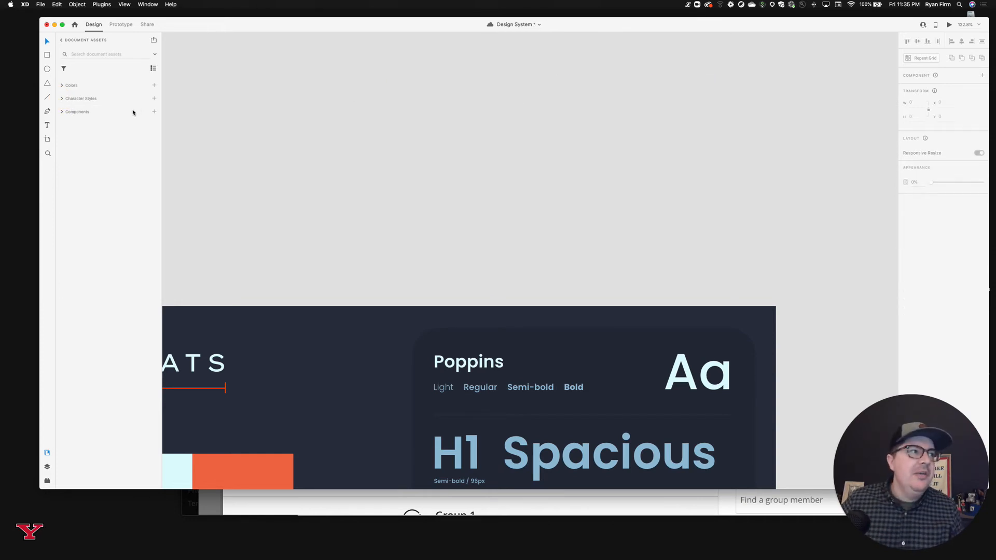
# - Show the saved components and compare them with the style guide requirements and the artboard's icons, buttons and input fields
pyautogui.click(62, 111)
pyautogui.scroll(-10, 289, 130)
pyautogui.hscroll(-10, 289, 130)
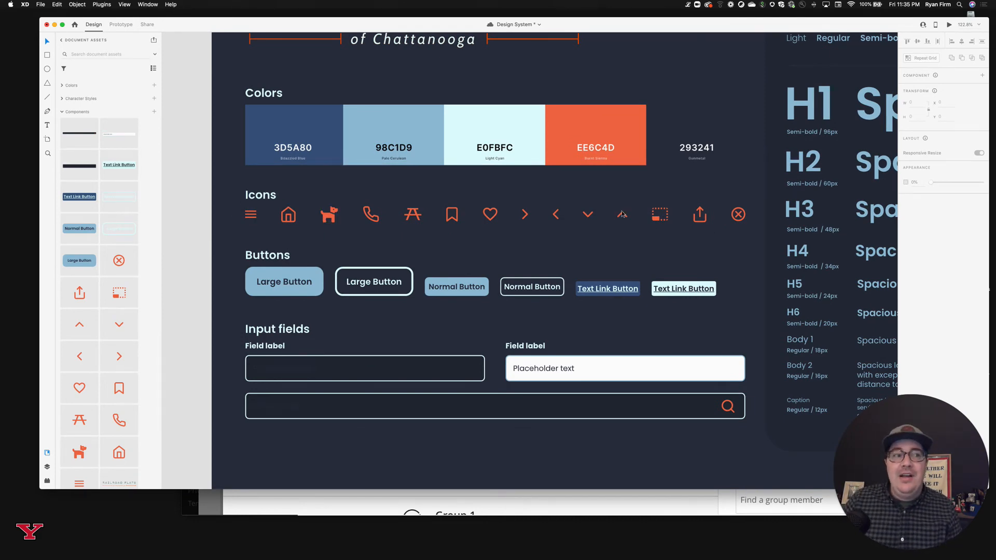
pyautogui.hscroll(-3, 686, 234)
pyautogui.scroll(-1, 685, 233)
pyautogui.scroll(2, 685, 234)
pyautogui.scroll(-3, 685, 235)
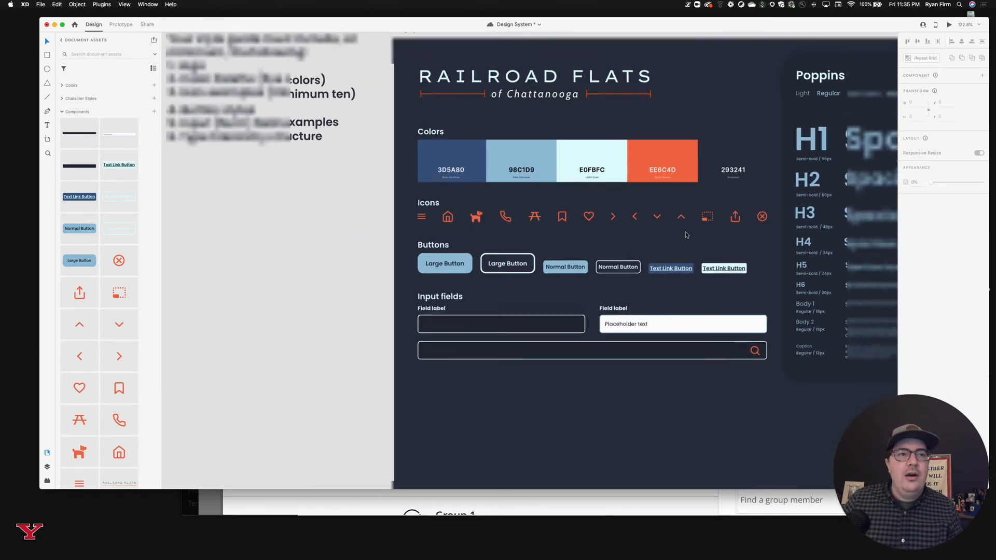
pyautogui.scroll(-1, 589, 223)
pyautogui.scroll(1, 363, 153)
pyautogui.scroll(1, 350, 146)
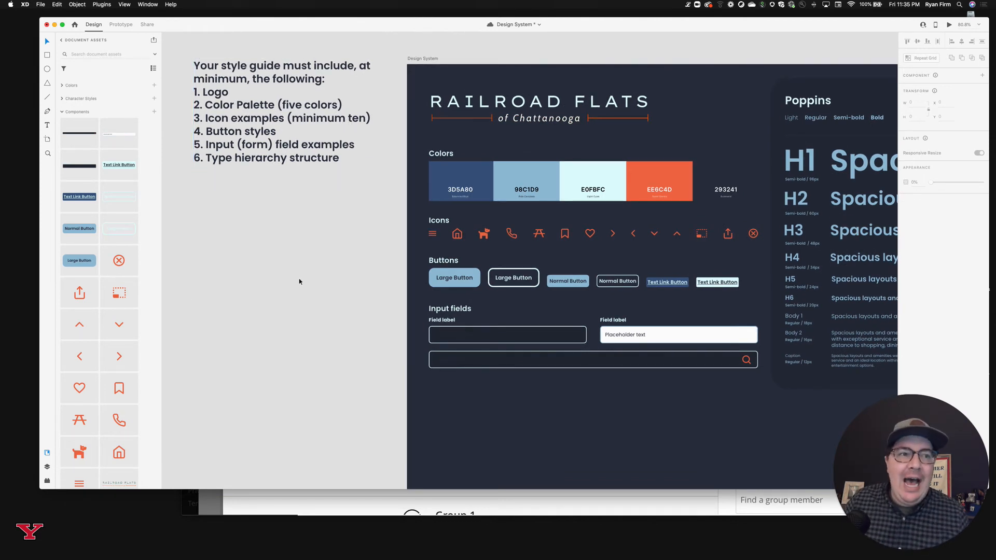
# - Go from the plugin list into Icons 4 Design and search it for cat icons
pyautogui.click(47, 481)
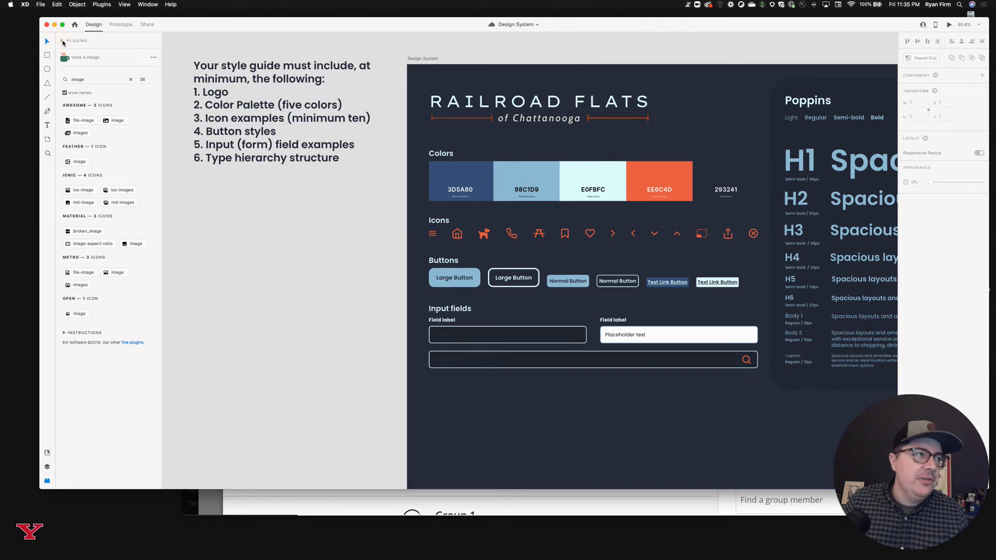
pyautogui.click(61, 41)
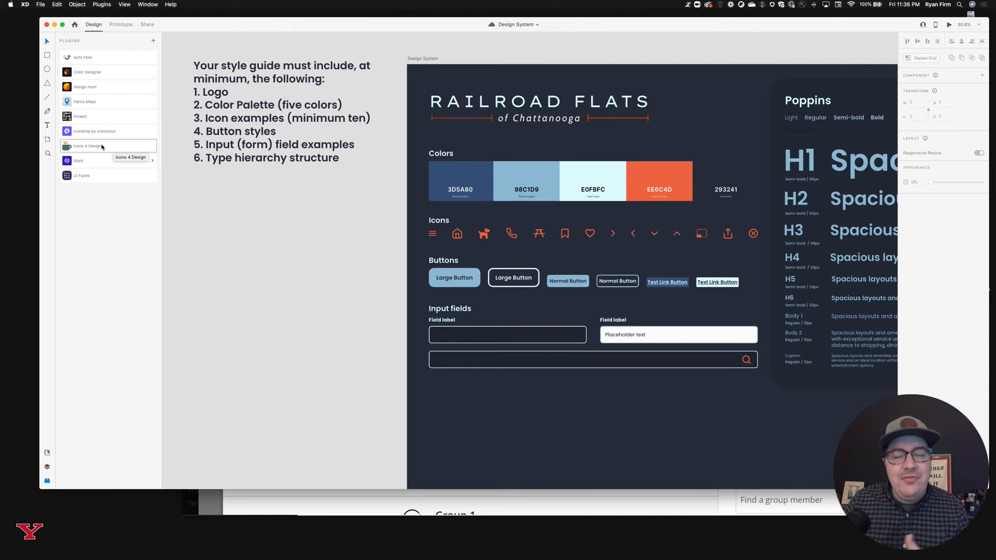
pyautogui.click(125, 147)
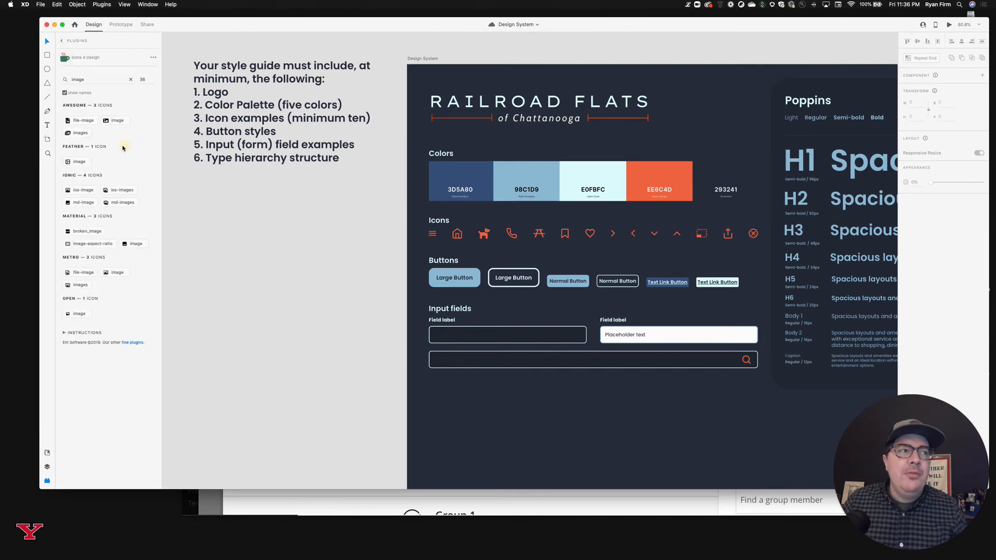
pyautogui.click(88, 82)
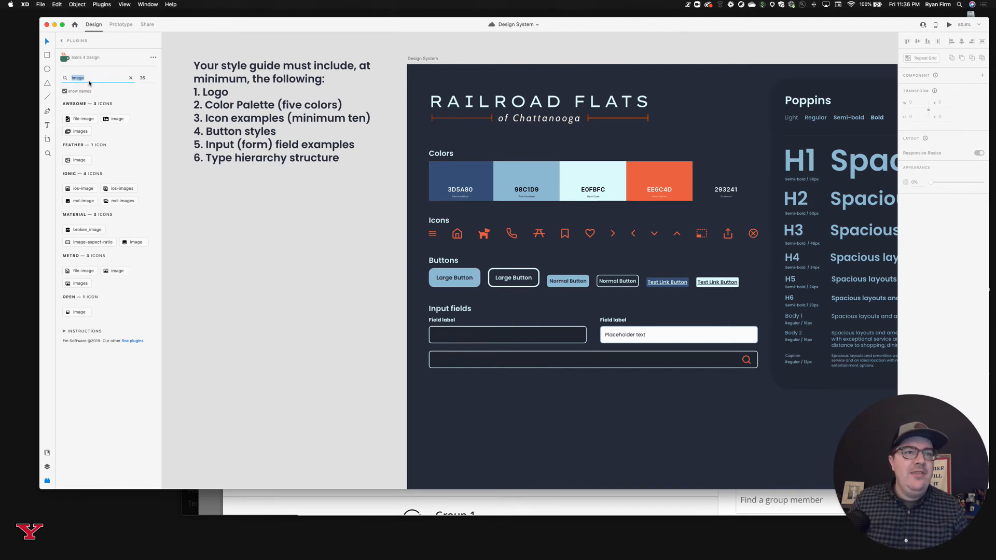
pyautogui.write('cart')
pyautogui.press('BackSpace')
pyautogui.press('BackSpace')
pyautogui.write('t')
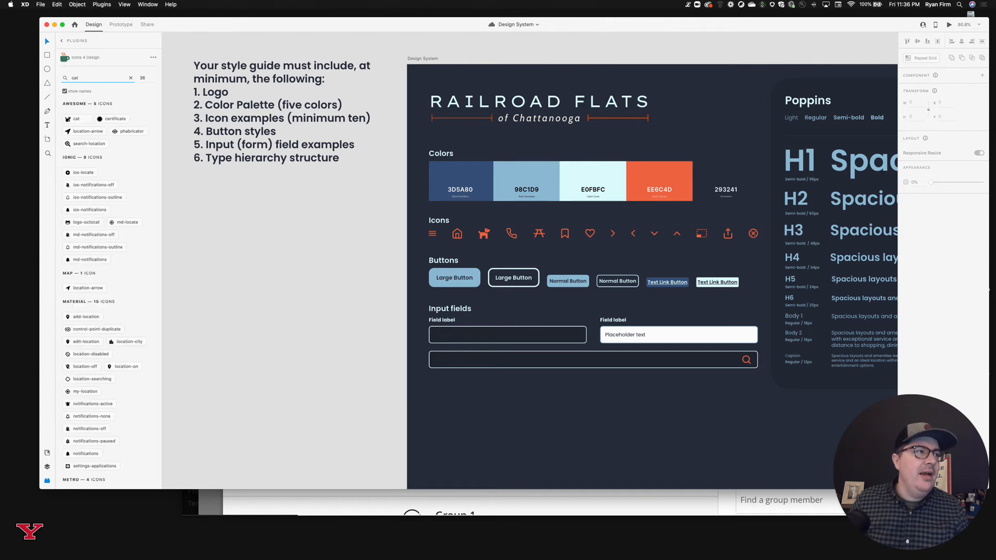
# - Search the icons for pet, insert the Material pets icon and place it just below the menu icon in the Icons row
pyautogui.press('super+a')
pyautogui.write('pet')
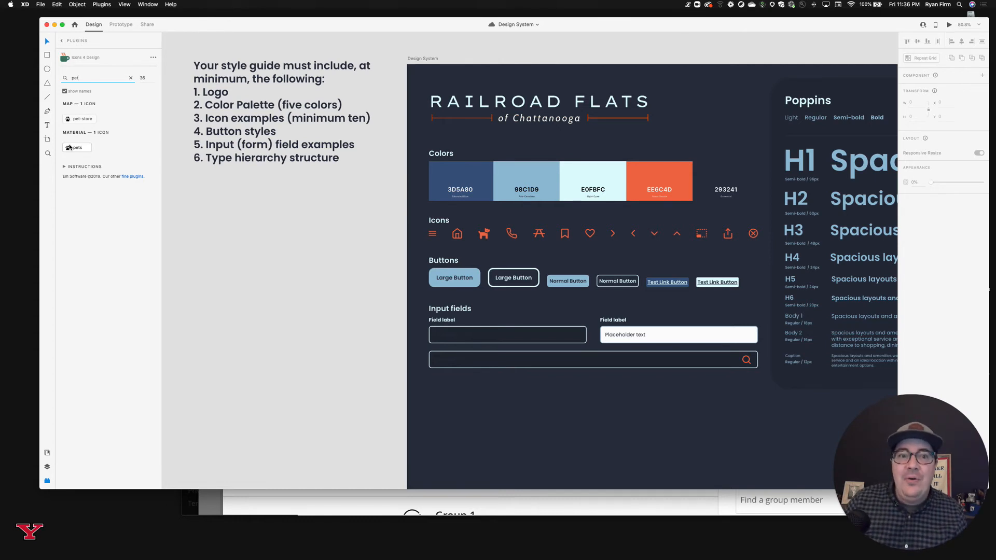
pyautogui.click(750, 236)
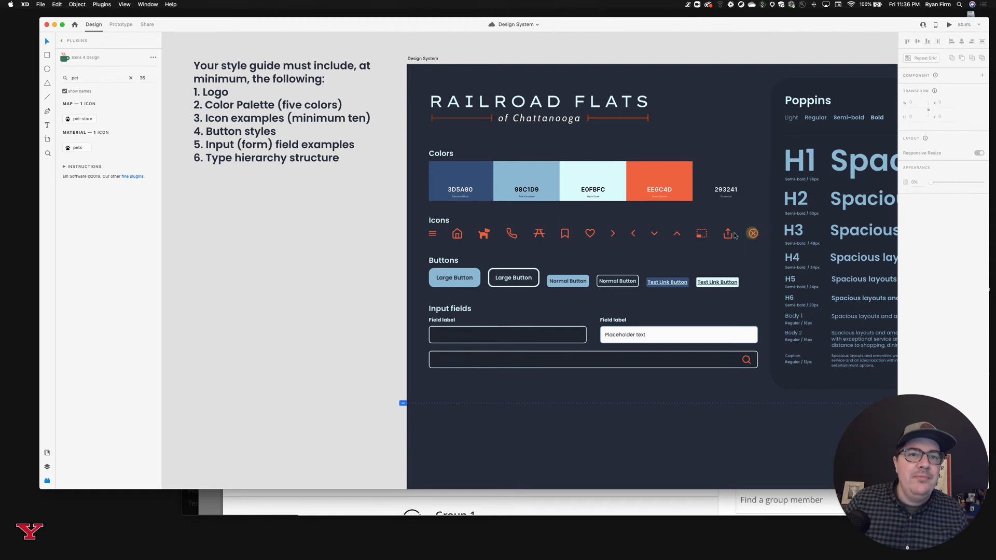
pyautogui.click(729, 233)
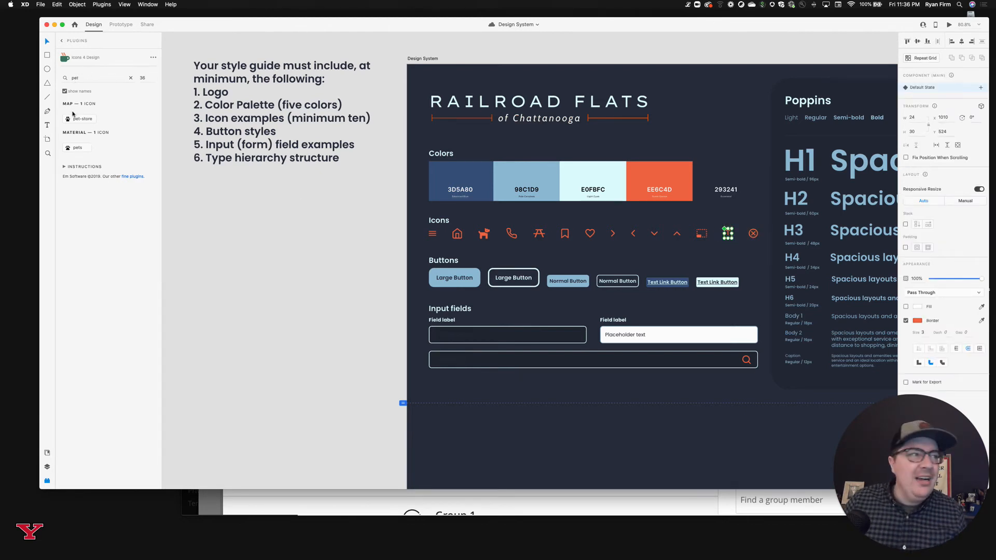
pyautogui.click(73, 148)
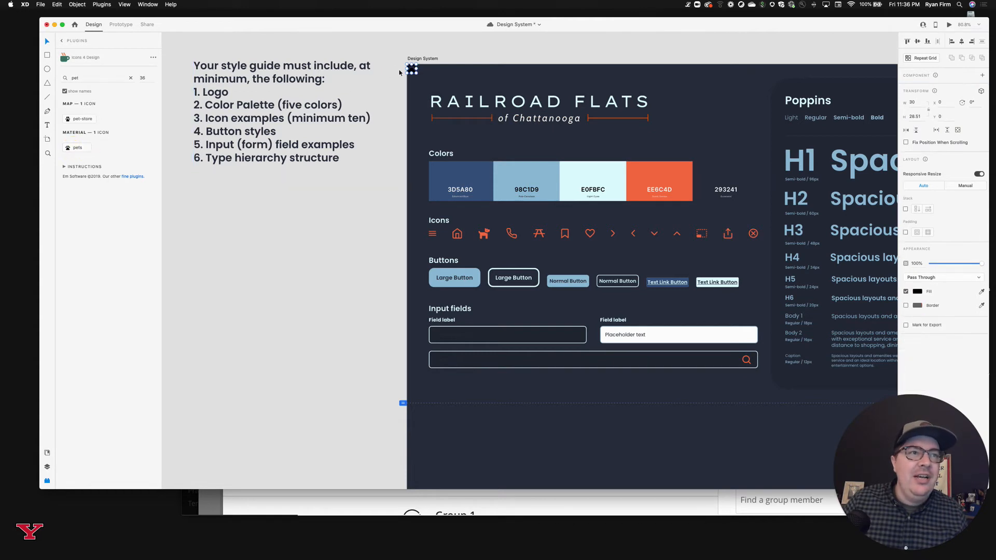
pyautogui.hscroll(2, 415, 73)
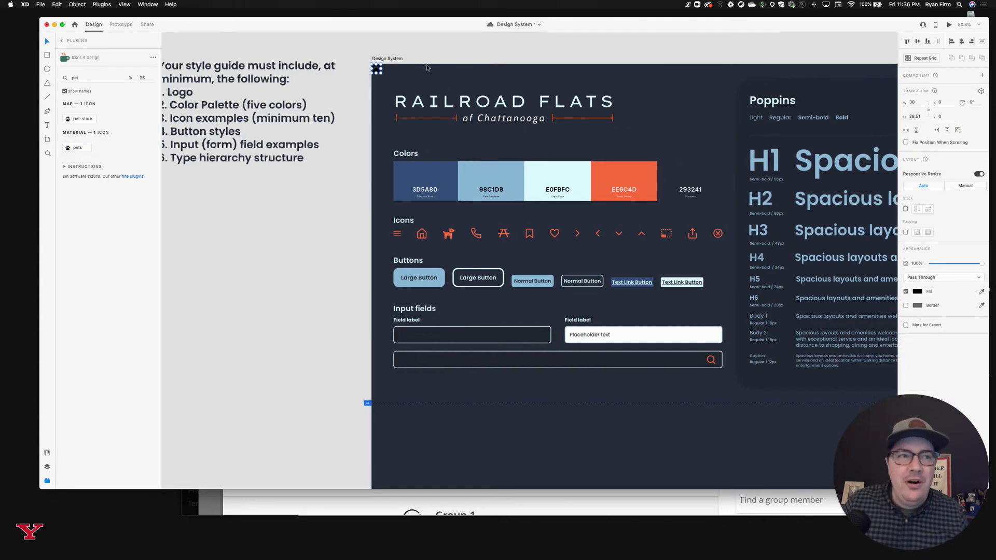
pyautogui.moveTo(377, 70); pyautogui.dragTo(403, 248)
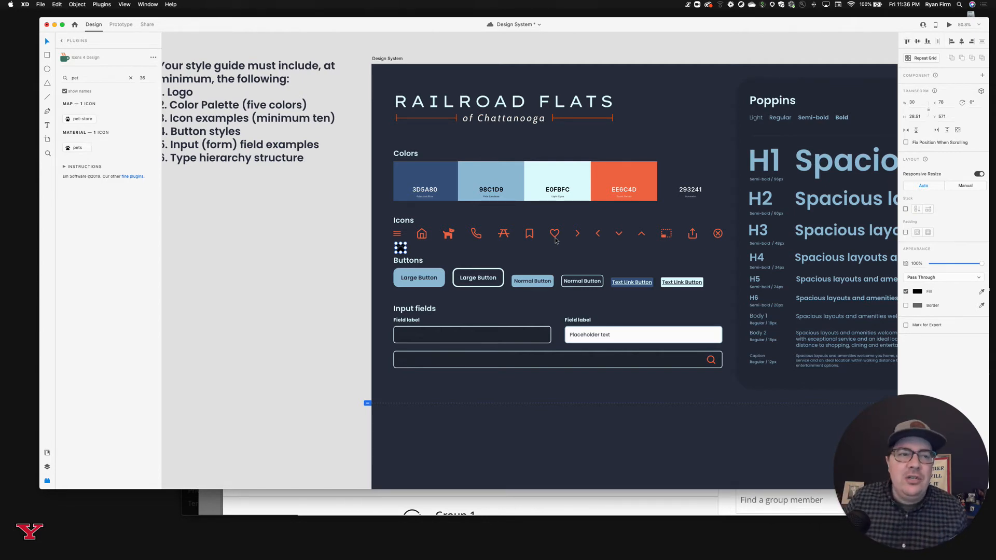
# - Clear the icon search, return to the saved document colors and fill the paw icon with 3D5A80
pyautogui.click(130, 78)
pyautogui.click(47, 453)
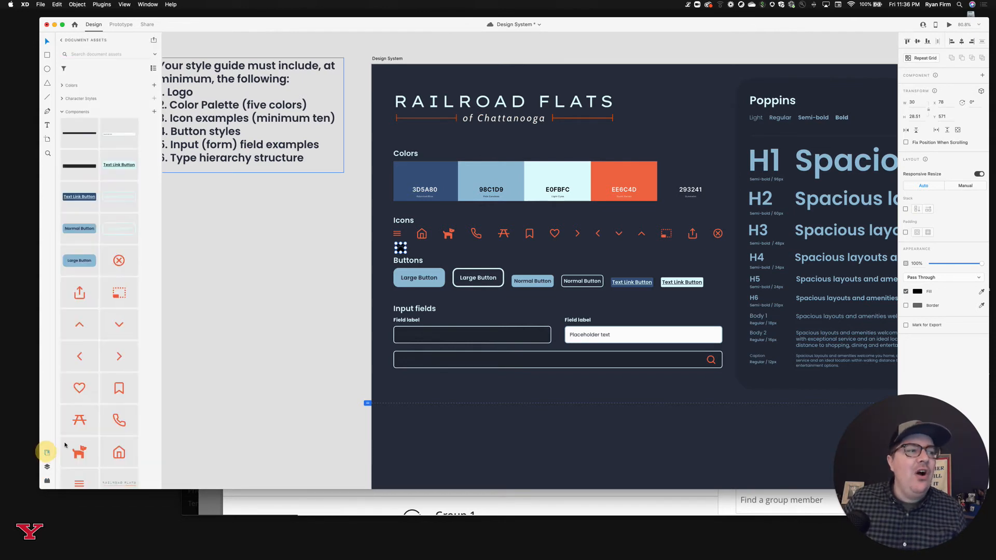
pyautogui.click(62, 112)
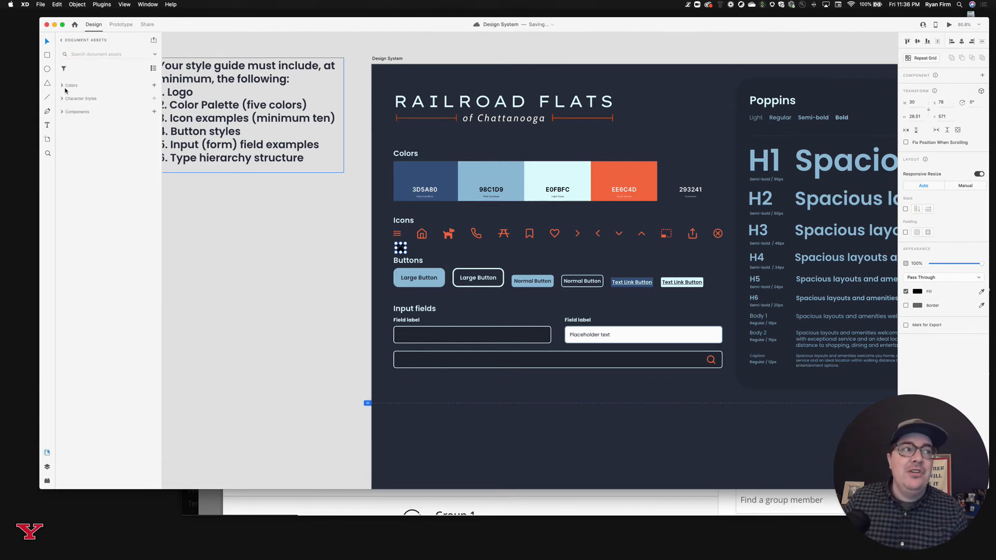
pyautogui.click(62, 85)
pyautogui.click(71, 98)
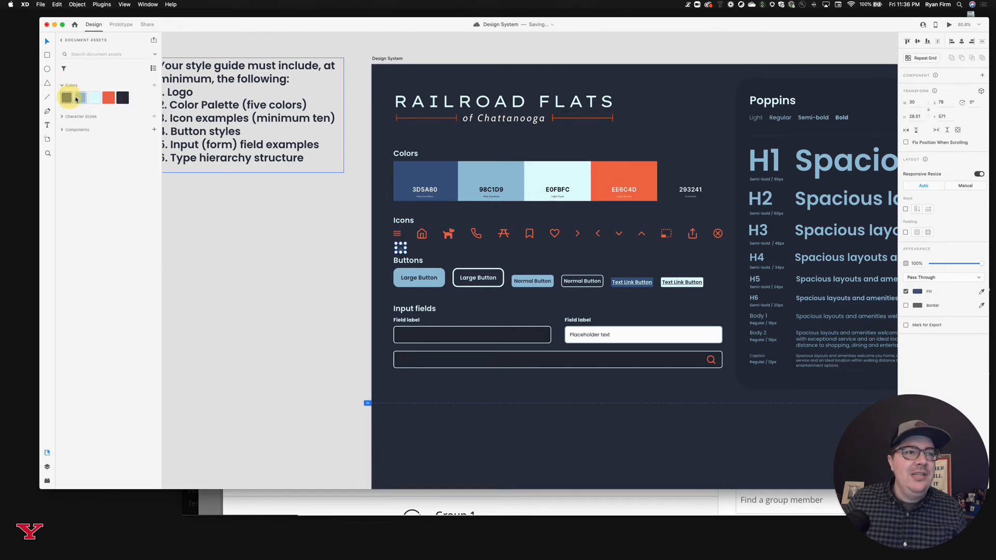
pyautogui.click(337, 258)
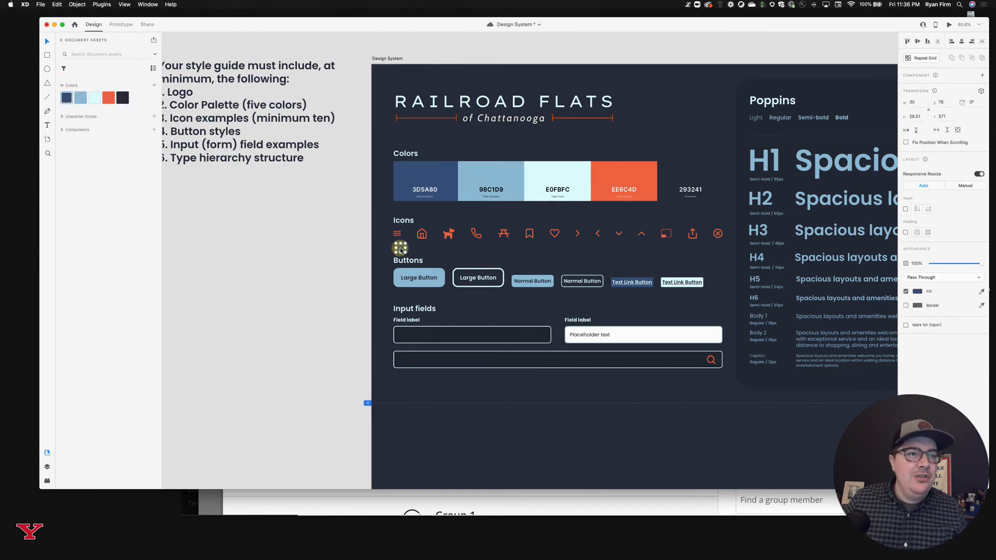
# - Try the saved light cyan, orange, dark navy and pale blue colors on the paw icon, finishing with light cyan E0FBFC
pyautogui.click(400, 249)
pyautogui.scroll(5, 399, 250)
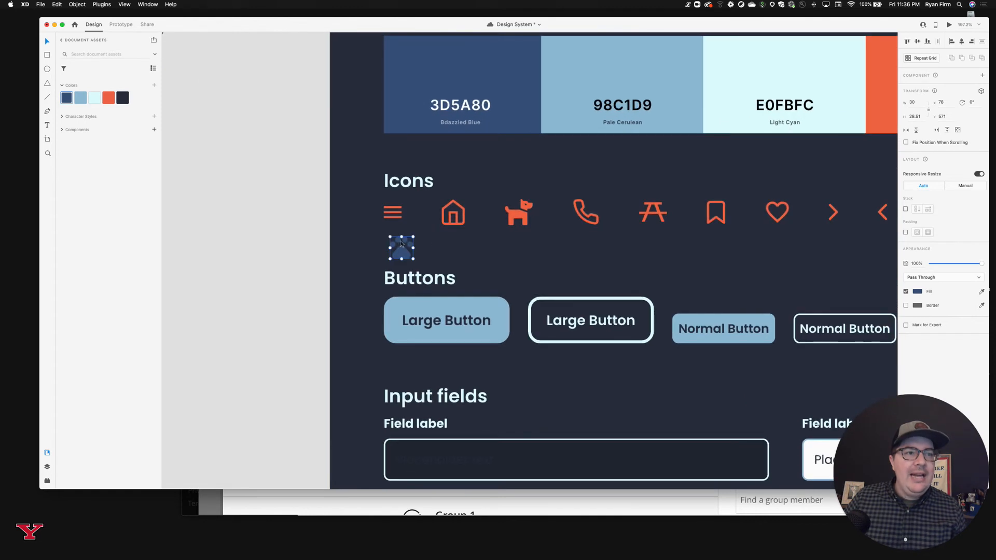
pyautogui.click(94, 98)
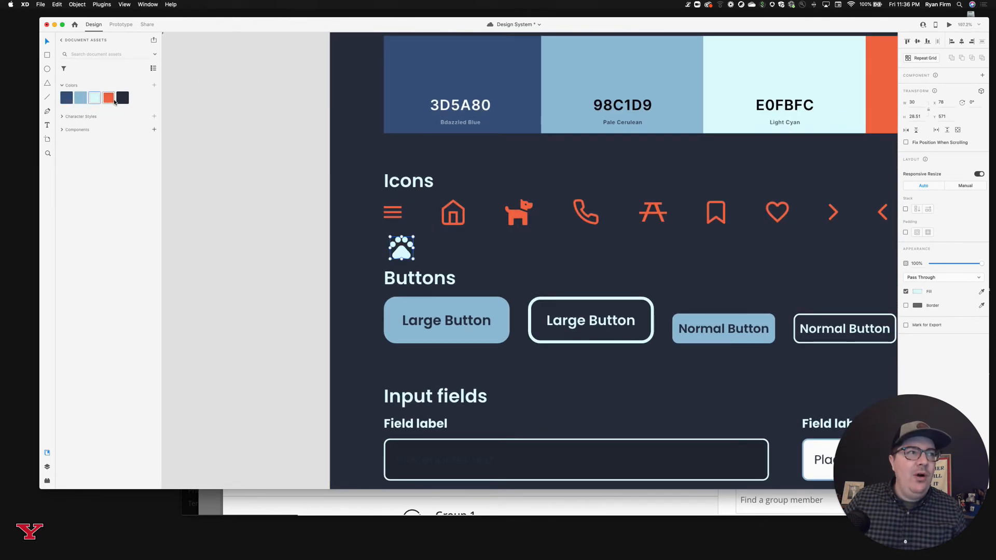
pyautogui.click(109, 98)
pyautogui.click(123, 98)
pyautogui.click(108, 98)
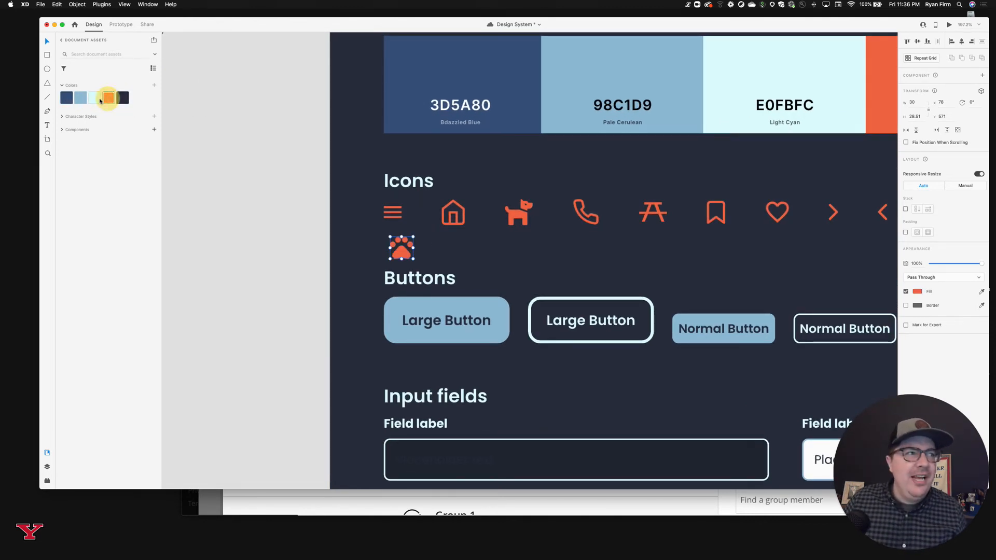
pyautogui.click(95, 98)
pyautogui.click(80, 100)
pyautogui.click(80, 99)
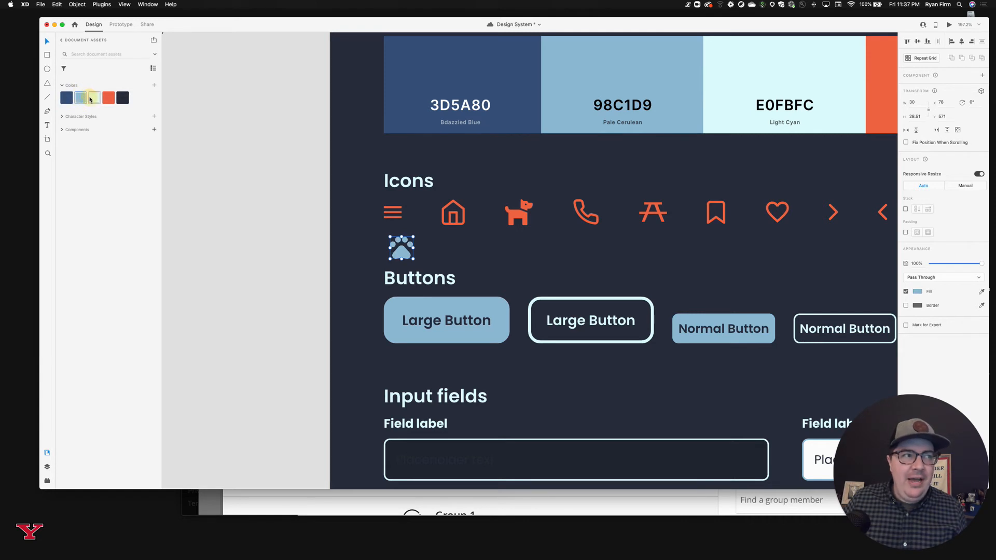
pyautogui.click(91, 99)
pyautogui.click(266, 233)
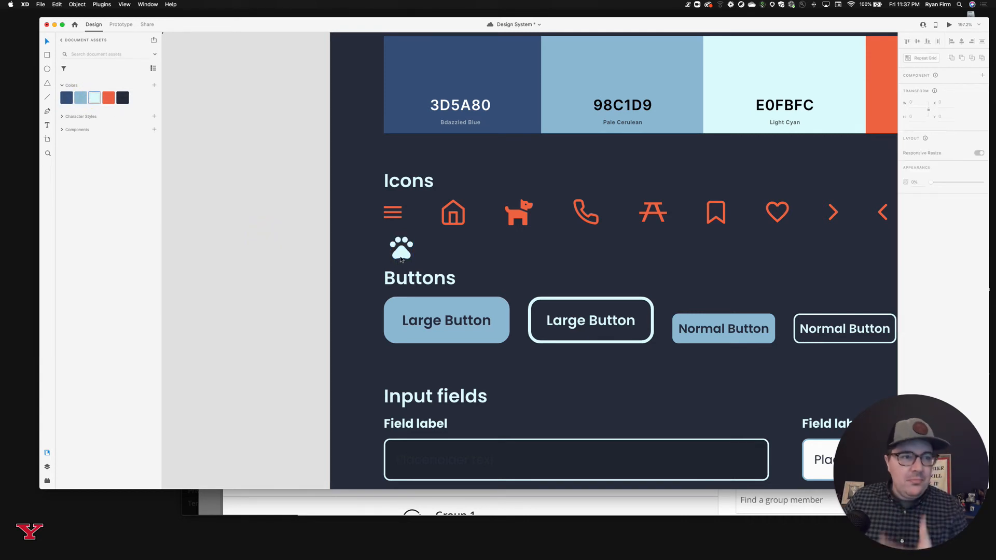
# - Delete the paw icon from below the Icons row
pyautogui.click(402, 248)
pyautogui.press('Delete')
pyautogui.scroll(2, 487, 250)
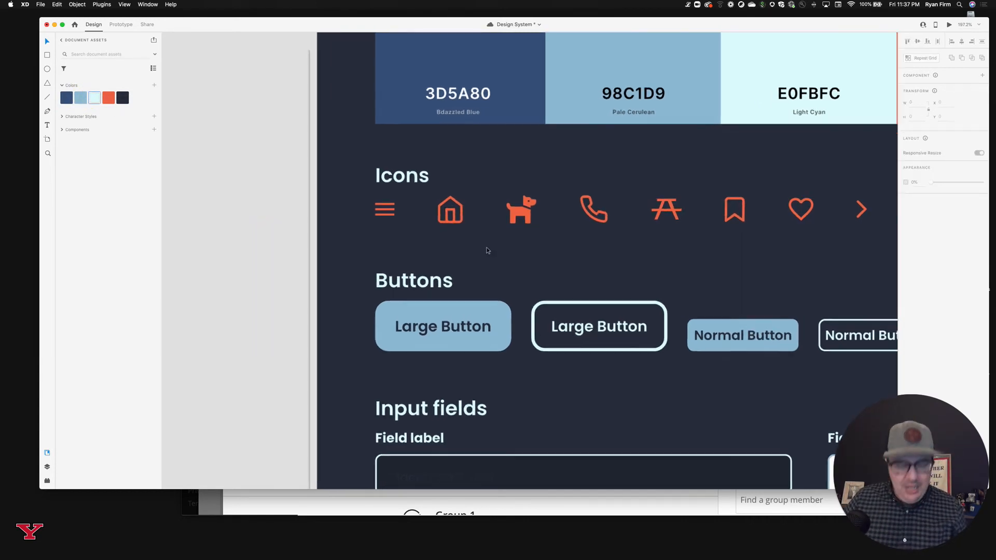
# - Inspect the filled Large Button component's properties, save the document and deselect the button
pyautogui.scroll(-5, 486, 250)
pyautogui.hscroll(3, 487, 250)
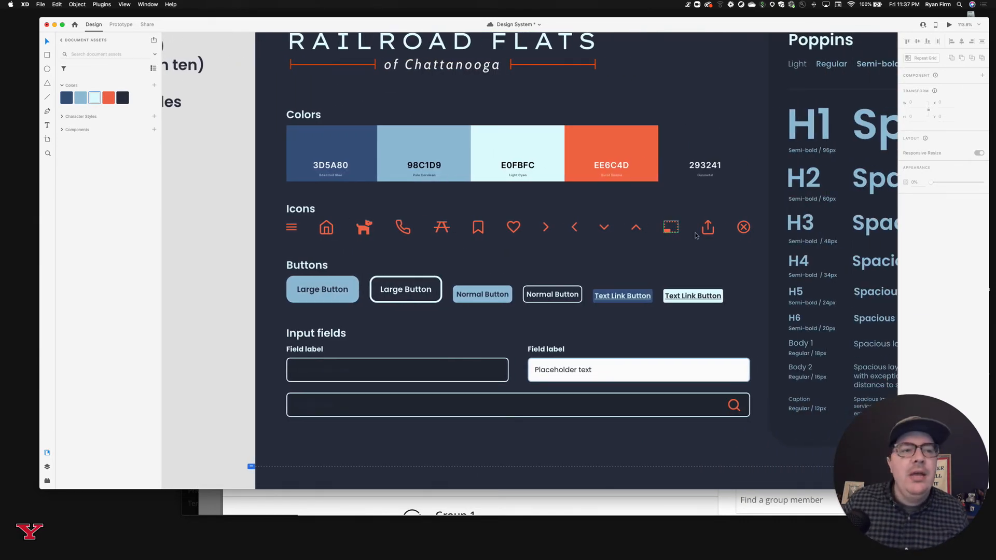
pyautogui.scroll(-3, 615, 244)
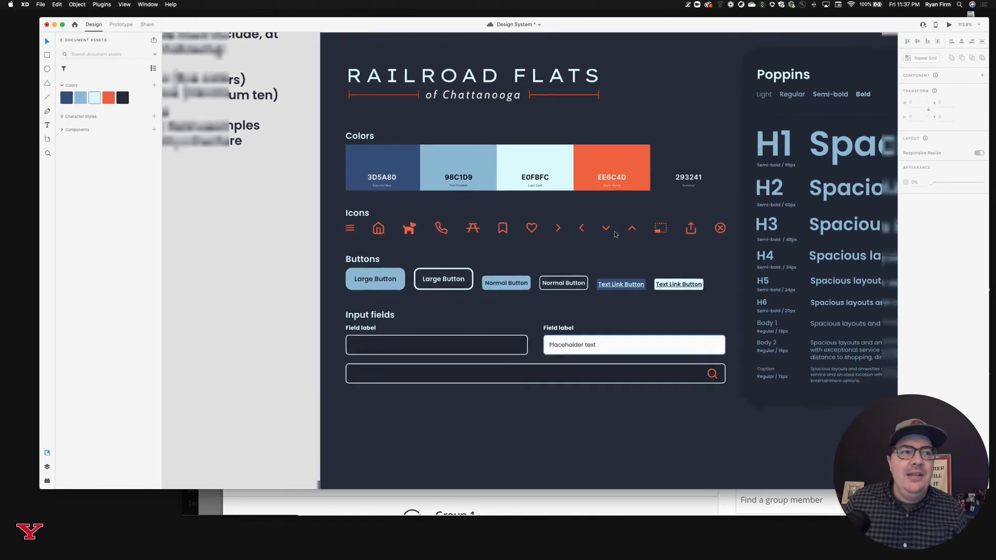
pyautogui.click(404, 284)
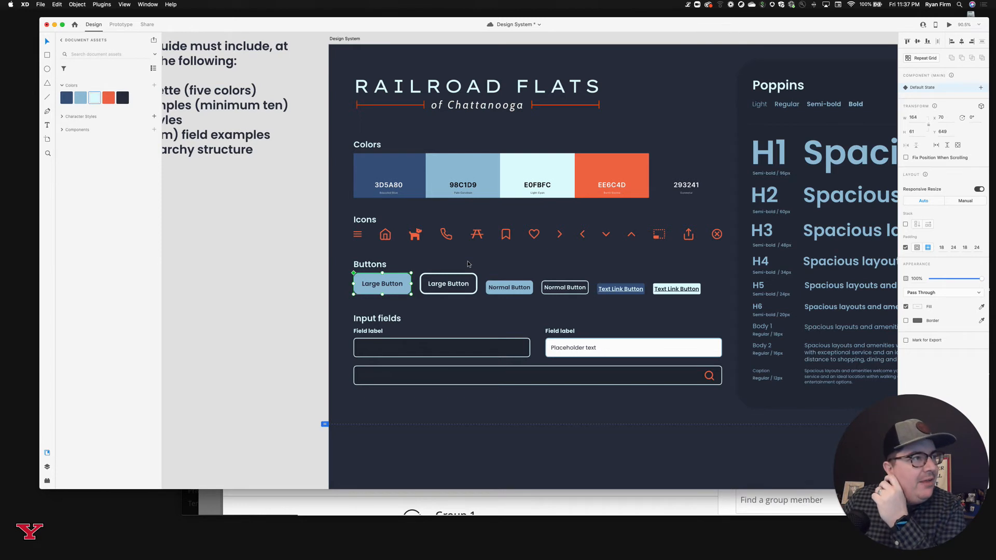
pyautogui.press('super+s')
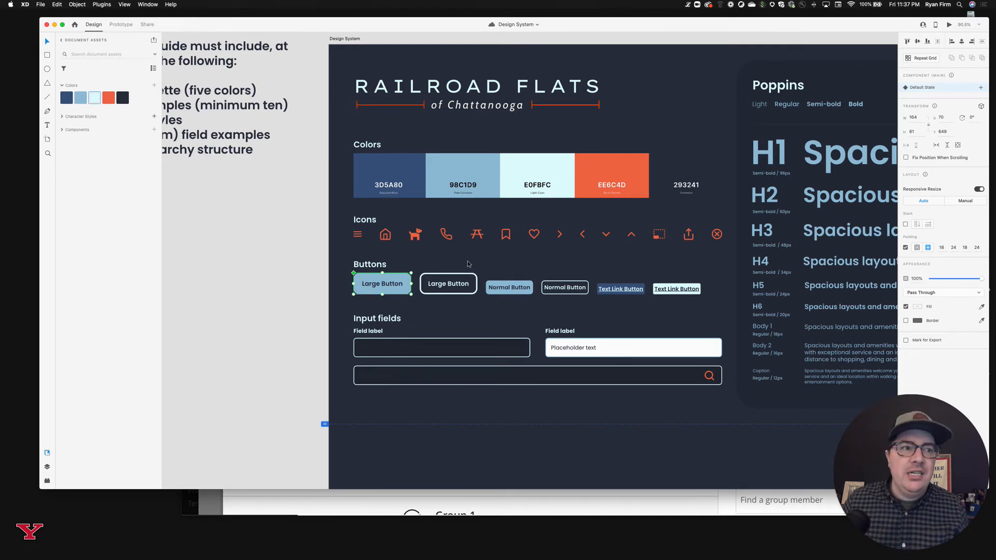
pyautogui.click(304, 285)
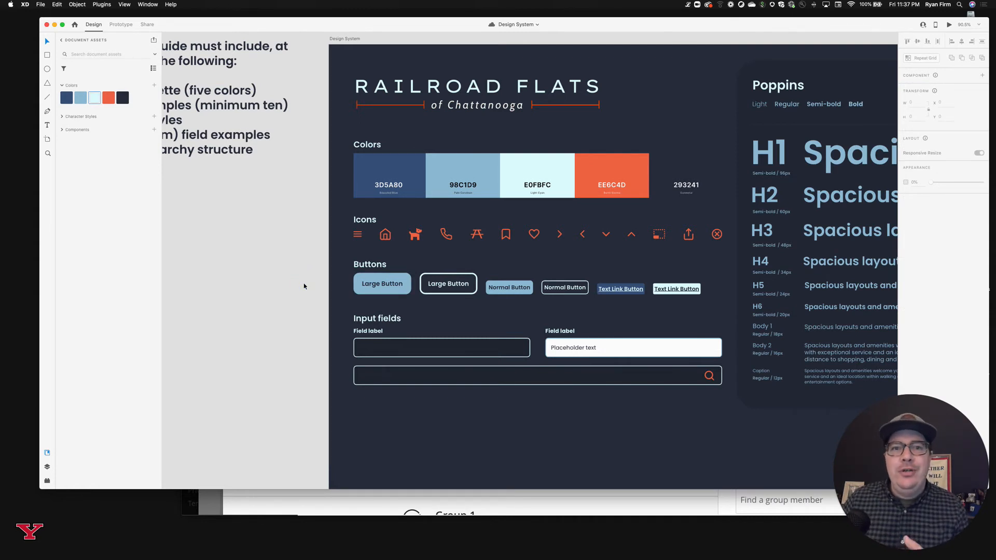
# - Review the style guide requirements against the button and input field samples, and show the saved components in the document assets
pyautogui.hscroll(-5, 311, 285)
pyautogui.scroll(3, 311, 285)
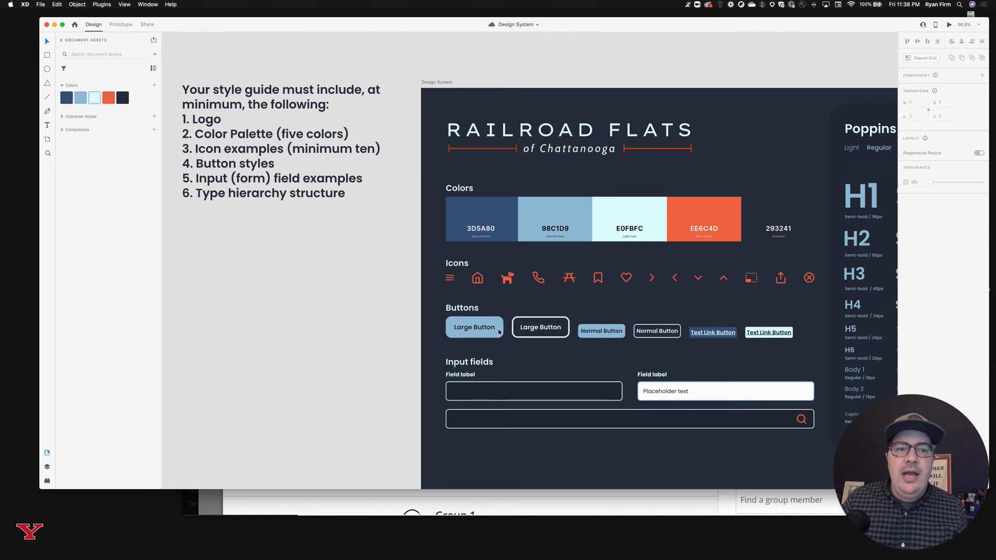
pyautogui.scroll(-2, 596, 333)
pyautogui.hscroll(2, 597, 332)
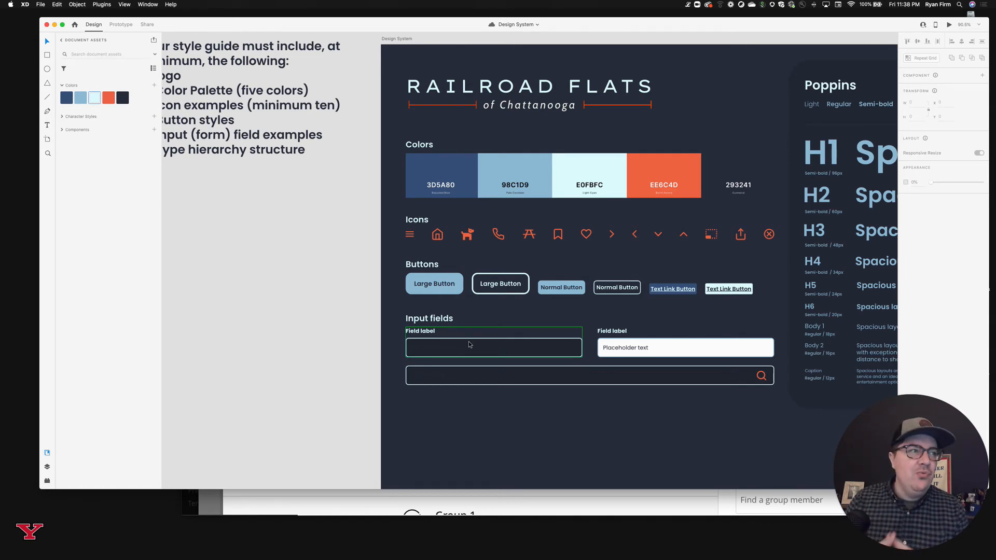
pyautogui.click(72, 129)
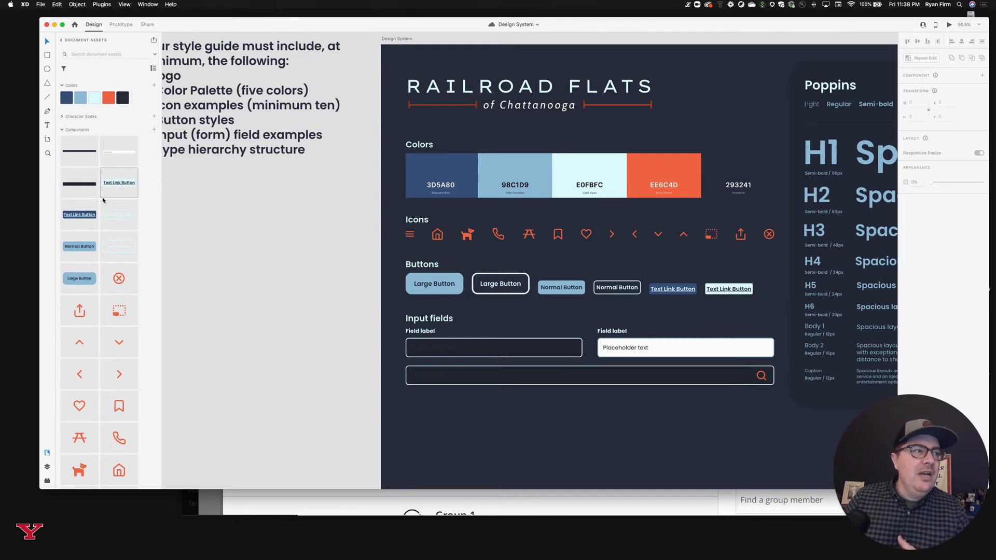
pyautogui.scroll(-1, 109, 228)
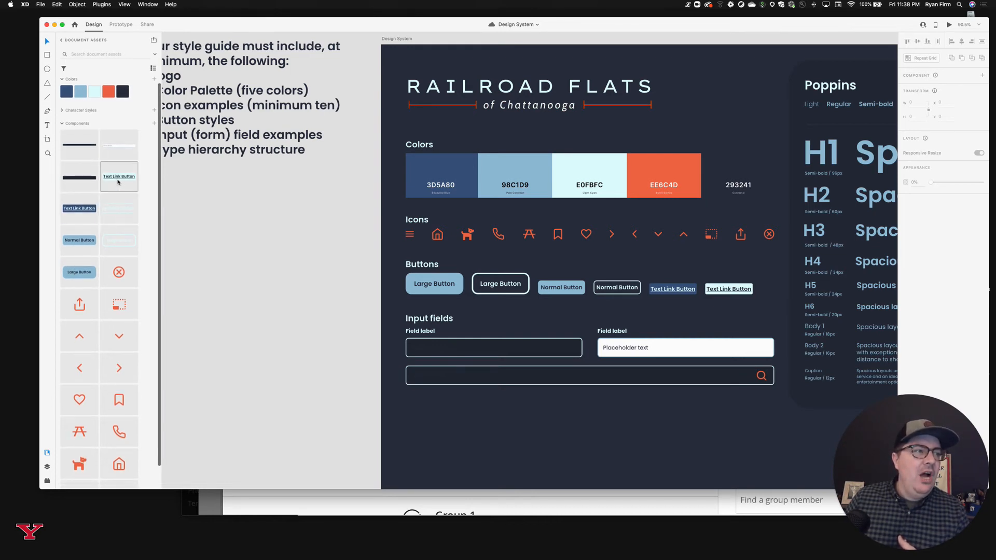
# - Look through the remaining saved components and inspect the filled Large Button's layout settings
pyautogui.scroll(-2, 112, 275)
pyautogui.scroll(-1, 113, 287)
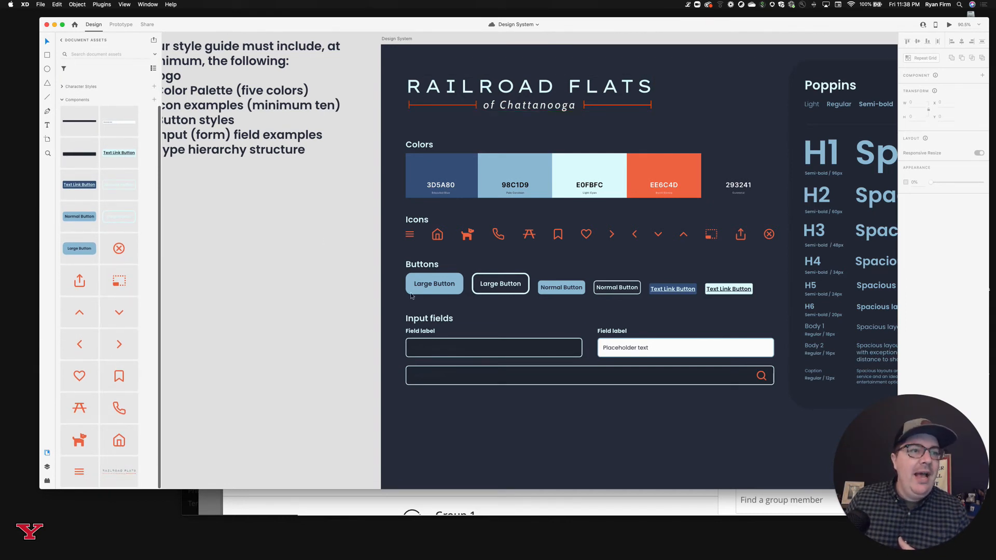
pyautogui.click(459, 281)
pyautogui.hscroll(-3, 363, 239)
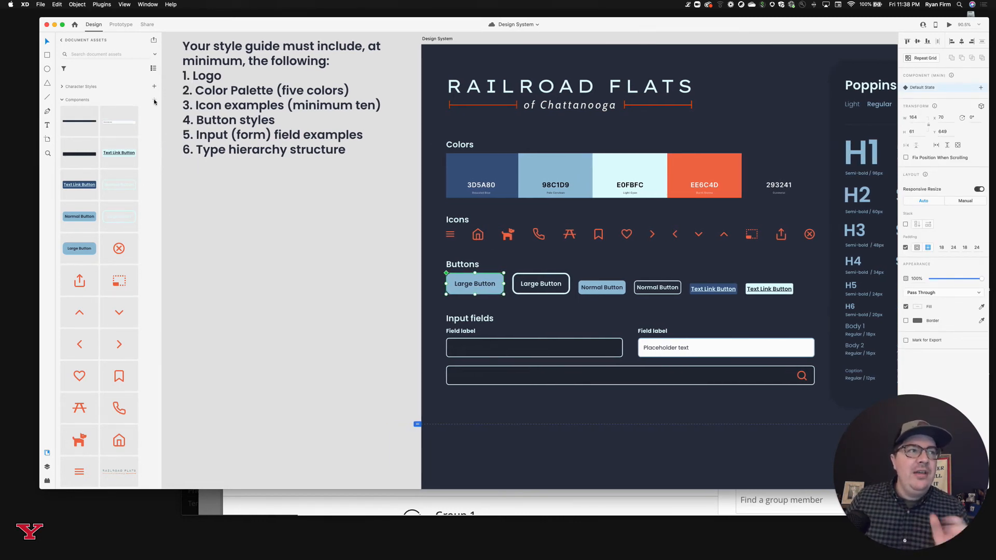
# - Draw a white rectangle about 312 × 144 on the pasteboard beneath the requirements list and add the text "Button Option" on it
pyautogui.click(296, 214)
pyautogui.press('r')
pyautogui.moveTo(265, 225); pyautogui.dragTo(376, 275)
pyautogui.press('t')
pyautogui.click(295, 248)
pyautogui.write('B')
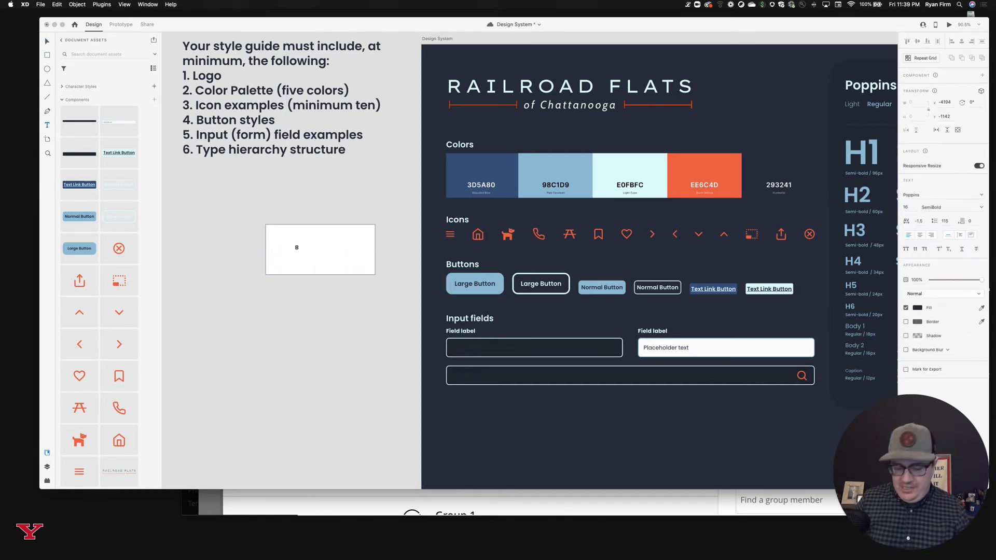
pyautogui.write('utton Option')
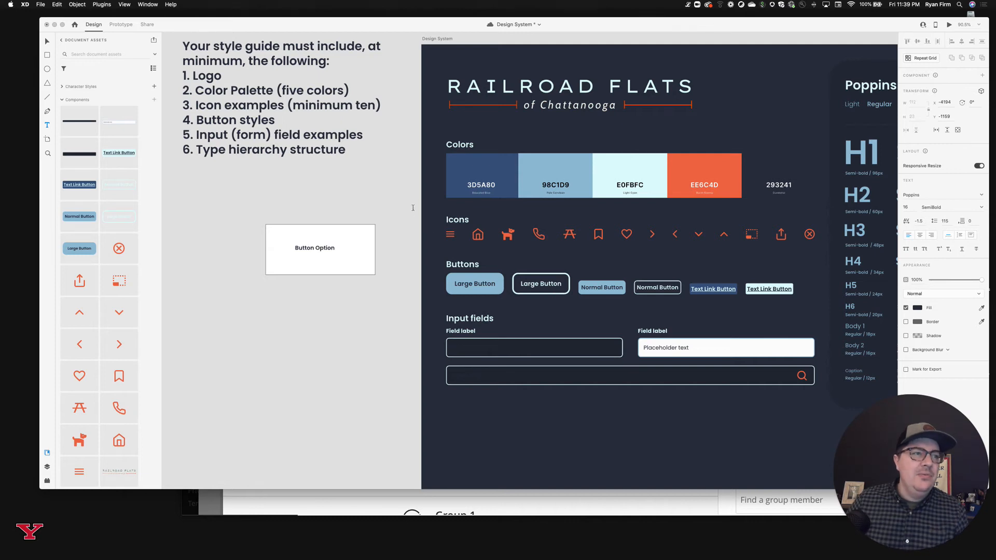
# - Remove the stray text at the rectangle's edge and center the "Button Option" label inside the rectangle
pyautogui.click(413, 207)
pyautogui.click(372, 237)
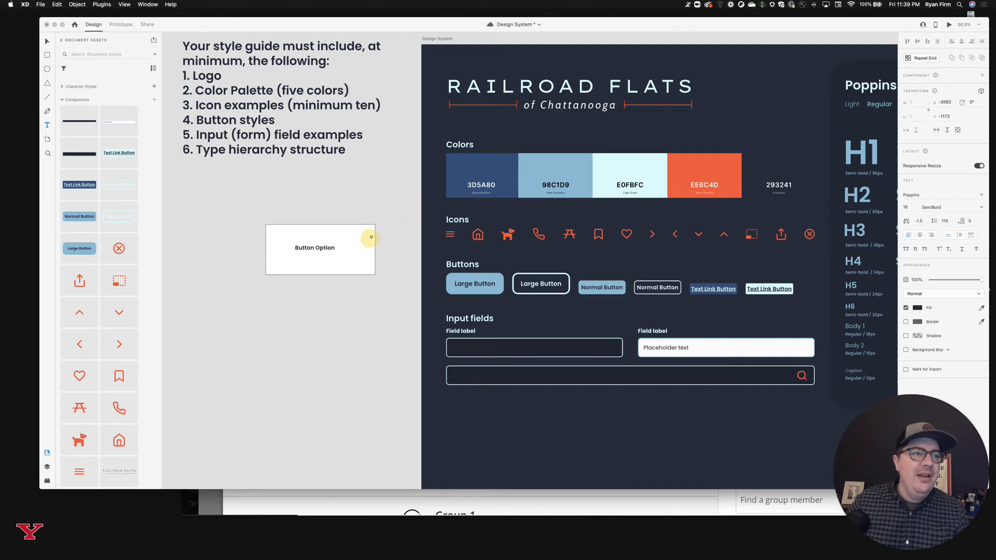
pyautogui.write('v')
pyautogui.click(370, 202)
pyautogui.press('v')
pyautogui.press('BackSpace')
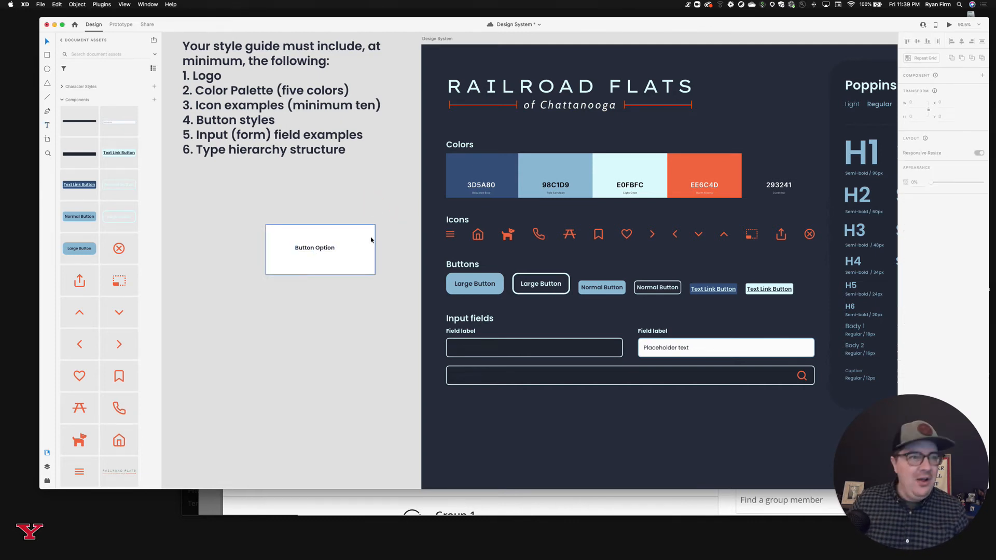
pyautogui.click(330, 248)
pyautogui.moveTo(330, 248); pyautogui.dragTo(335, 251)
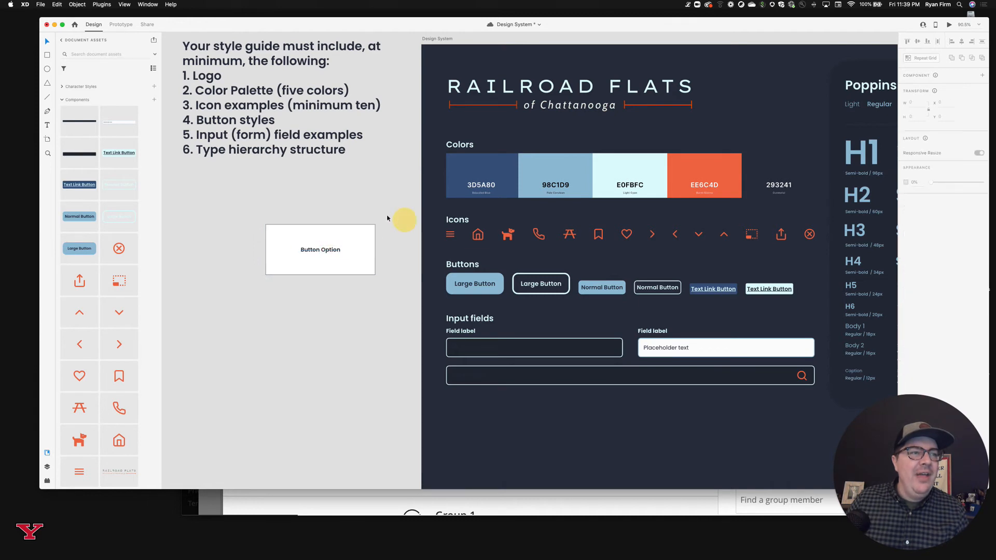
# - Apply an equal padding of 61 on all sides to the rectangle and label, and save them together as a component
pyautogui.moveTo(393, 216); pyautogui.dragTo(263, 283)
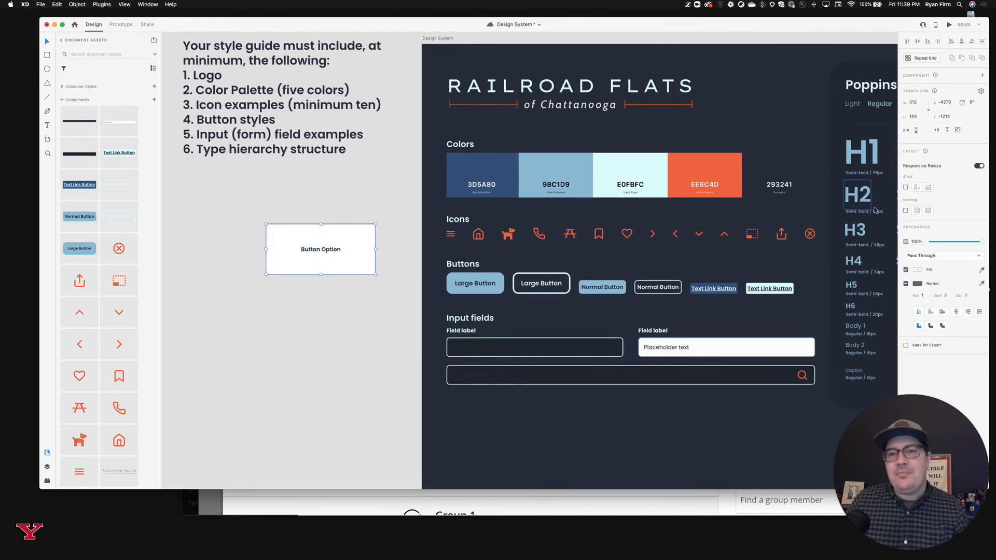
pyautogui.click(905, 210)
pyautogui.click(928, 211)
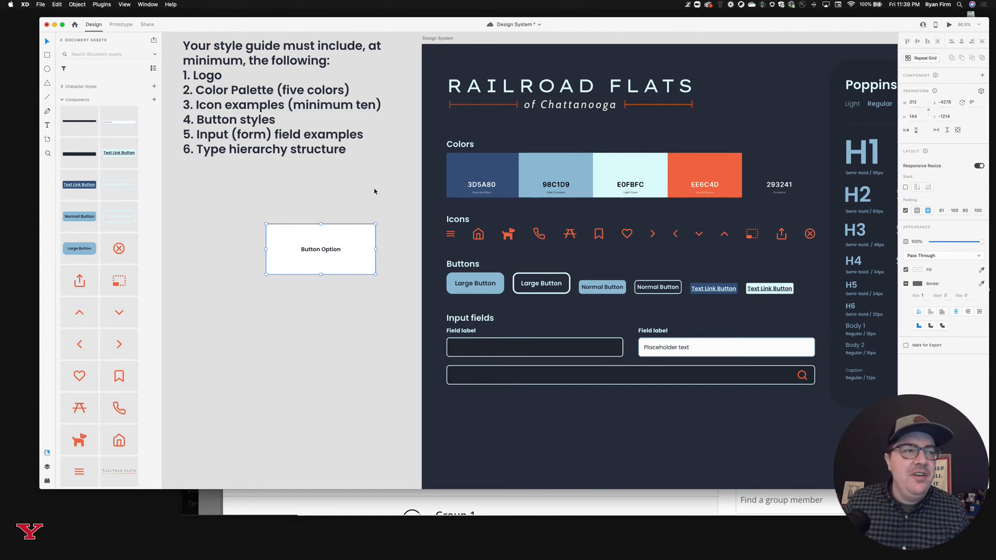
pyautogui.click(916, 210)
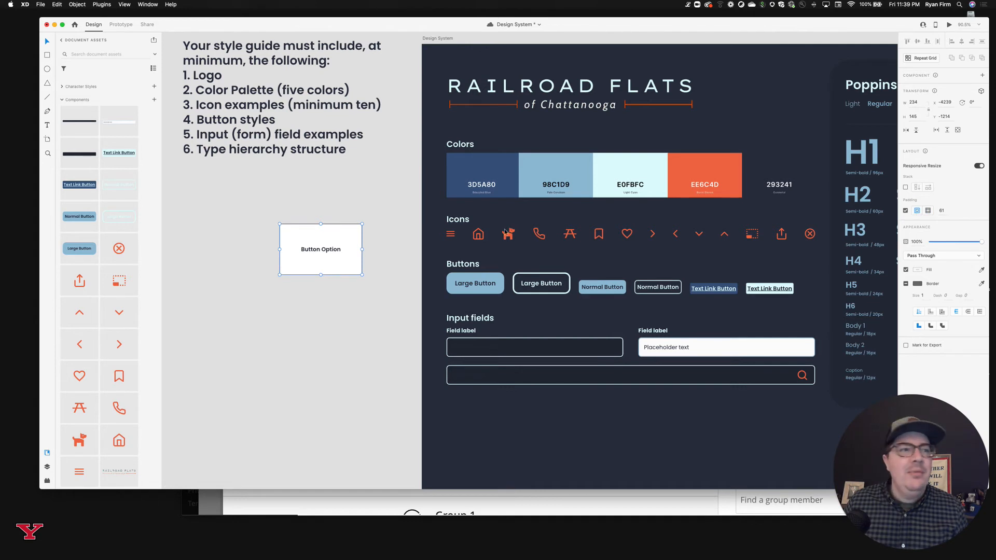
pyautogui.click(332, 294)
pyautogui.click(342, 239)
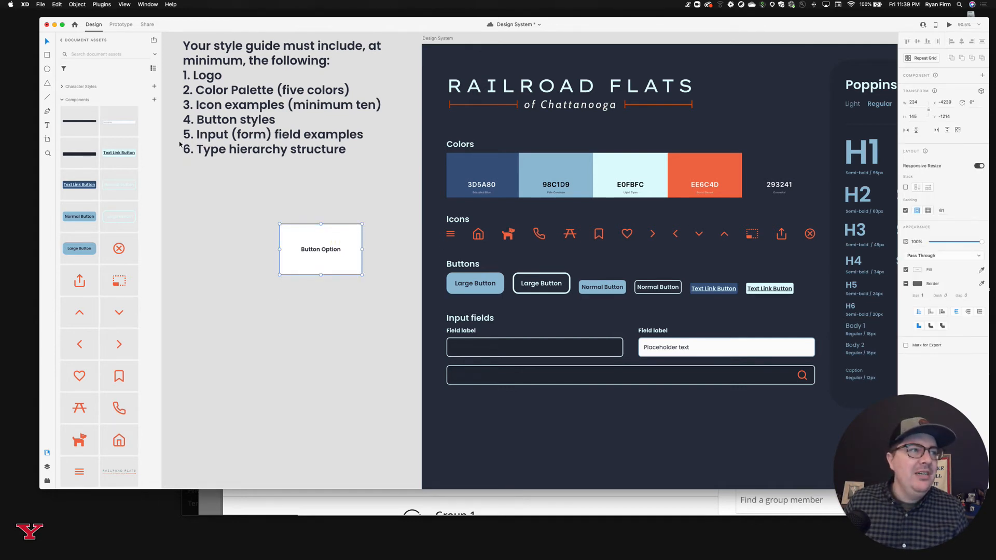
pyautogui.click(154, 99)
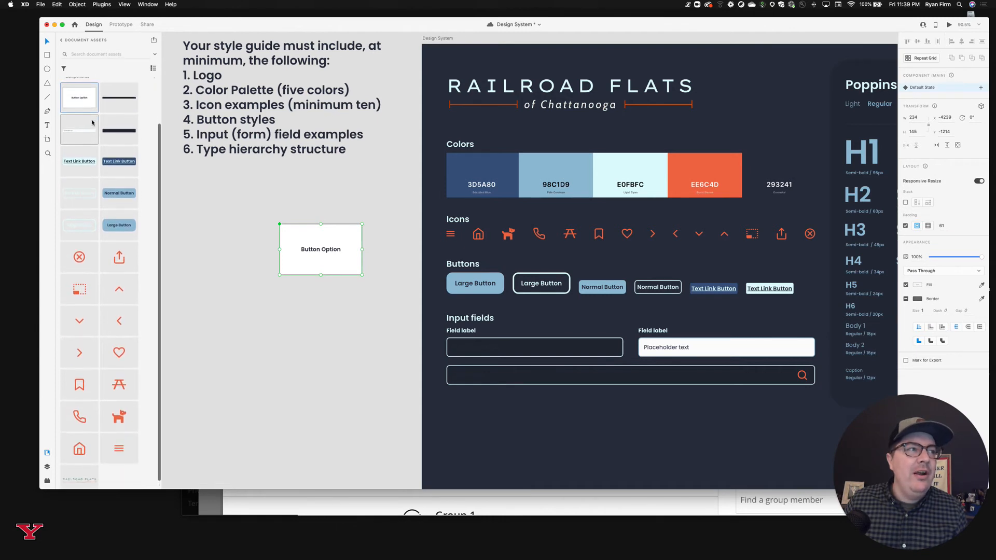
# - Place an instance of the new button component below the original and change its label to "Apply Now"
pyautogui.moveTo(80, 109); pyautogui.dragTo(338, 369)
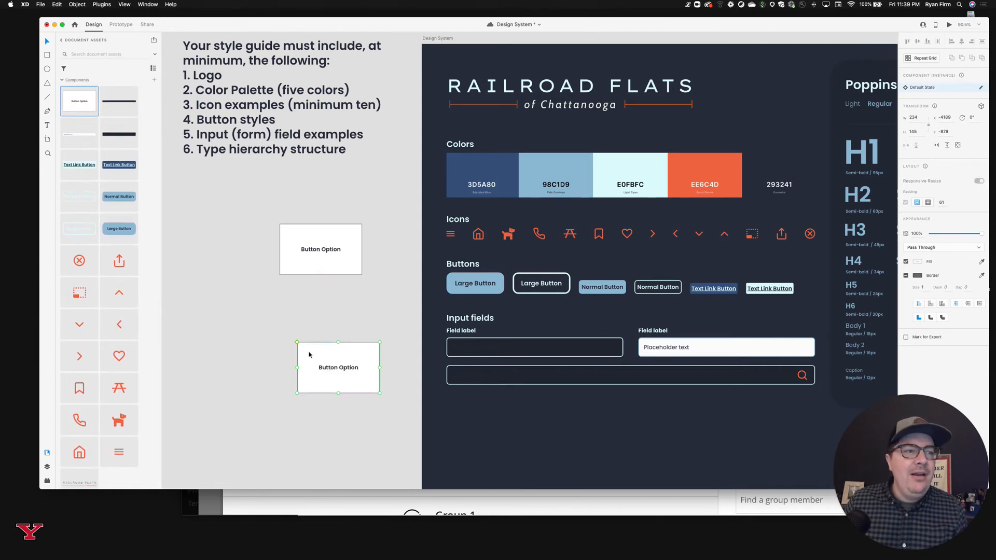
pyautogui.doubleClick(337, 372)
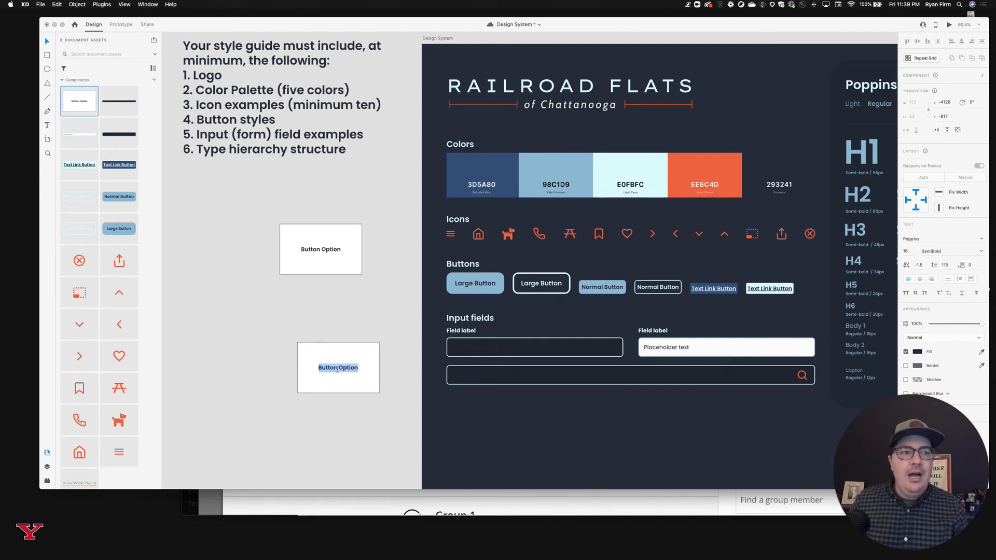
pyautogui.write('Appy')
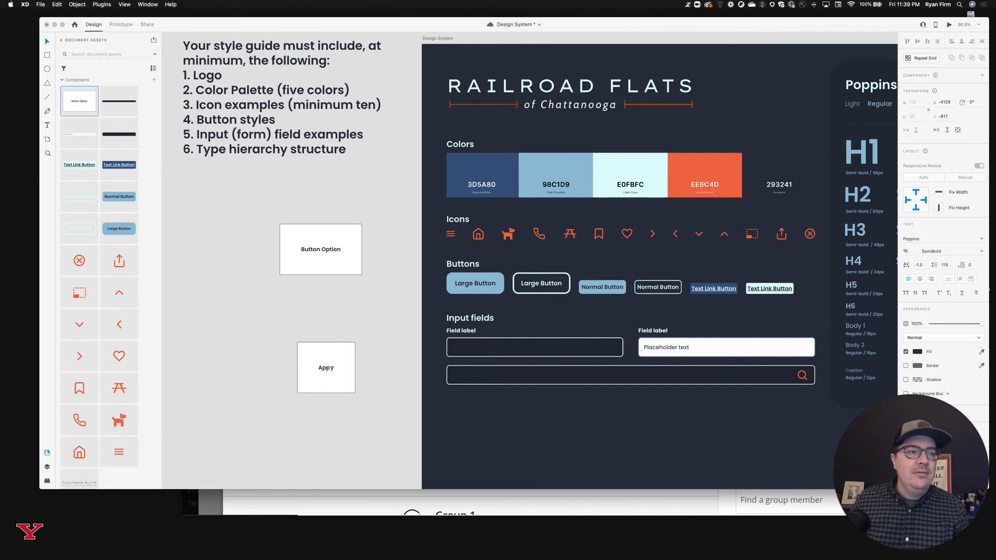
pyautogui.press('BackSpace')
pyautogui.write('l')
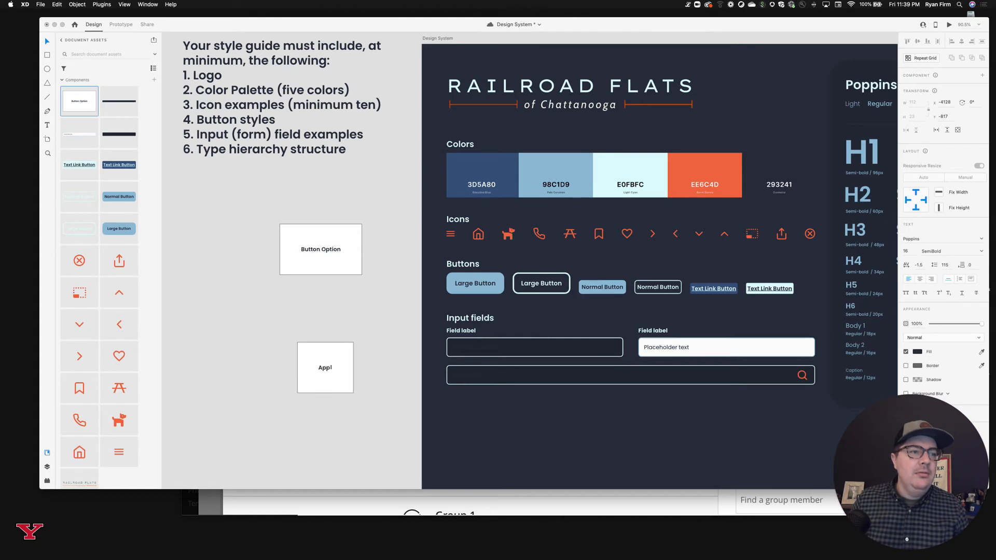
pyautogui.write('y Now')
pyautogui.click(372, 318)
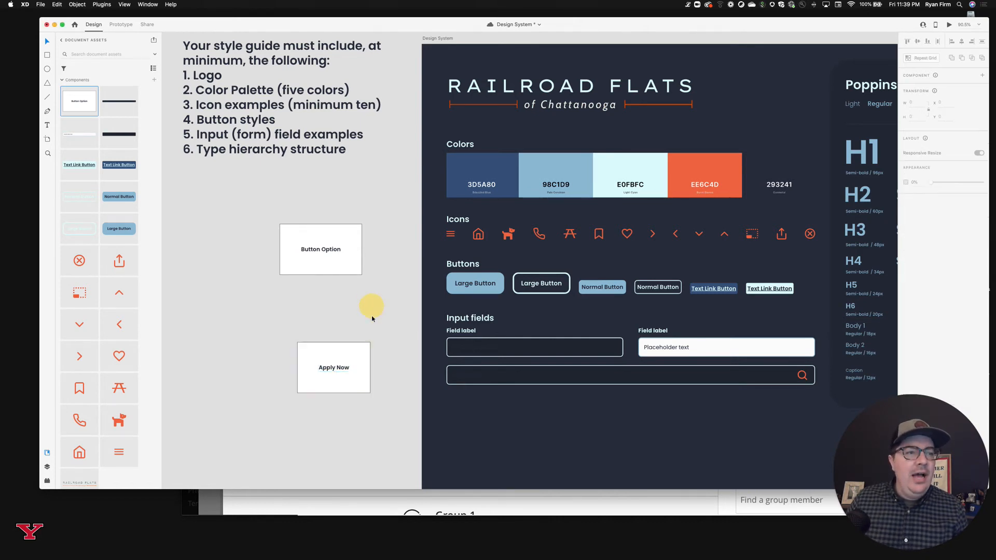
# - Move the "Apply Now" instance closer to the original, duplicate it alongside and label the copy "Contact Us"
pyautogui.moveTo(349, 354); pyautogui.dragTo(332, 318)
pyautogui.doubleClick(324, 332)
pyautogui.doubleClick(324, 334)
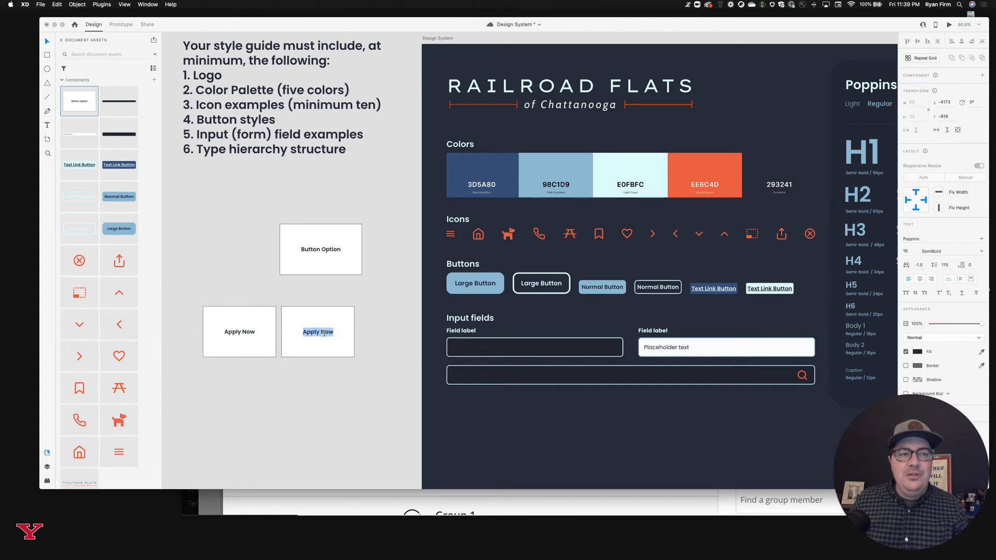
pyautogui.write('Contact Us')
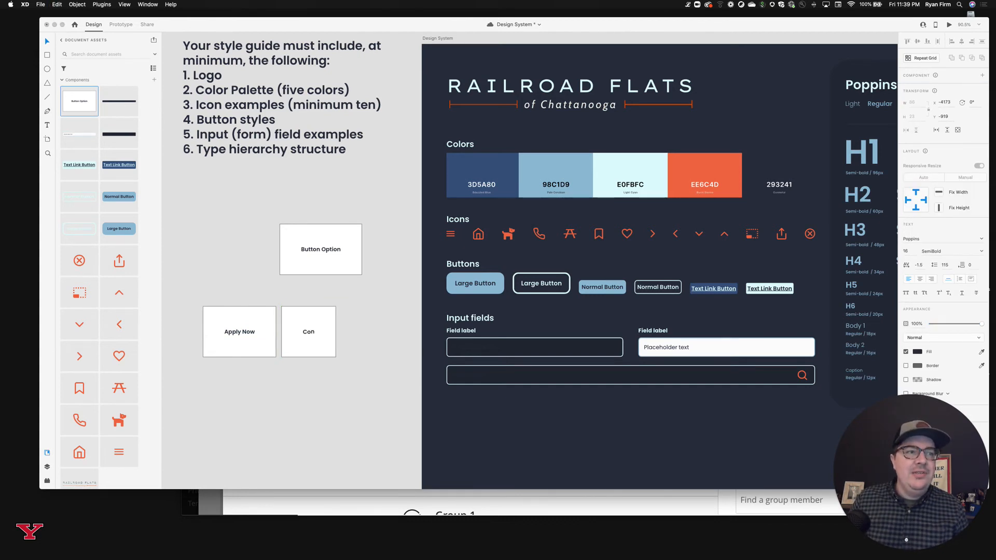
pyautogui.click(355, 295)
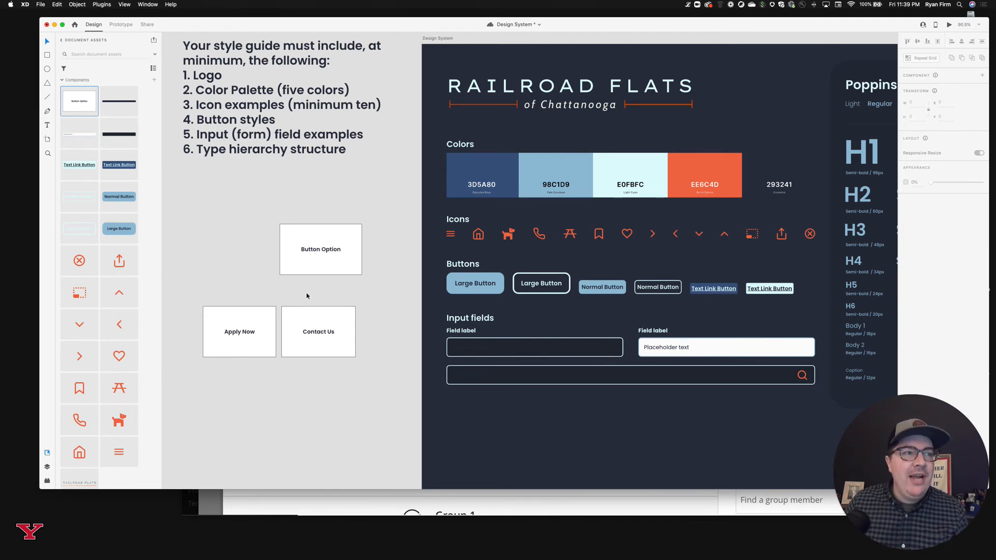
# - Delete the three sample buttons from the pasteboard
pyautogui.moveTo(373, 236); pyautogui.dragTo(254, 364)
pyautogui.press('Delete')
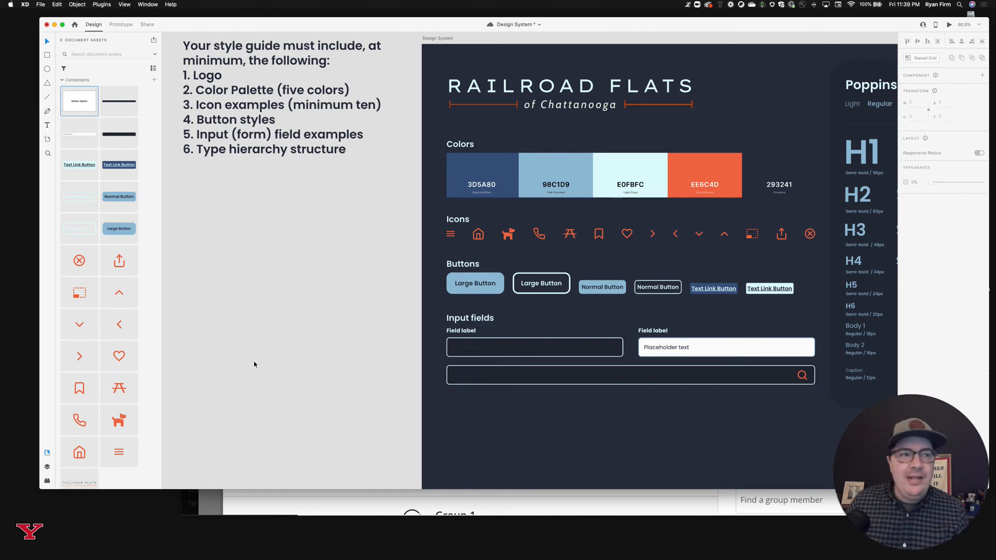
# - Create a new Web 1366 artboard beside the Design System artboard
pyautogui.scroll(1, 253, 365)
pyautogui.scroll(-3, 253, 365)
pyautogui.hscroll(3, 253, 365)
pyautogui.hscroll(3, 253, 366)
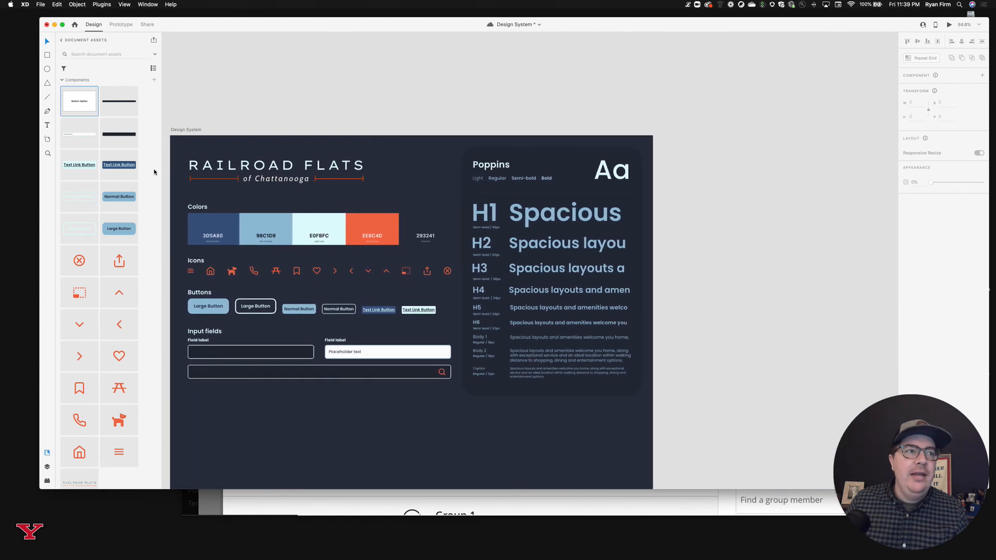
pyautogui.click(196, 132)
pyautogui.press('a')
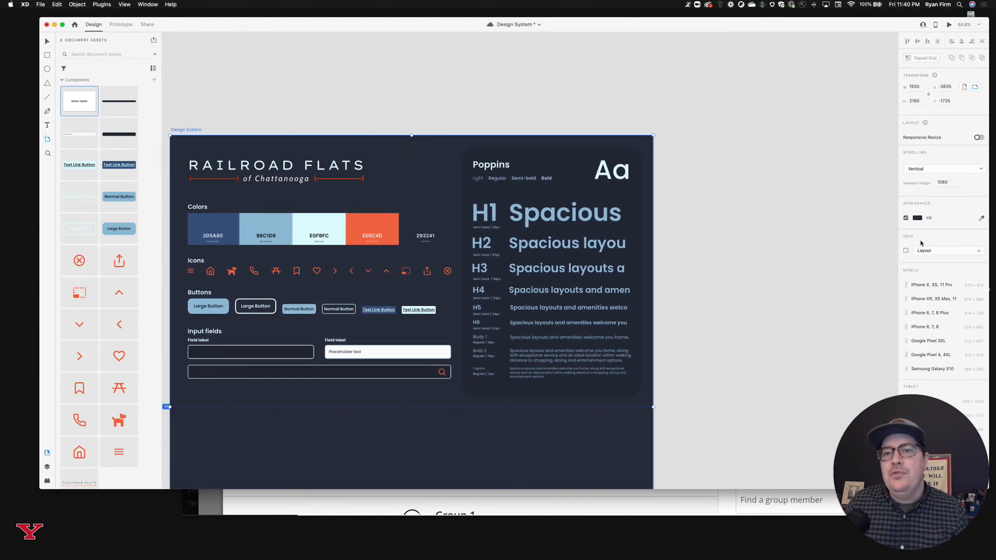
pyautogui.scroll(-6, 944, 332)
pyautogui.scroll(-2, 945, 344)
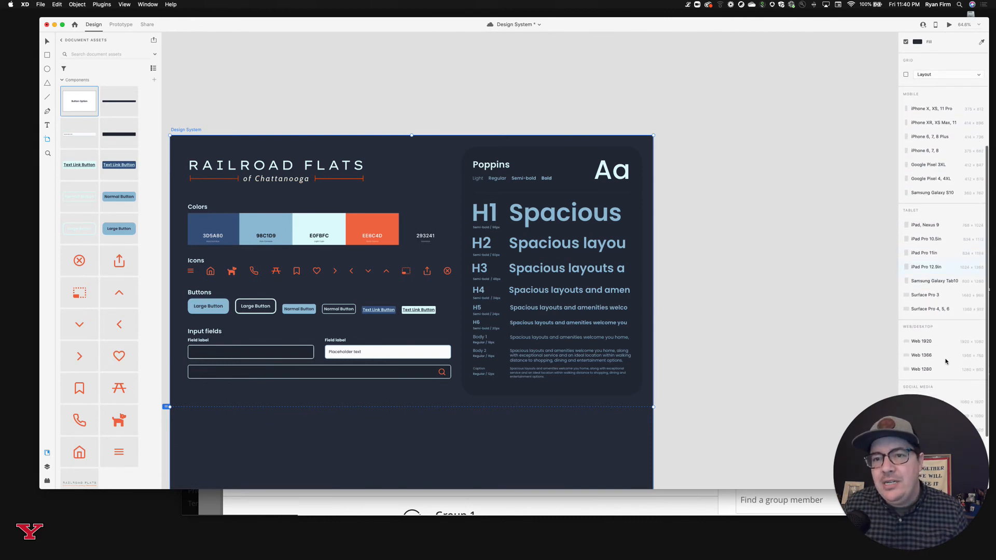
pyautogui.click(936, 355)
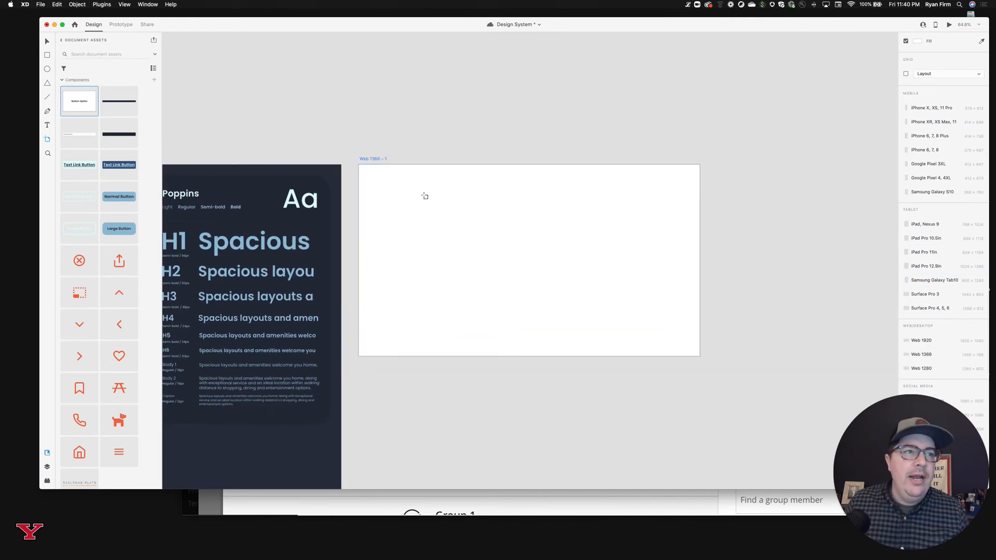
# - Show the column layout grid on the Web 1366 artboard and save the document
pyautogui.scroll(5, 424, 196)
pyautogui.scroll(-1, 424, 196)
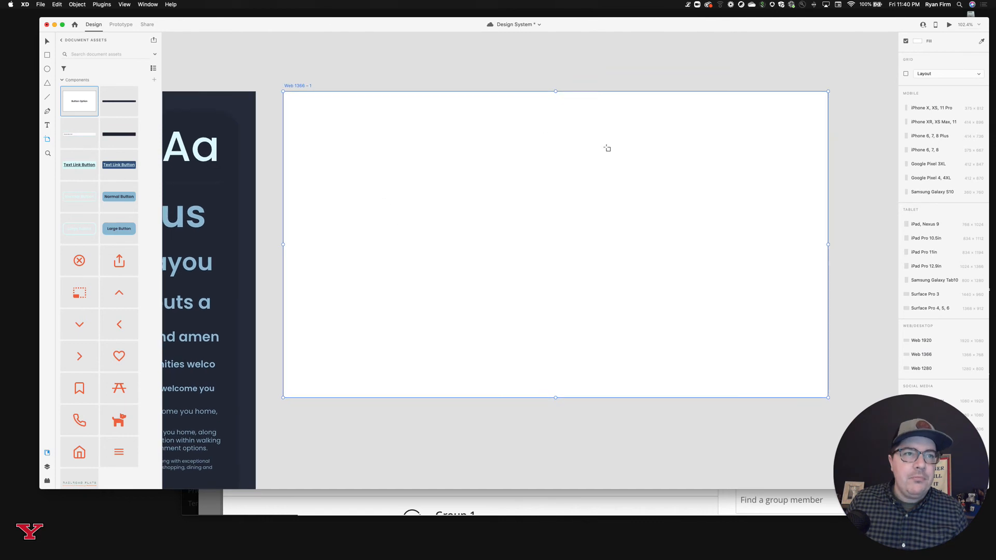
pyautogui.press('super+shift+apostrophe')
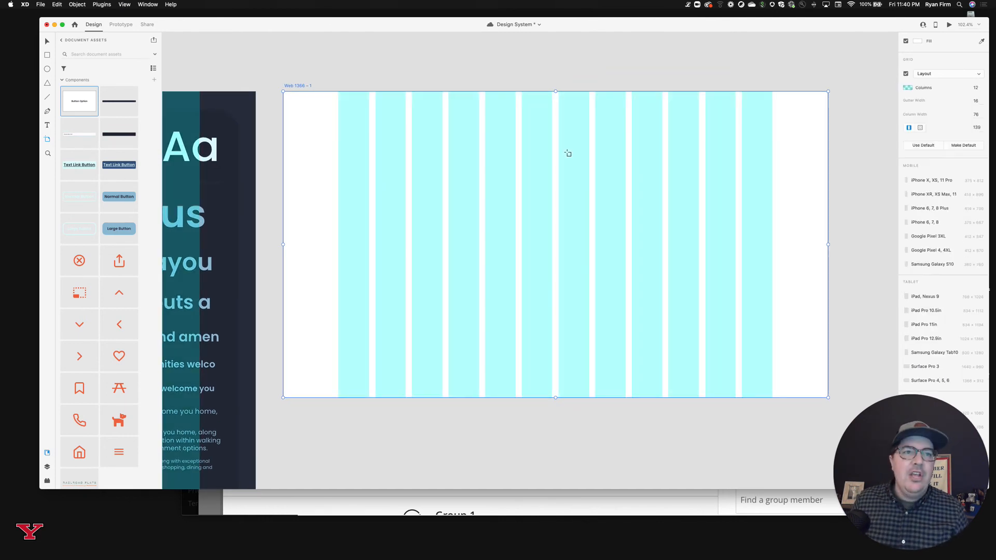
pyautogui.press('v')
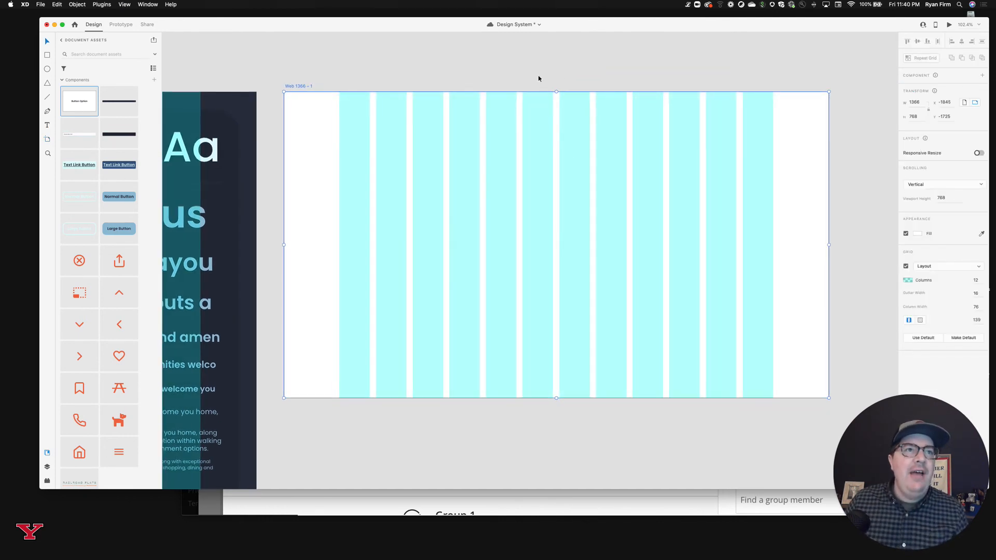
pyautogui.hscroll(-2, 521, 79)
pyautogui.hscroll(5, 207, 108)
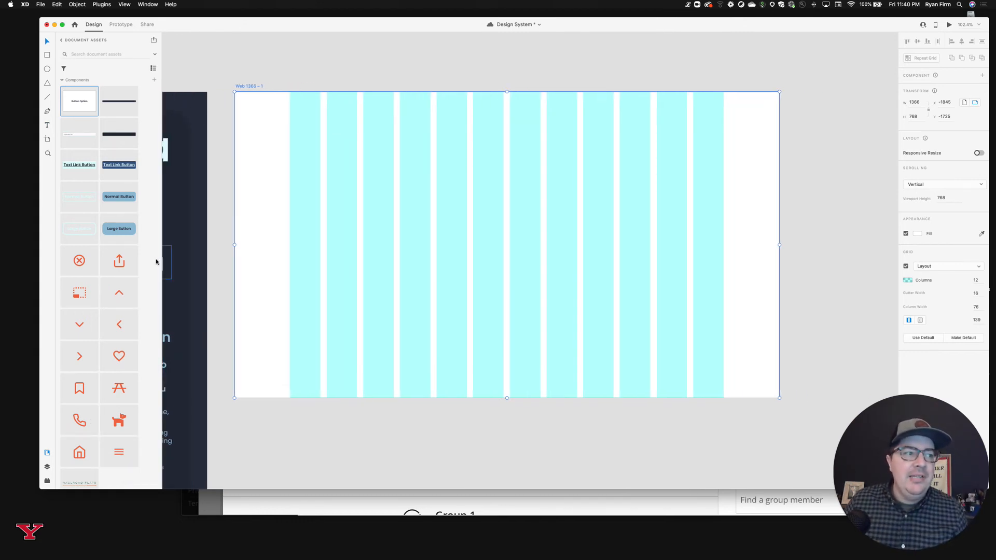
pyautogui.press('super+s')
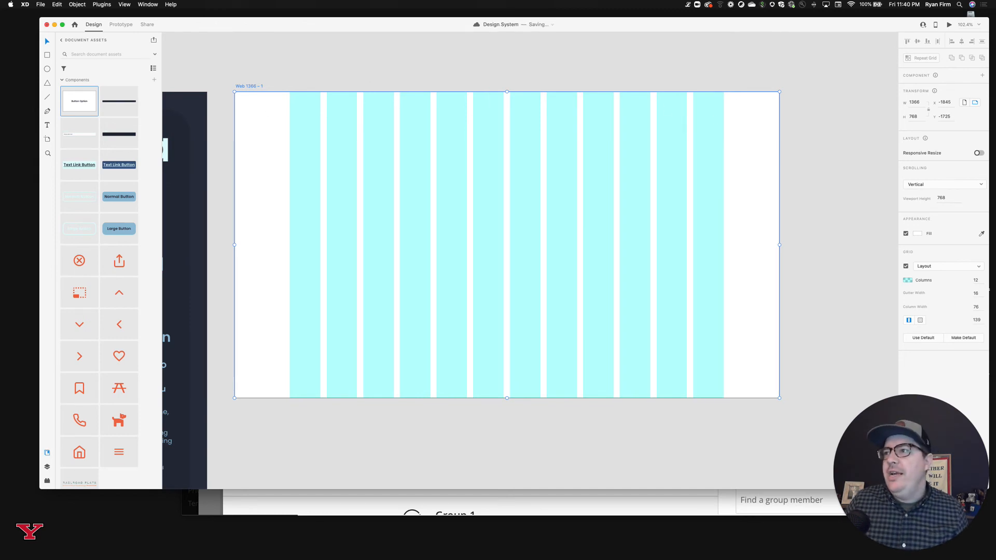
# - Add the wood-clad building photo flush with the Web 1366 artboard's upper-right corner, scaled to about 1028 × 685
pyautogui.moveTo(714, 192); pyautogui.dragTo(638, 199)
pyautogui.moveTo(706, 218); pyautogui.dragTo(404, 128)
pyautogui.moveTo(337, 108); pyautogui.dragTo(571, 196)
pyautogui.moveTo(576, 268); pyautogui.dragTo(447, 188)
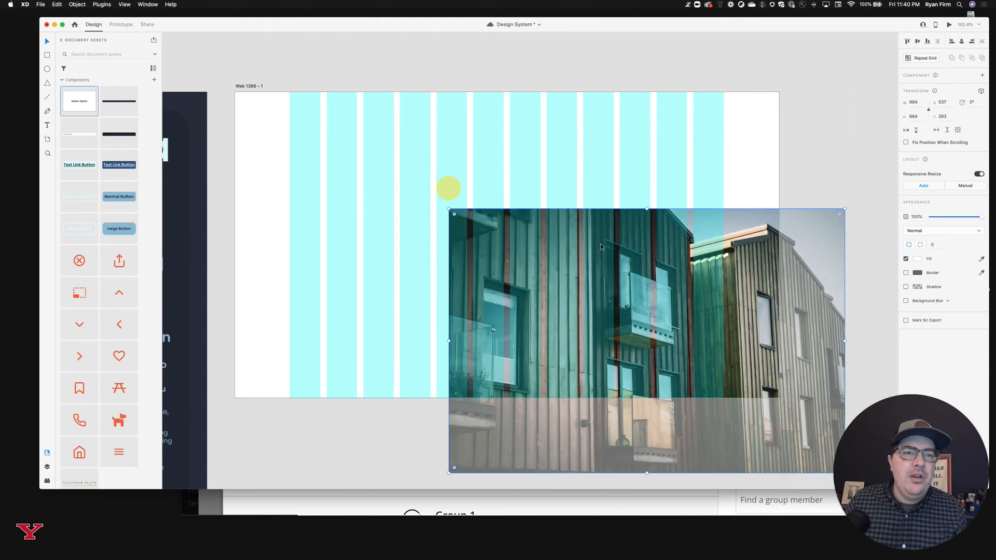
pyautogui.moveTo(611, 246); pyautogui.dragTo(547, 129)
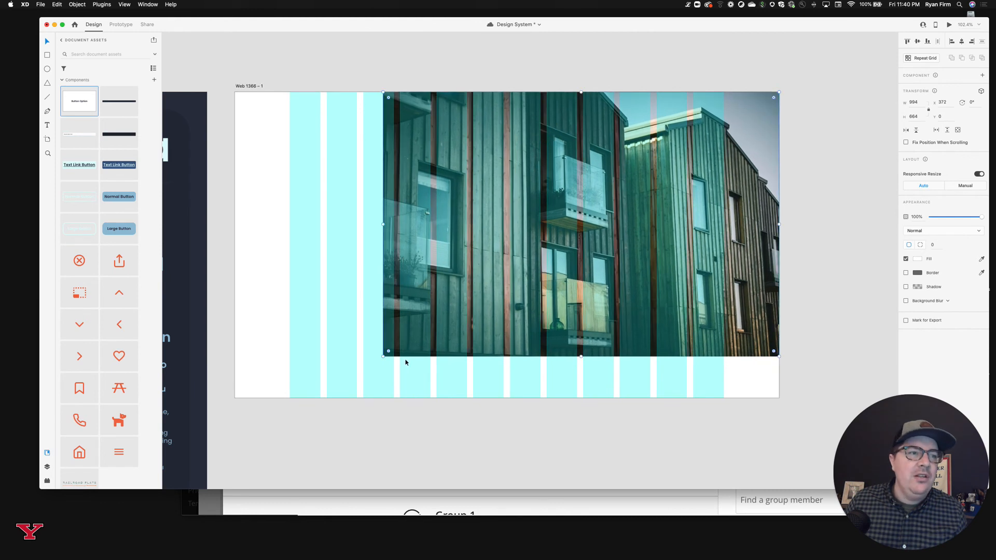
pyautogui.moveTo(385, 359); pyautogui.dragTo(358, 363)
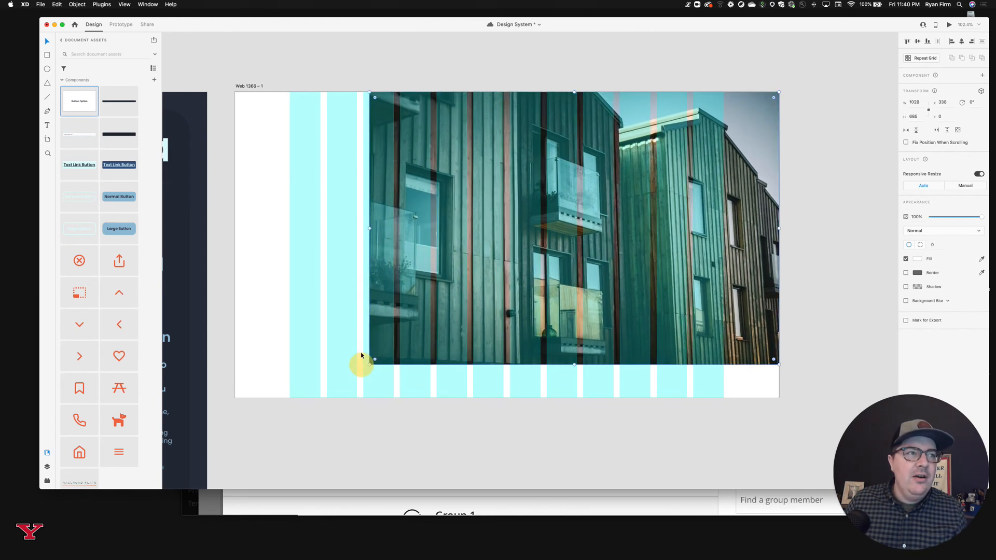
# - Extend the Web 1366 artboard downward to a height of 868 and select the building photo
pyautogui.click(254, 87)
pyautogui.moveTo(507, 398); pyautogui.dragTo(507, 438)
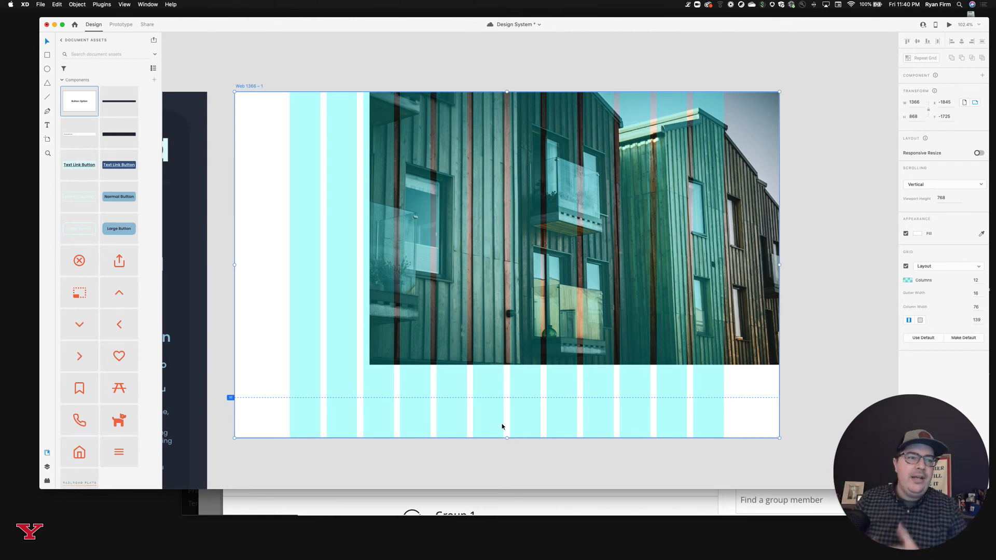
pyautogui.click(489, 279)
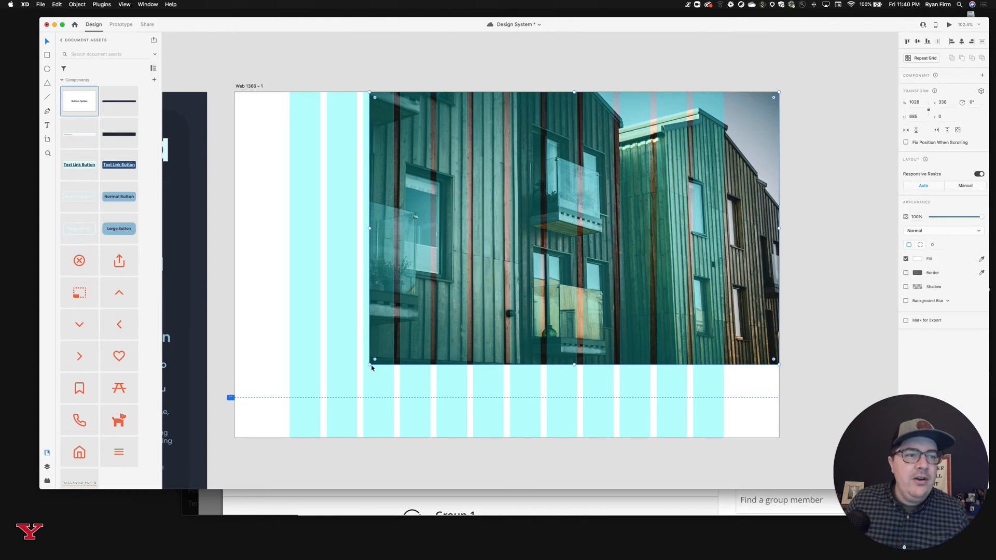
# - Enlarge the building photo to 1043 × 695, keeping it flush with the artboard's upper-right corner, and flip it horizontally
pyautogui.moveTo(369, 364); pyautogui.dragTo(364, 370)
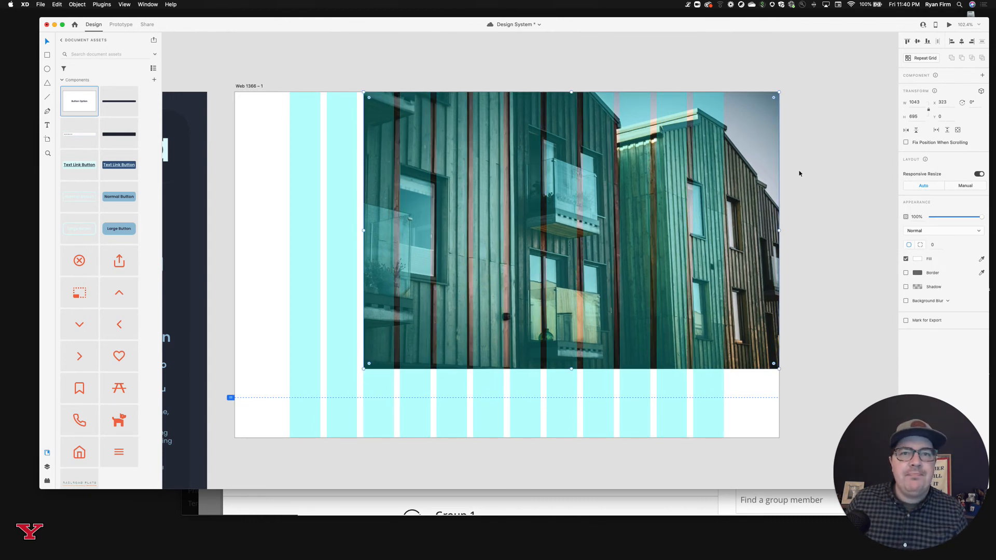
pyautogui.click(905, 130)
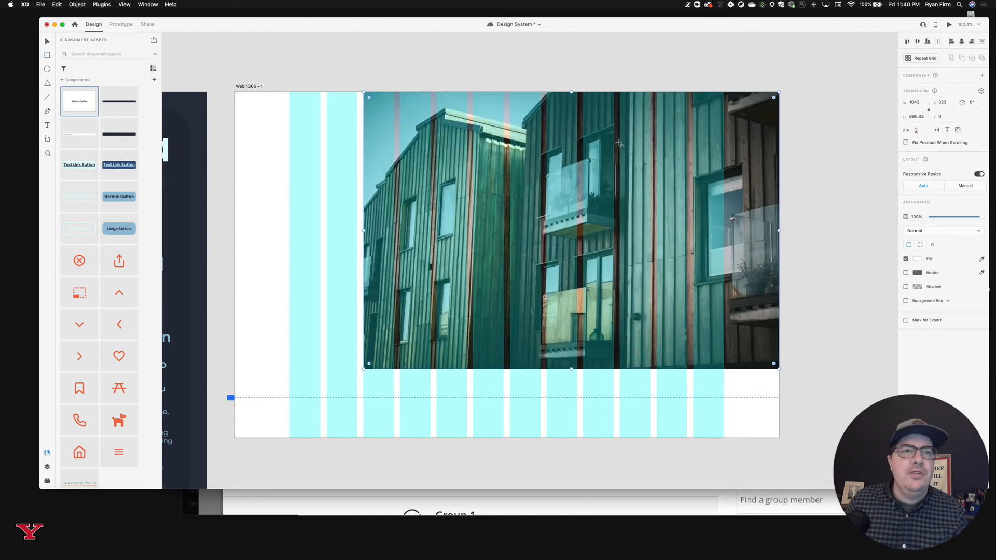
# - Fill the empty area beside the photo with a 323 × 695 borderless rectangle in the saved dark navy color
pyautogui.press('r')
pyautogui.moveTo(235, 92); pyautogui.dragTo(362, 366)
pyautogui.moveTo(365, 369); pyautogui.dragTo(363, 369)
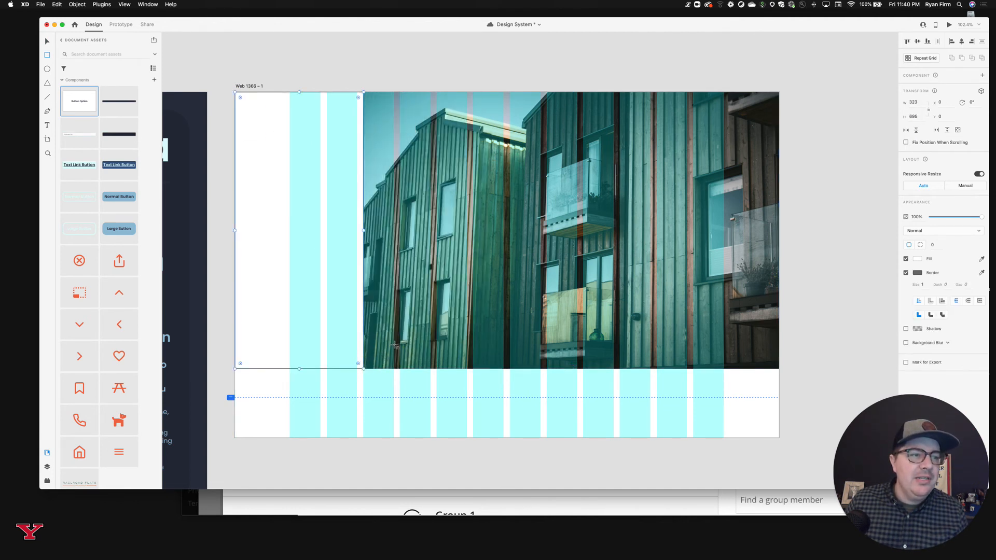
pyautogui.click(907, 273)
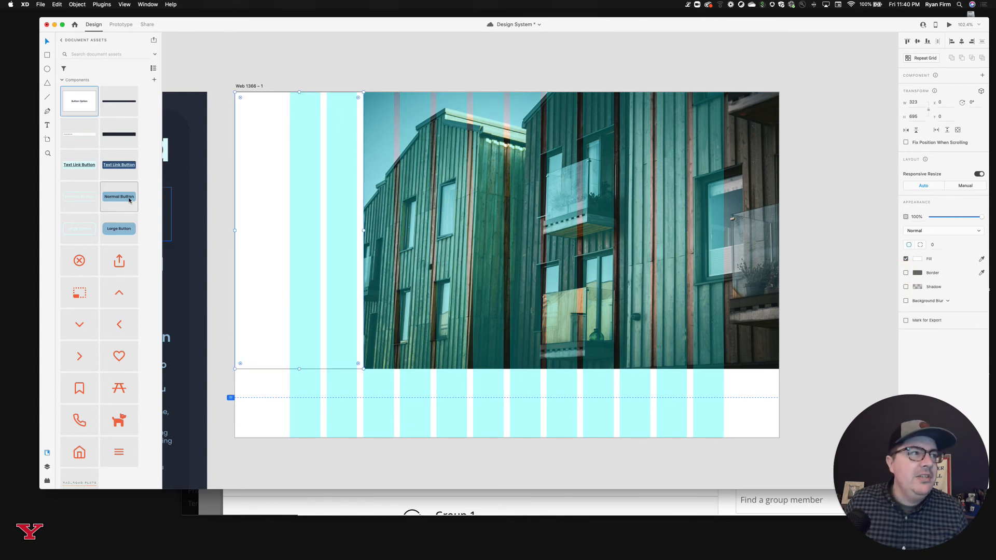
pyautogui.scroll(3, 73, 93)
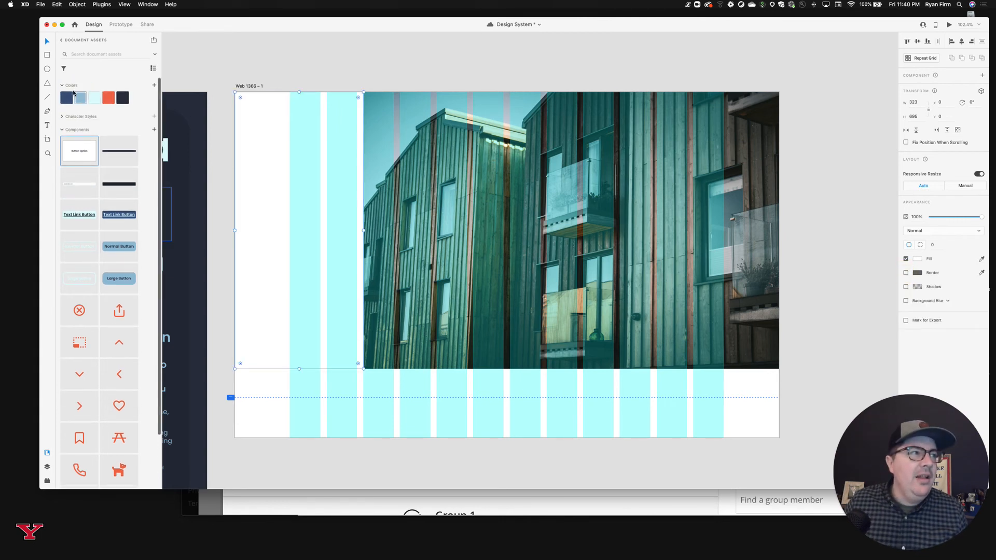
pyautogui.click(62, 116)
pyautogui.click(123, 98)
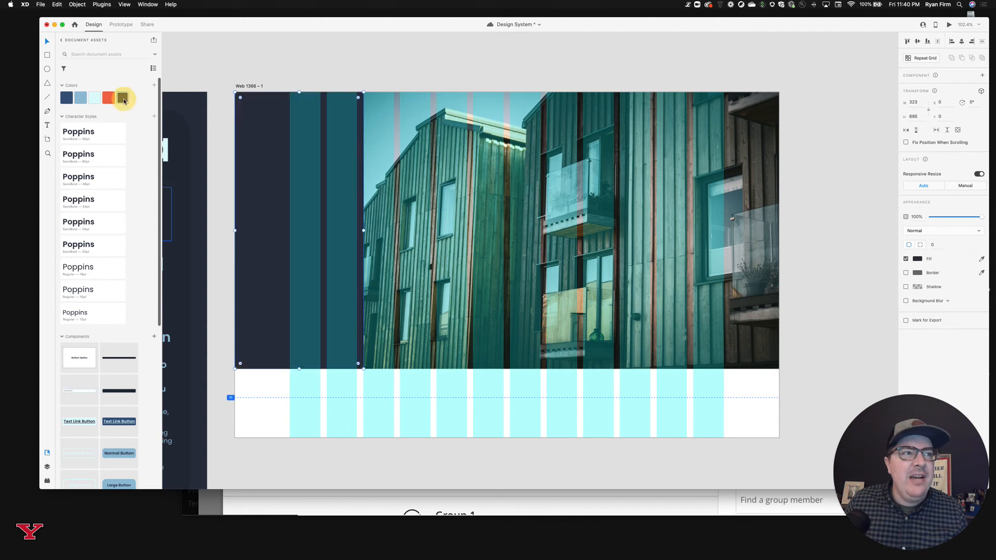
# - Duplicate the navy rectangle onto the photo at x 323, widen the copy to 688, and switch its fill to Linear Gradient
pyautogui.moveTo(330, 146); pyautogui.dragTo(411, 156)
pyautogui.moveTo(493, 231); pyautogui.dragTo(638, 232)
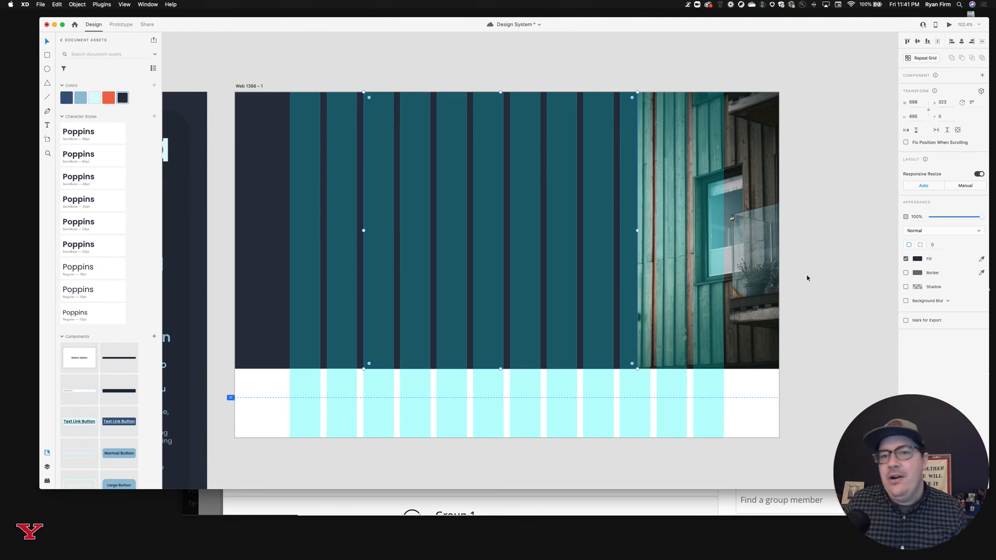
pyautogui.click(917, 259)
pyautogui.click(834, 212)
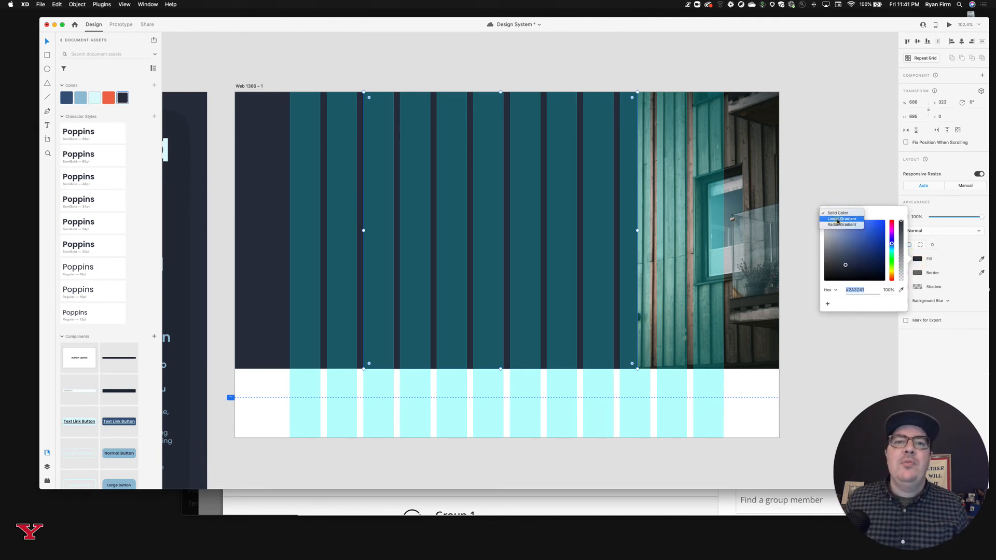
pyautogui.click(837, 222)
# - Run the overlay's gradient horizontally from the saved dark navy at its left edge to transparent at its right edge
pyautogui.moveTo(500, 94); pyautogui.dragTo(638, 214)
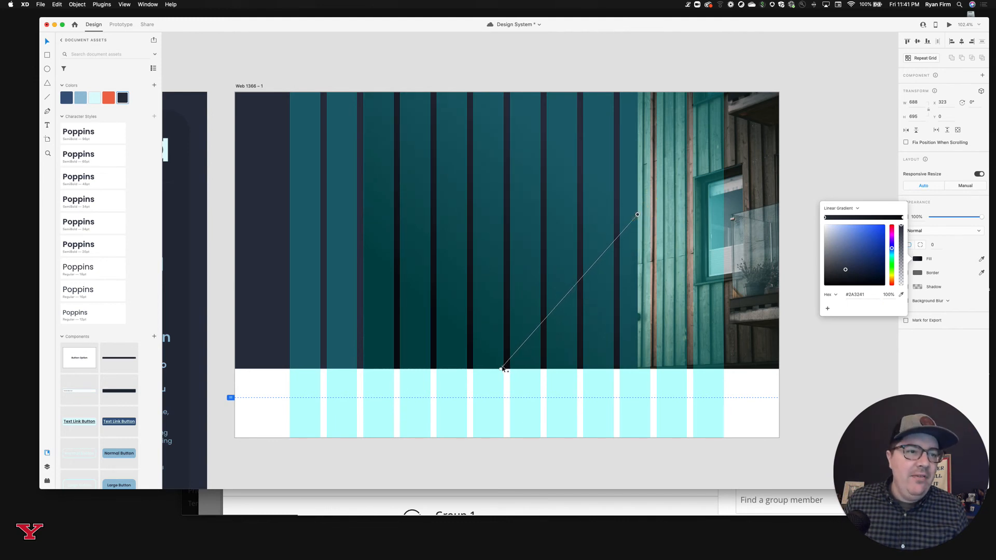
pyautogui.moveTo(502, 369); pyautogui.dragTo(363, 214)
pyautogui.click(363, 214)
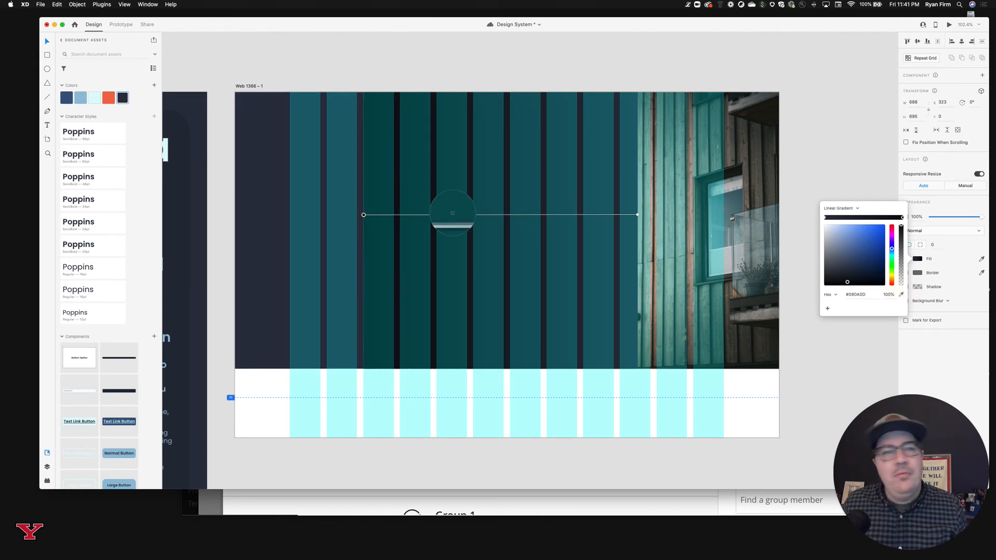
pyautogui.click(123, 97)
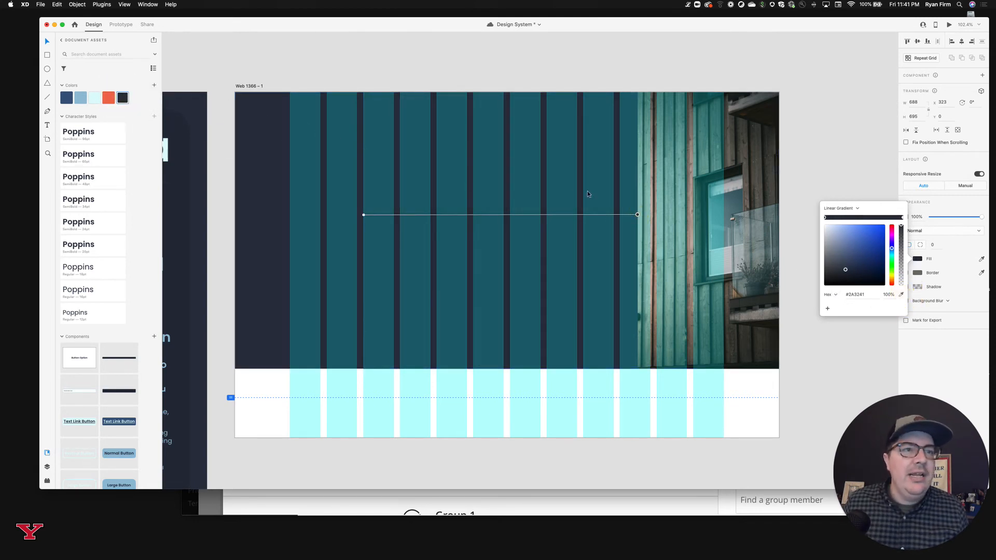
pyautogui.moveTo(900, 255); pyautogui.dragTo(904, 284)
pyautogui.click(588, 69)
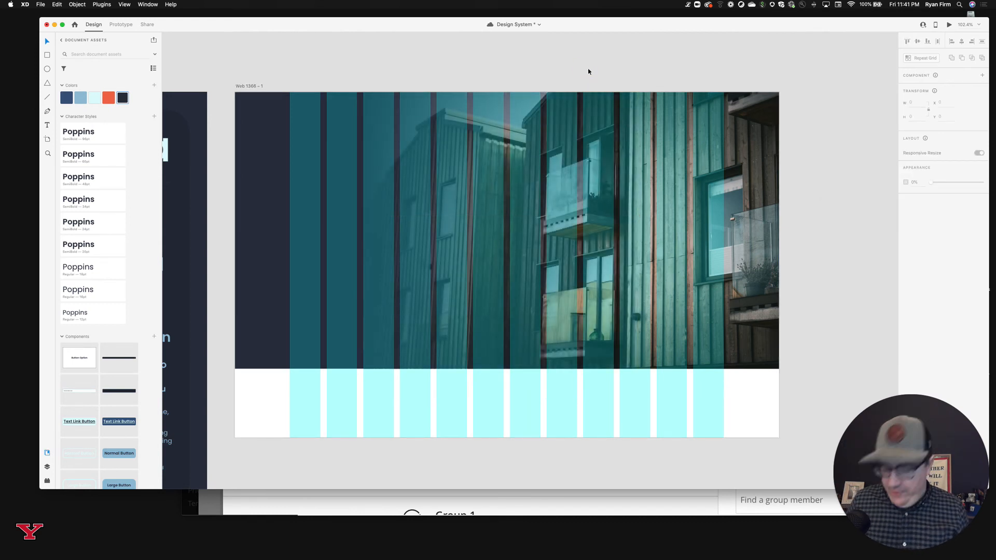
# - Hide the column layout grid and nudge the gradient overlay slightly left to close the seam with the navy rectangle
pyautogui.press('shift+super+apostrophe')
pyautogui.click(399, 137)
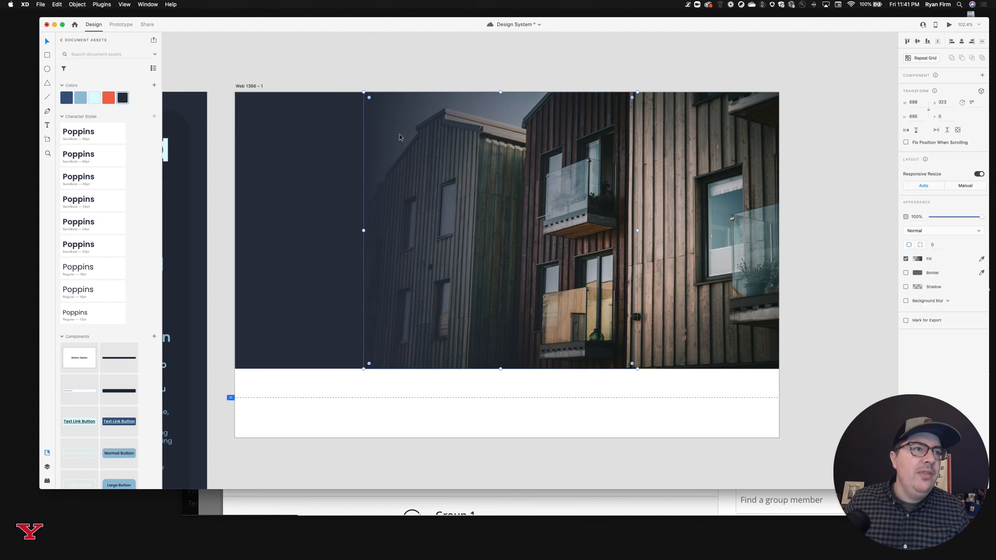
pyautogui.press('Left')
pyautogui.click(438, 64)
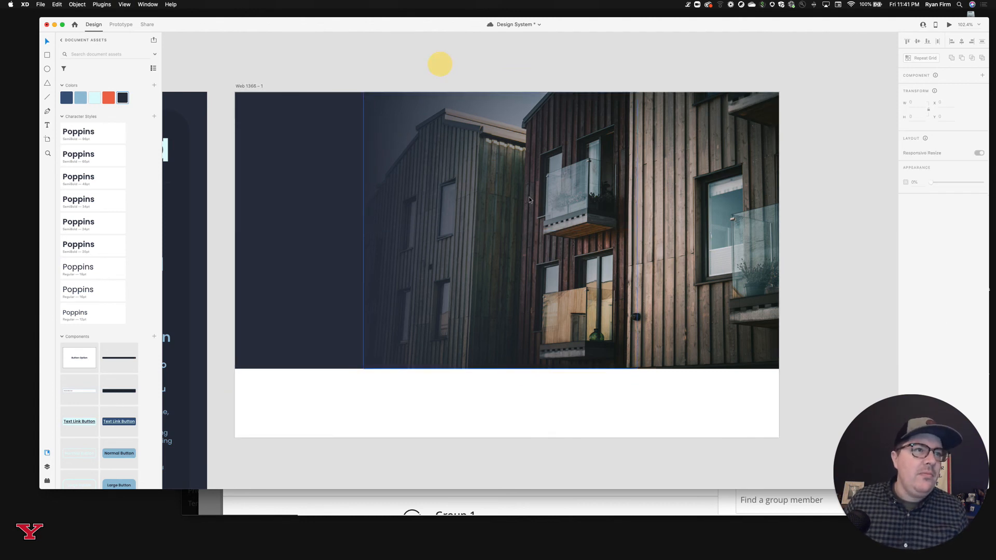
# - Widen the gradient overlay farther across the photo and group it with the photo and the navy rectangle
pyautogui.click(528, 197)
pyautogui.moveTo(637, 230); pyautogui.dragTo(744, 232)
pyautogui.click(606, 76)
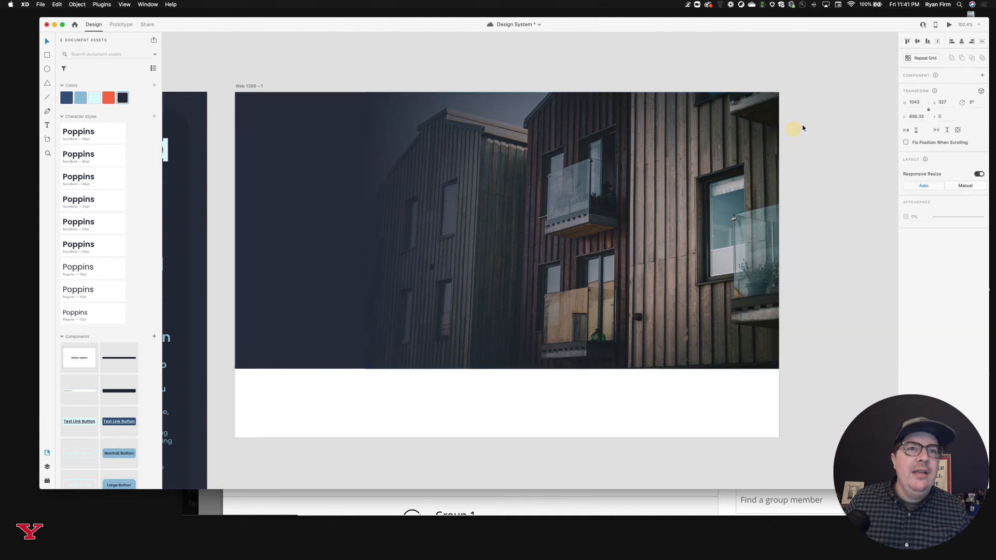
pyautogui.moveTo(805, 126); pyautogui.dragTo(321, 295)
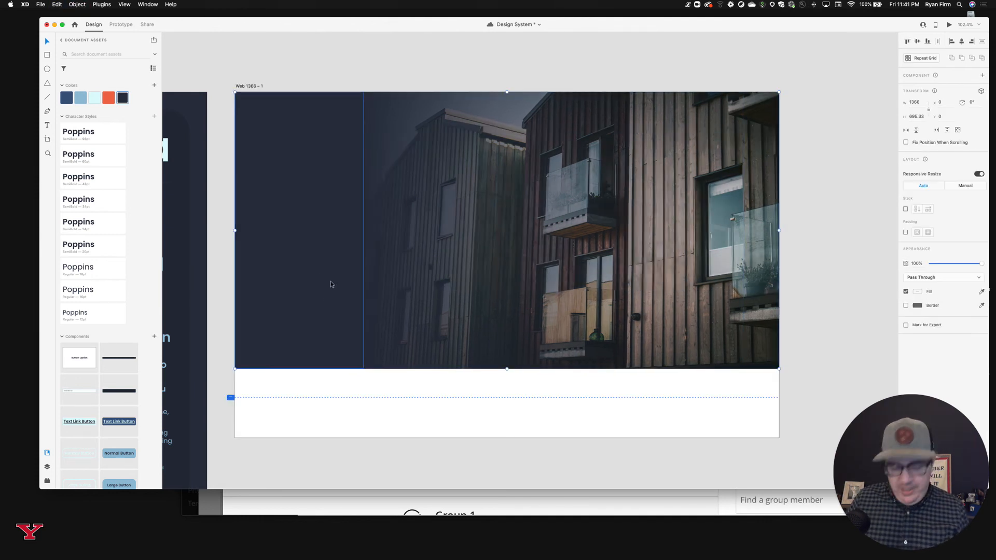
pyautogui.click(453, 78)
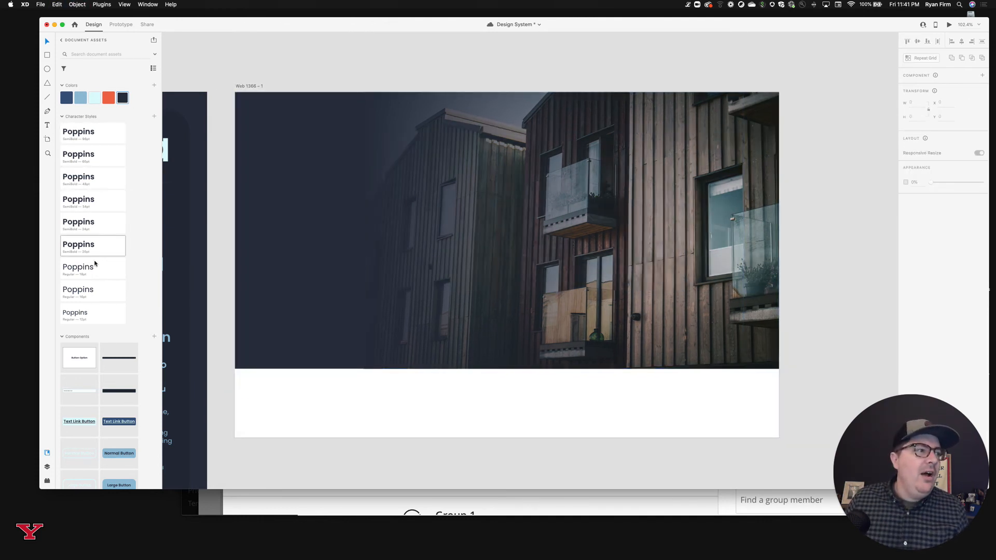
# - Delete the button option component from the document's saved components
pyautogui.scroll(-3, 104, 265)
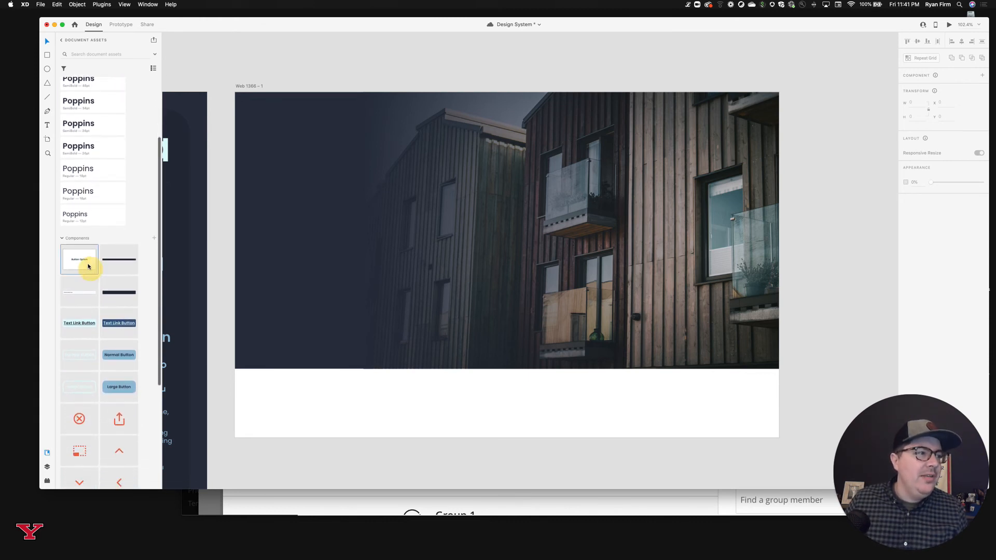
pyautogui.rightClick(89, 267)
pyautogui.click(110, 280)
# - Place the saved Railroad Flats of Chattanooga logo component horizontally centered near the top of the hero image
pyautogui.scroll(-4, 109, 272)
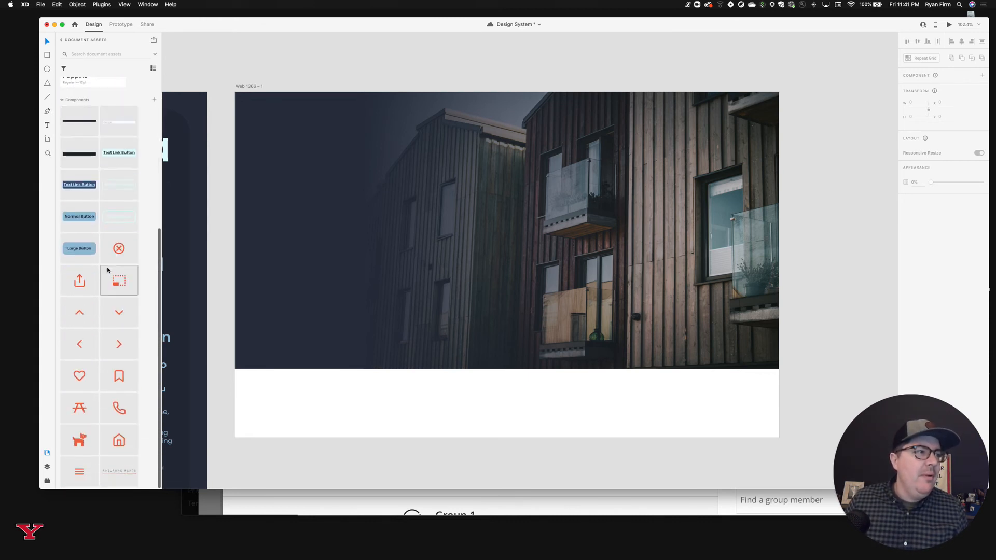
pyautogui.moveTo(119, 471); pyautogui.dragTo(456, 173)
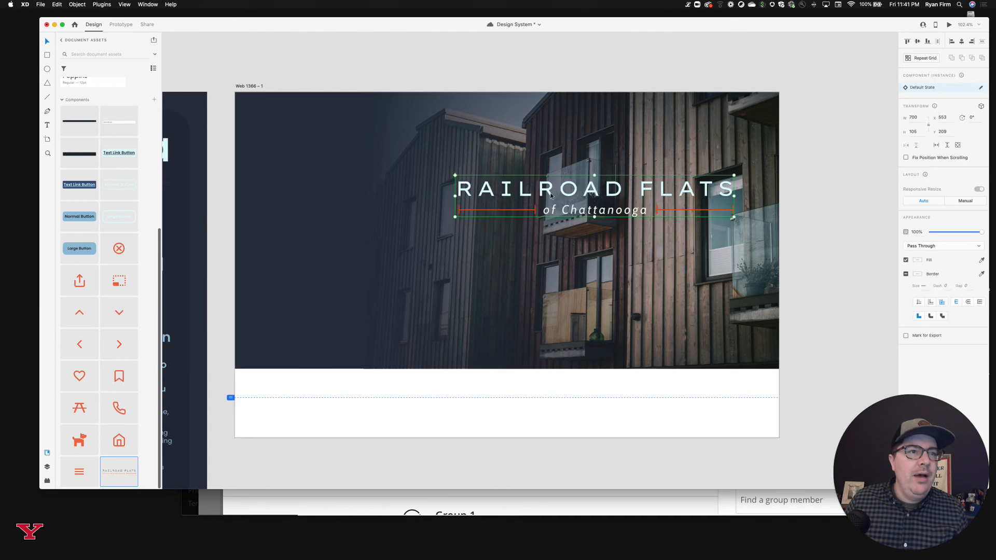
pyautogui.moveTo(548, 186); pyautogui.dragTo(457, 128)
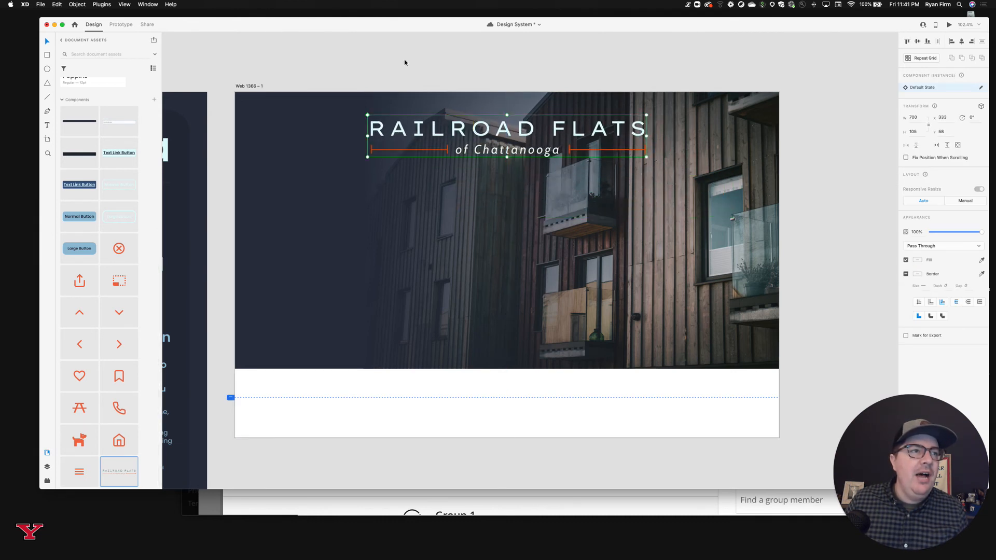
pyautogui.click(405, 61)
# - Try to shrink the Railroad Flats logo from its corner and undo the change
pyautogui.click(620, 133)
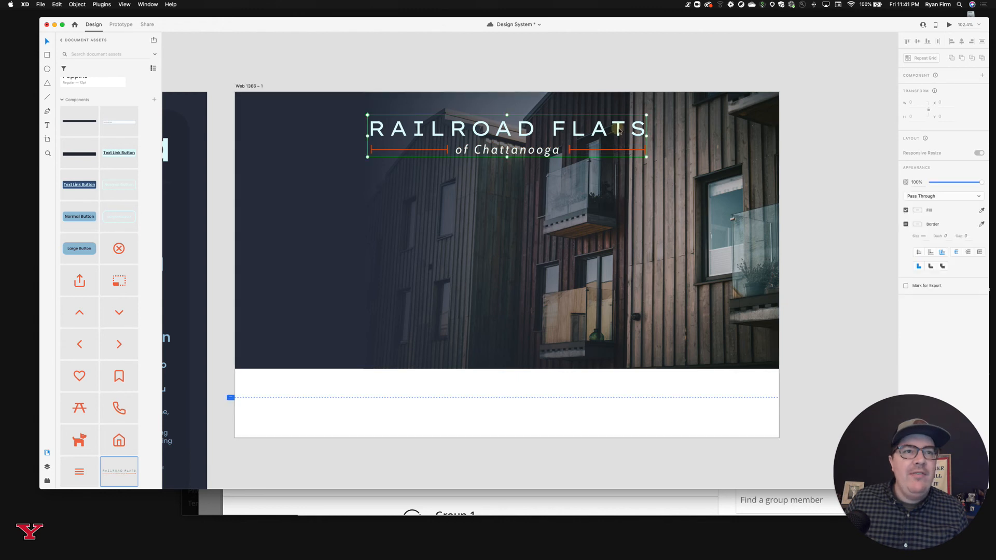
pyautogui.moveTo(650, 117); pyautogui.dragTo(636, 123)
pyautogui.press('super+z')
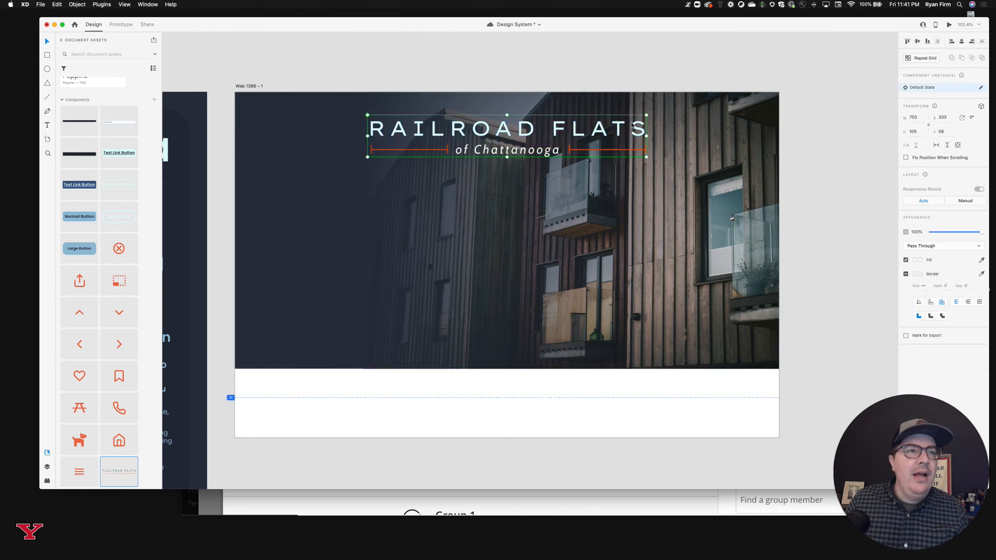
pyautogui.click(507, 76)
# - Place the saved hamburger icon component in the hero's upper-left area and add the text "Menu" beside it
pyautogui.moveTo(79, 471); pyautogui.dragTo(270, 137)
pyautogui.press('t')
pyautogui.click(292, 137)
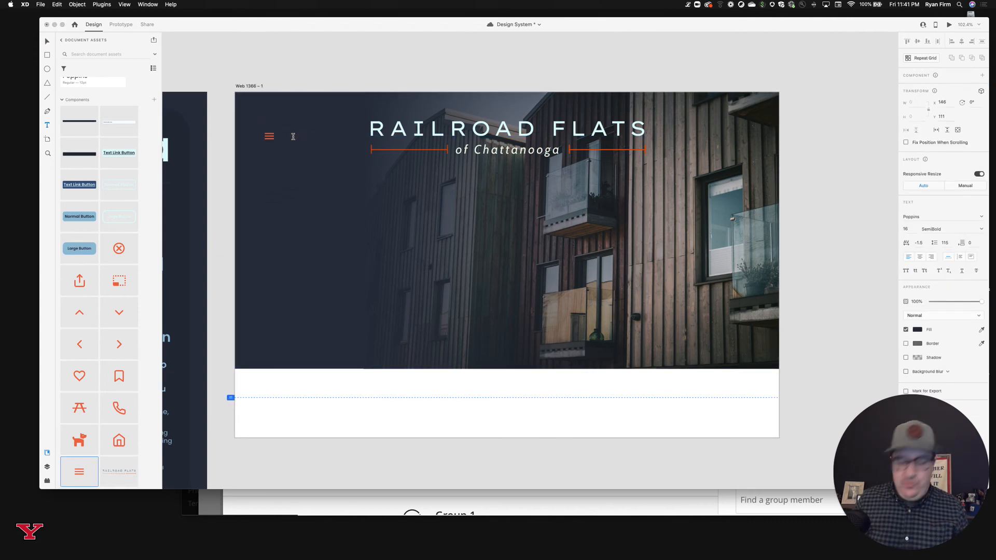
pyautogui.click(319, 70)
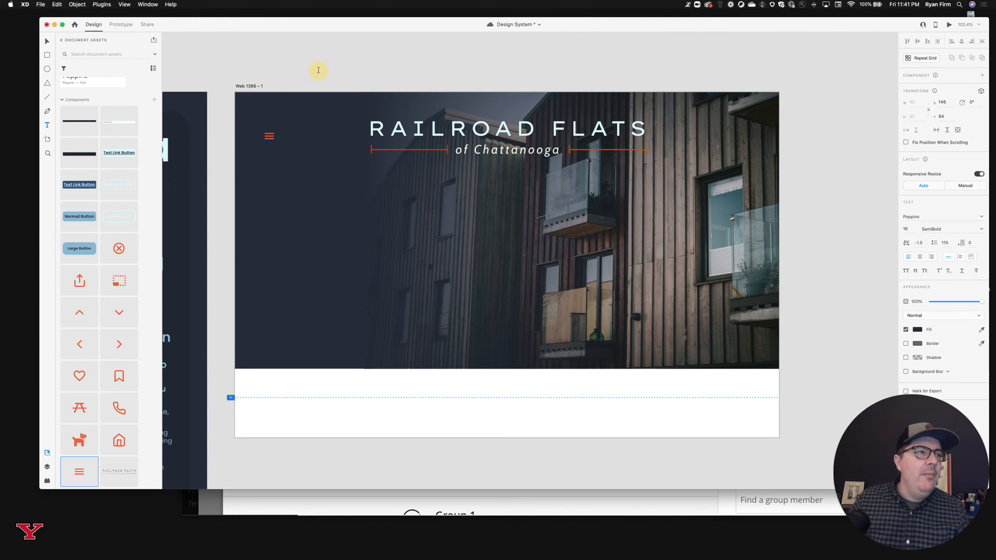
pyautogui.press('Escape')
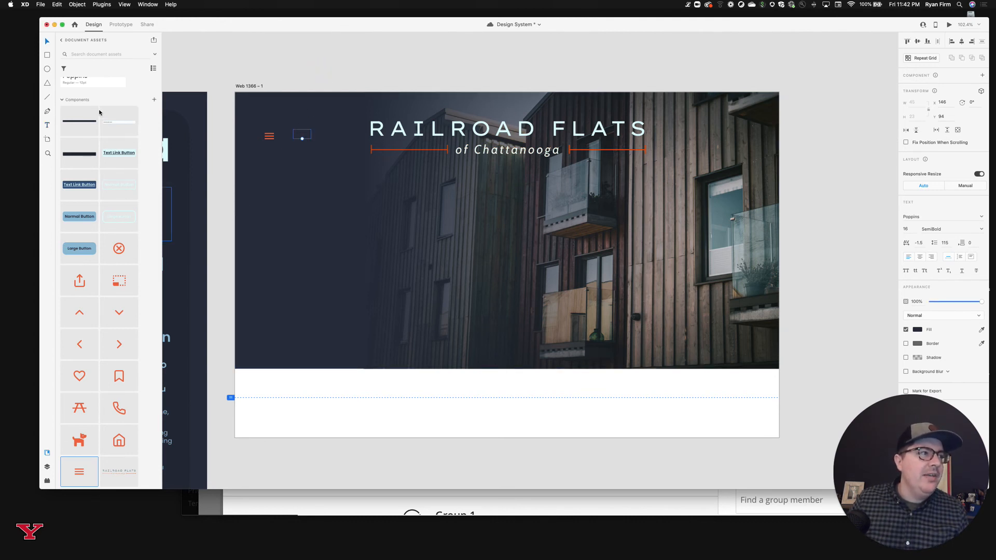
# - Apply the saved Poppins SemiBold 20 pt character style and the light blue color to the Menu text
pyautogui.scroll(5, 100, 112)
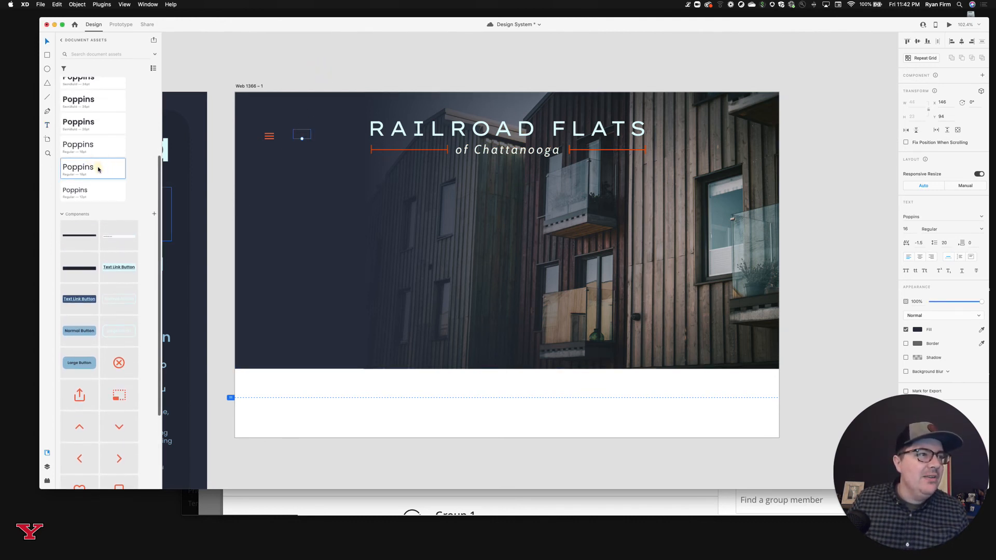
pyautogui.click(98, 146)
pyautogui.click(99, 130)
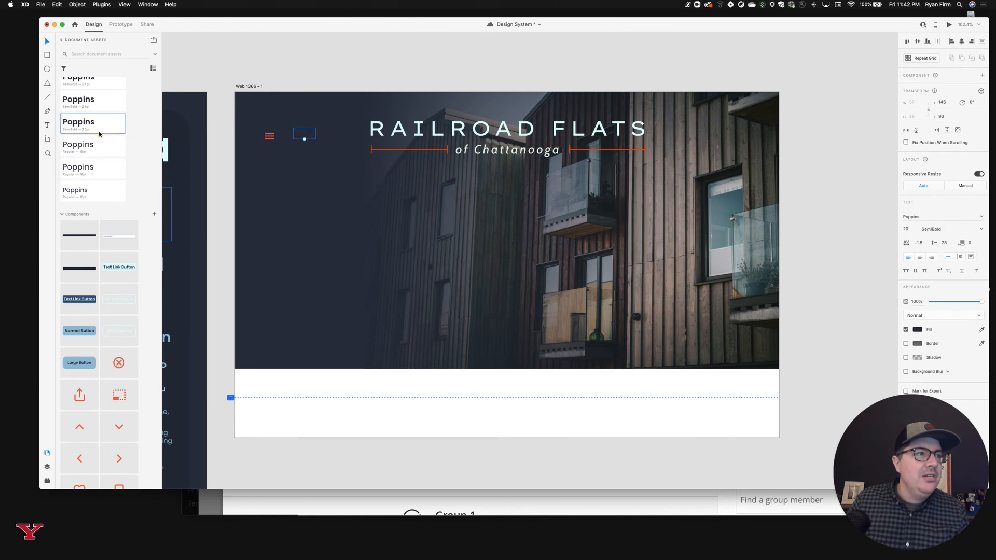
pyautogui.scroll(4, 92, 141)
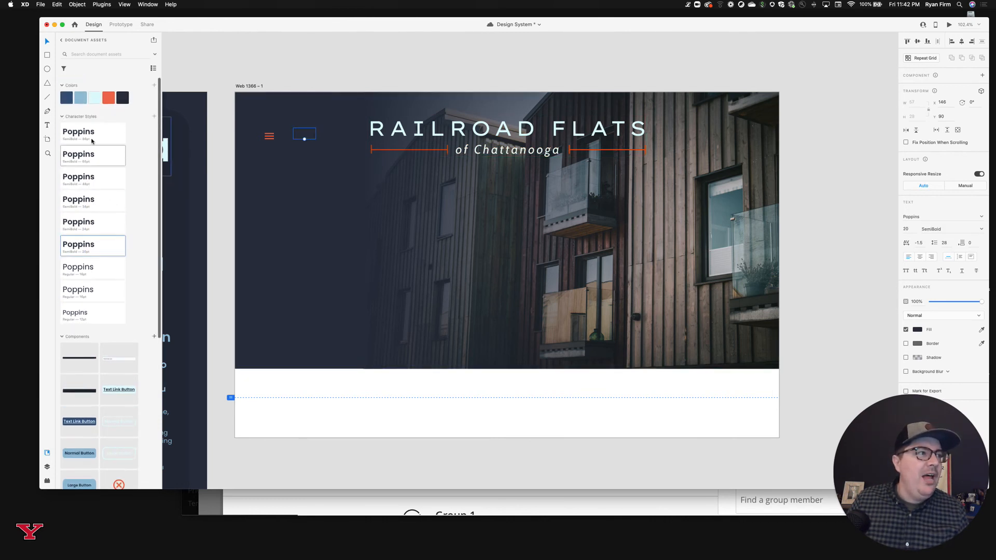
pyautogui.click(98, 100)
pyautogui.click(80, 98)
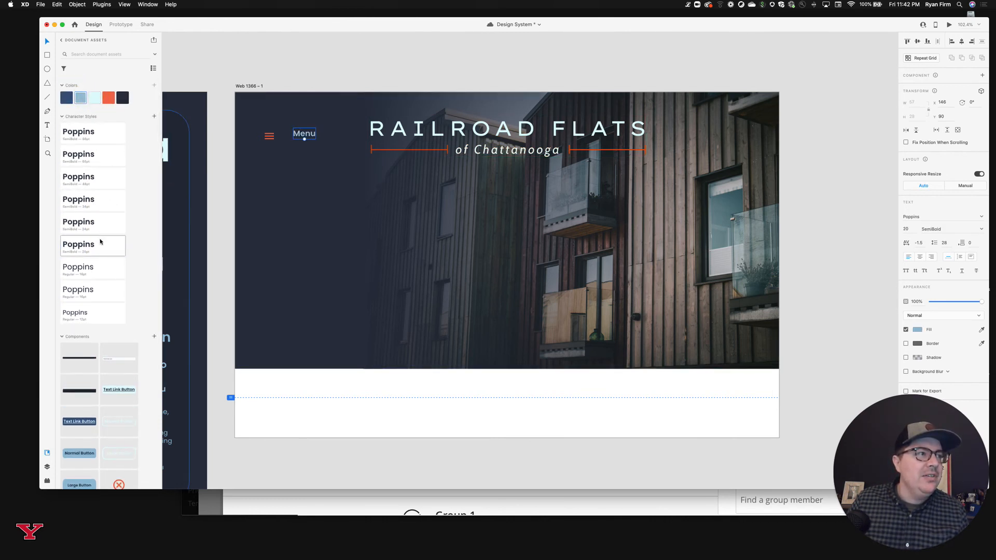
# - Restyle the Menu text with the saved Poppins Regular 16 pt character style and the pale mint color
pyautogui.click(98, 266)
pyautogui.click(98, 289)
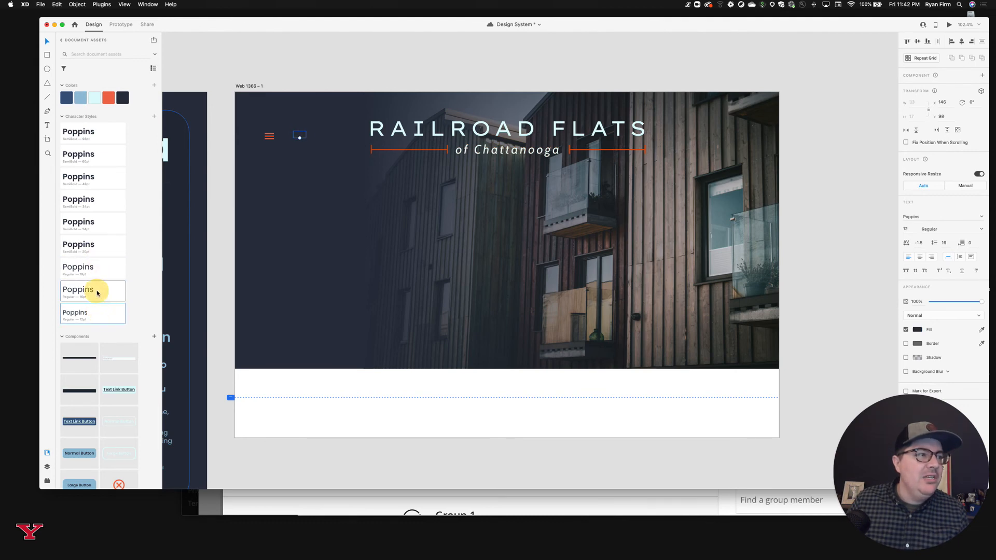
pyautogui.scroll(-2, 274, 138)
pyautogui.scroll(10, 275, 138)
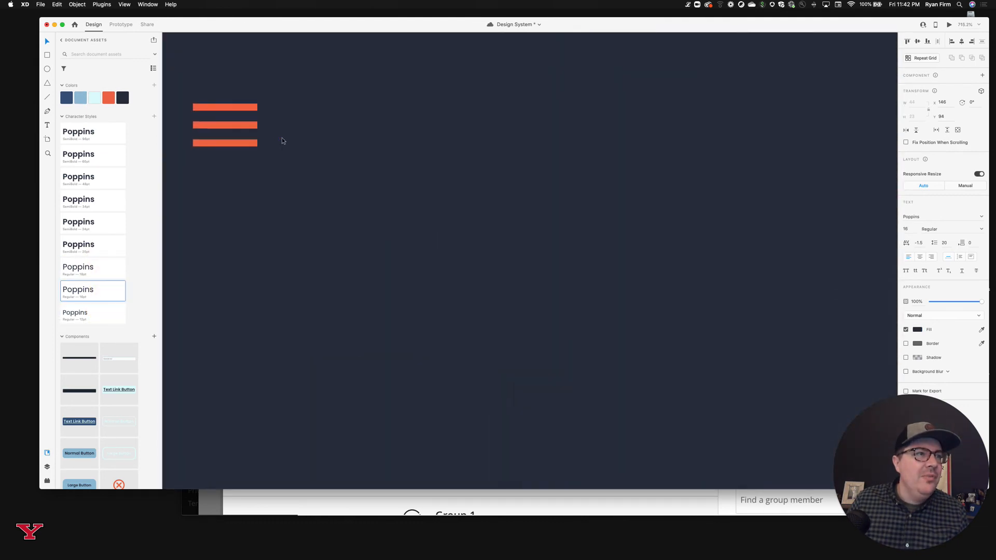
pyautogui.scroll(-1, 314, 139)
pyautogui.scroll(1, 407, 137)
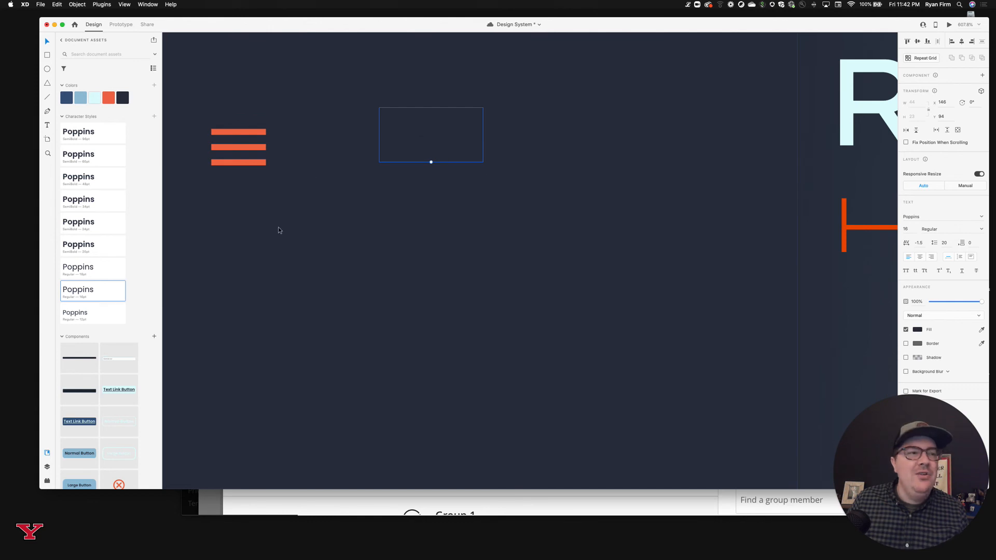
pyautogui.click(80, 98)
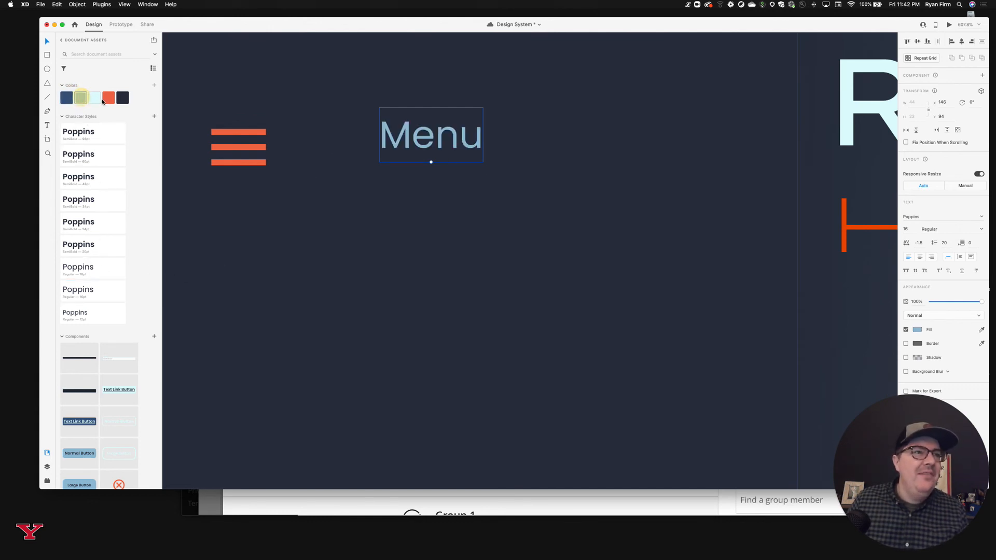
pyautogui.click(96, 100)
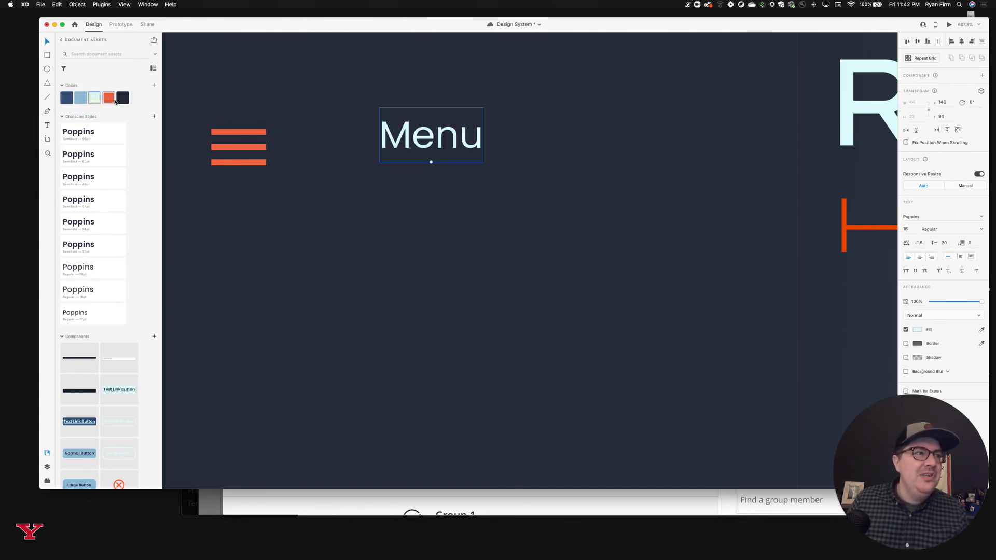
# - Restyle the Menu text with the saved Poppins SemiBold 20 pt character style and the orange color
pyautogui.click(95, 246)
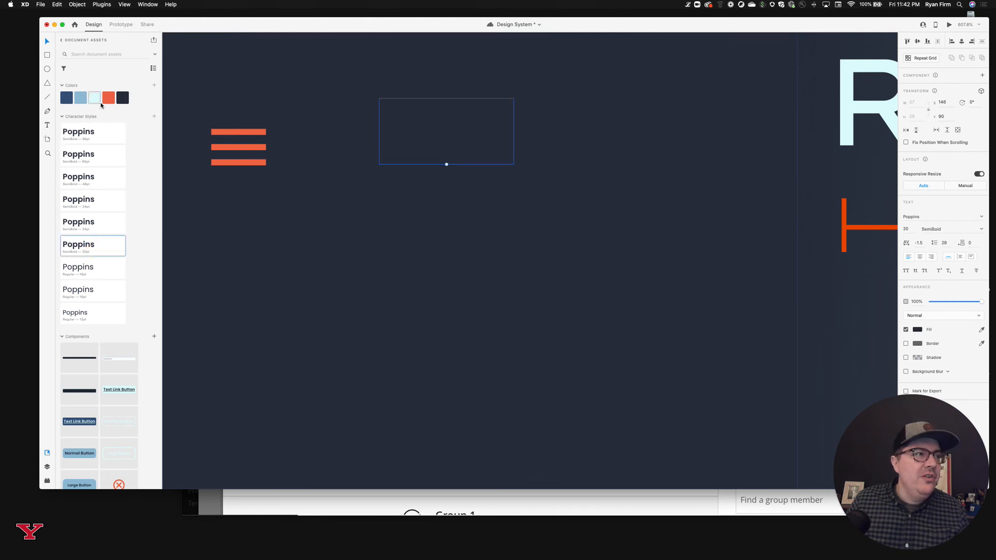
pyautogui.click(109, 98)
# - Move the Menu text close beside the hamburger icon, vertically centered on it, and group the two
pyautogui.moveTo(420, 140); pyautogui.dragTo(335, 156)
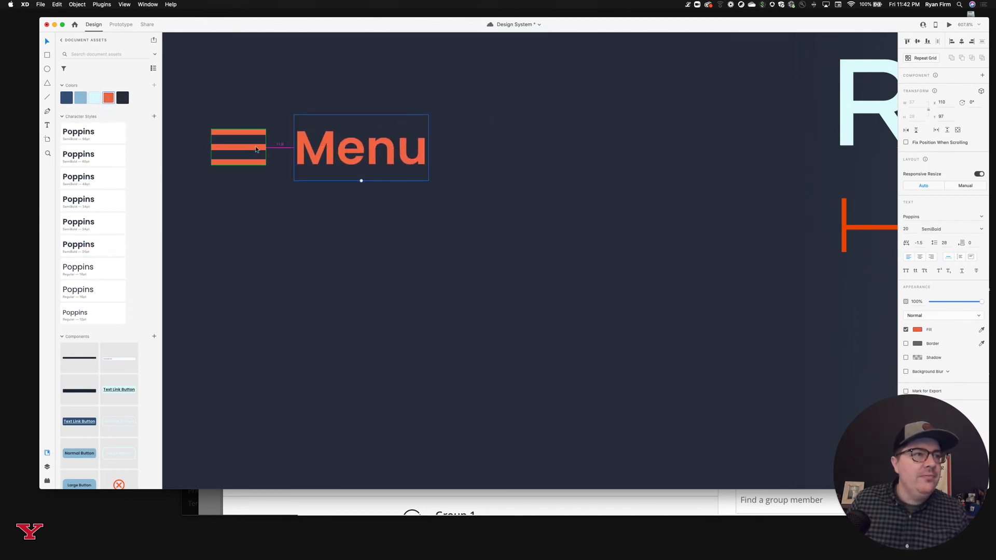
pyautogui.press('Left')
pyautogui.keyDown('shift'); pyautogui.click(256, 149); pyautogui.keyUp('shift')
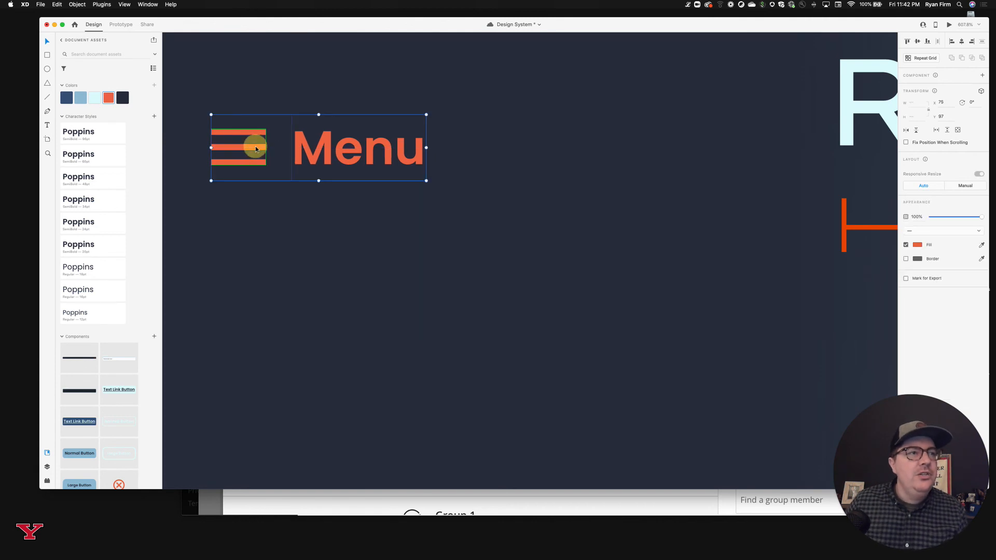
pyautogui.press('super+g')
# - Look over the hero header layout and browse the saved components for a suitable next element
pyautogui.scroll(-3, 275, 154)
pyautogui.scroll(-3, 276, 156)
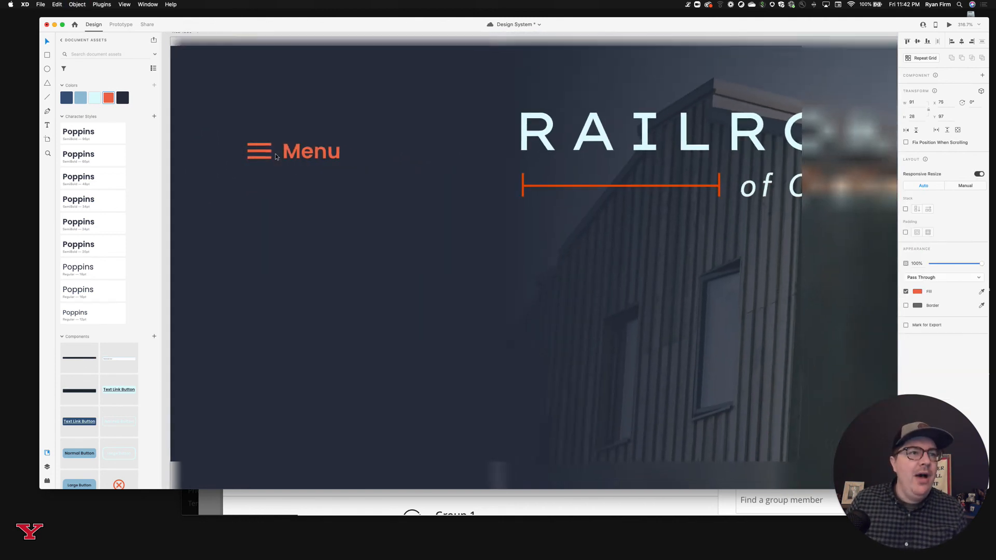
pyautogui.scroll(-1, 95, 388)
pyautogui.scroll(-5, 95, 388)
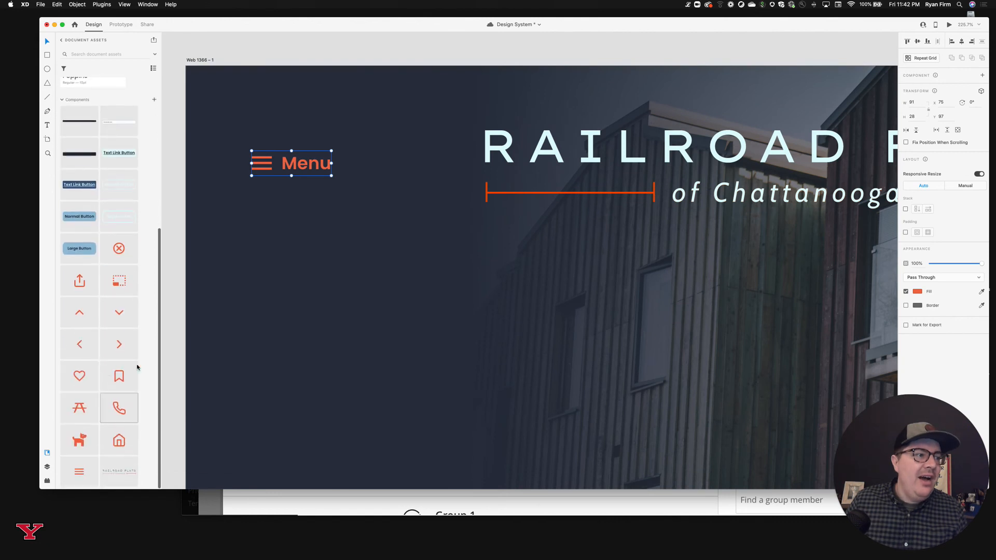
pyautogui.scroll(-4, 259, 240)
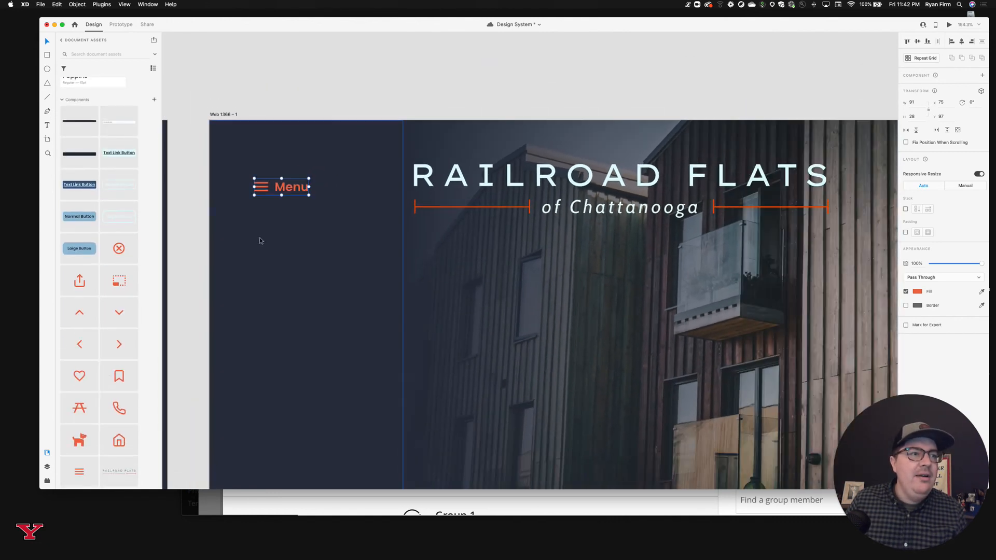
pyautogui.scroll(5, 94, 207)
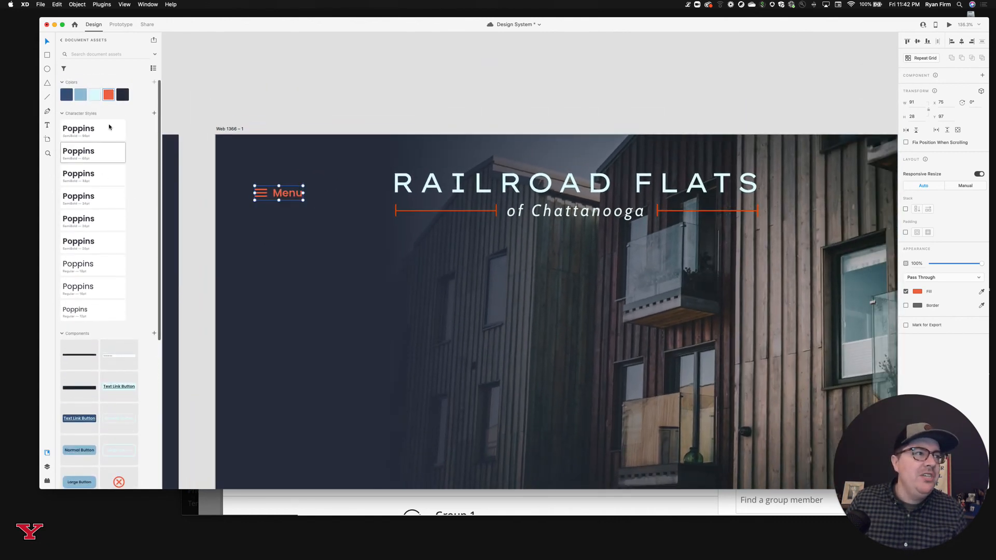
pyautogui.hscroll(3, 289, 227)
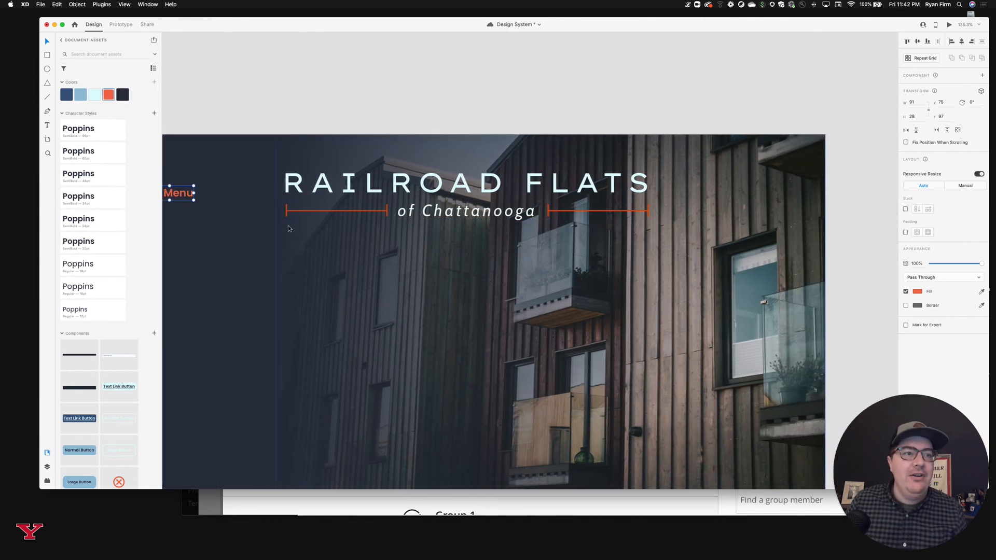
pyautogui.scroll(-3, 288, 227)
pyautogui.hscroll(-2, 280, 227)
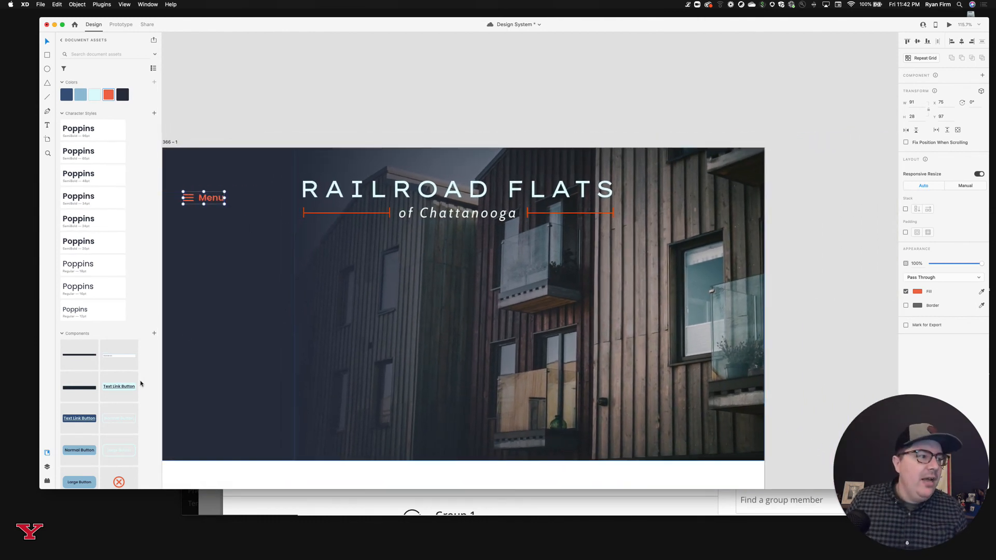
# - Place the saved Large Button component in the hero's upper-right area and change its label to "Apply Now"
pyautogui.scroll(-2, 140, 382)
pyautogui.hscroll(-1, 639, 198)
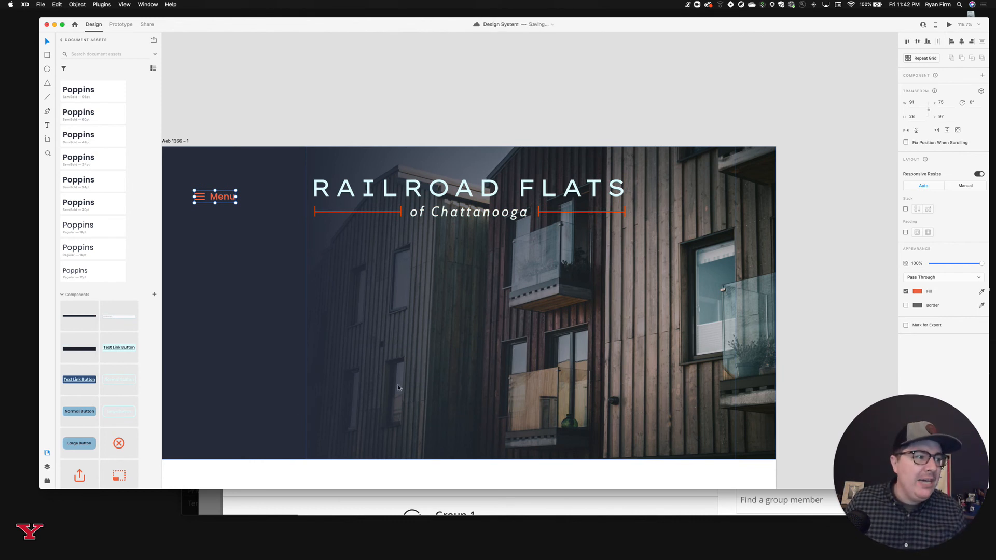
pyautogui.moveTo(78, 443); pyautogui.dragTo(717, 198)
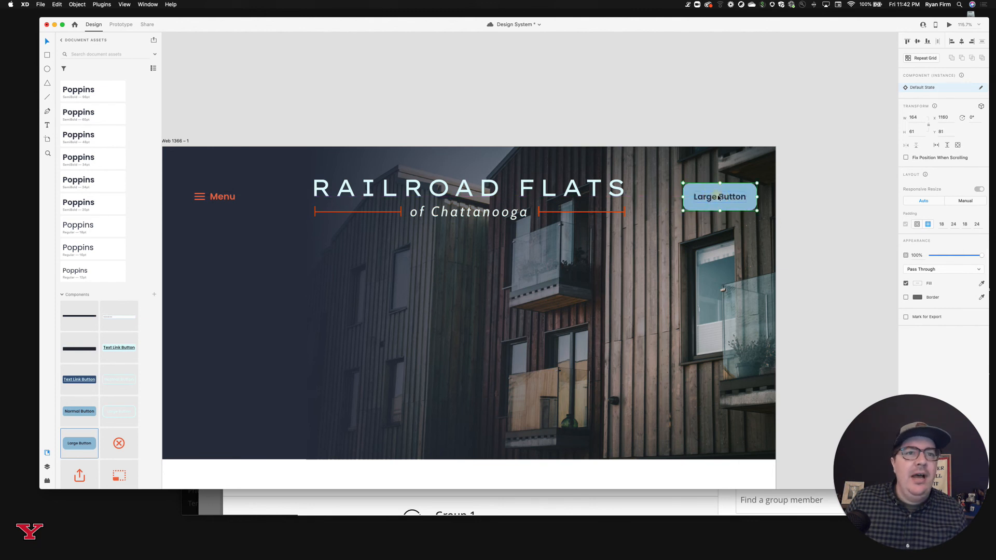
pyautogui.doubleClick(718, 198)
pyautogui.write('Apply Now')
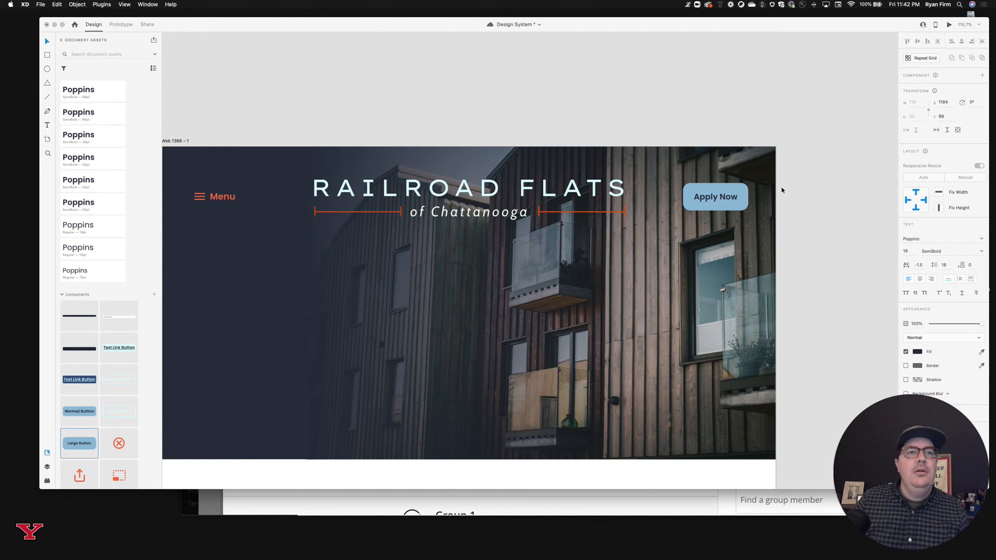
pyautogui.click(770, 100)
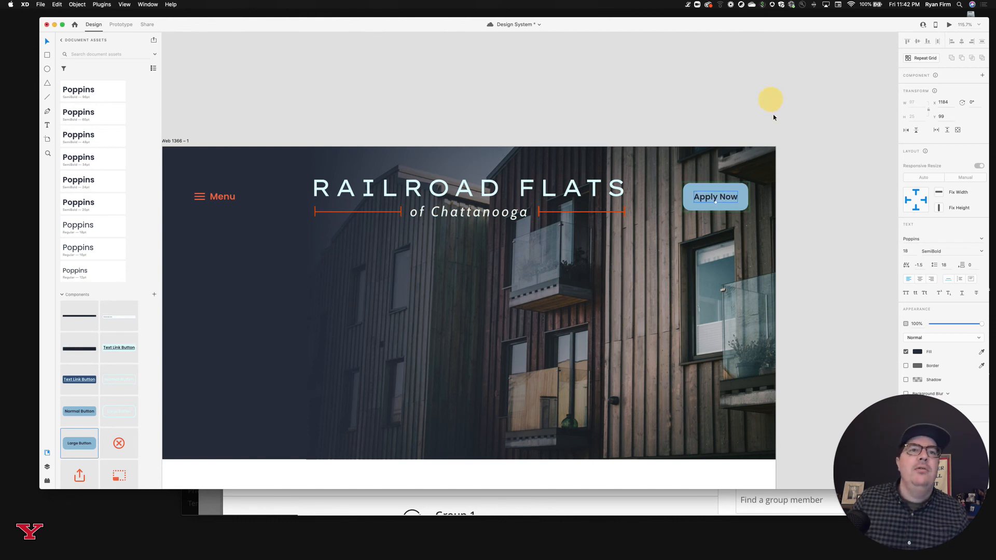
# - Show the layout grid and shift the Apply Now button and the Menu group outward toward the hero's side edges
pyautogui.click(802, 193)
pyautogui.click(714, 202)
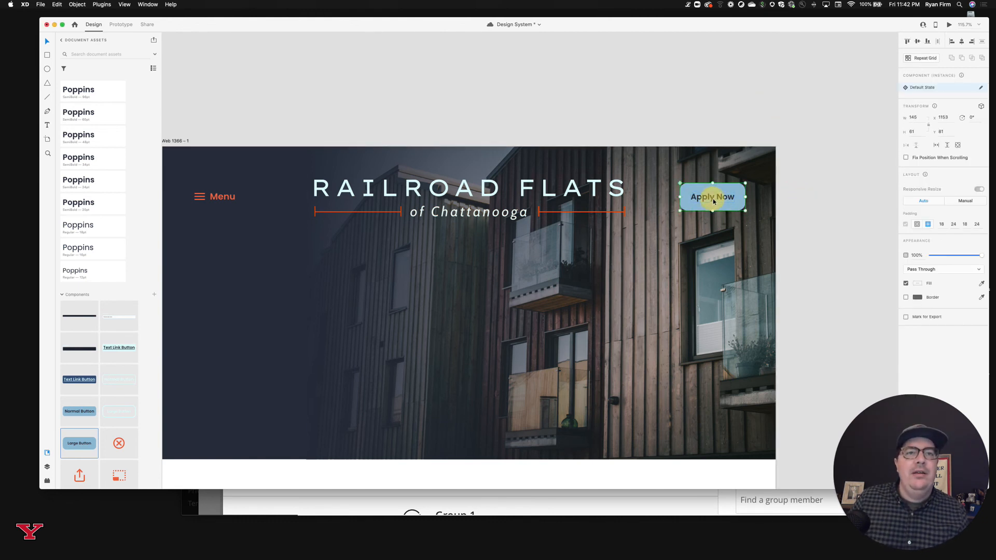
pyautogui.press('super+shift+apostrophe')
pyautogui.scroll(-1, 713, 198)
pyautogui.hscroll(-1, 713, 198)
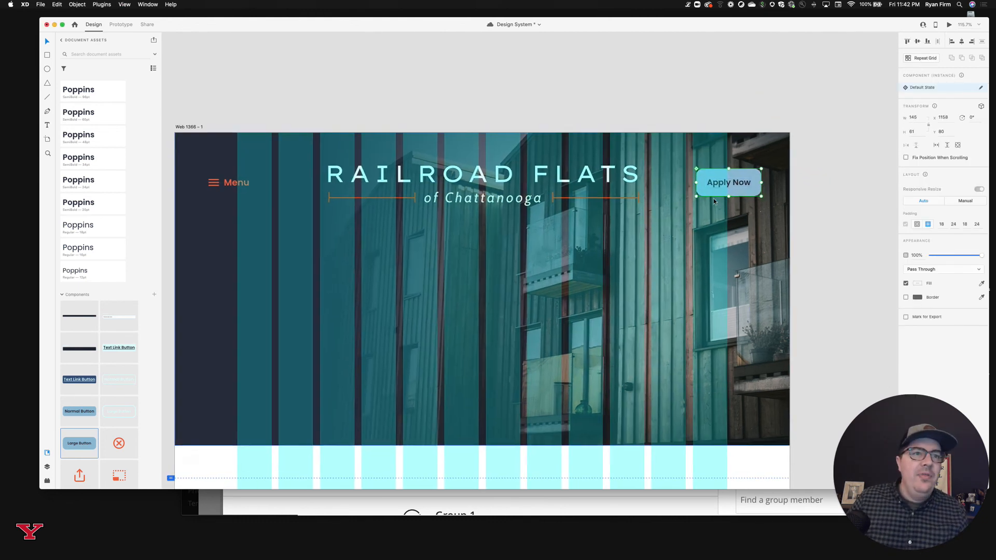
pyautogui.click(239, 184)
pyautogui.moveTo(238, 184); pyautogui.dragTo(233, 183)
# - Move the Menu group, logo and Apply Now button up together to about Y 38, and hide the layout grid
pyautogui.keyDown('shift'); pyautogui.click(395, 172); pyautogui.keyUp('shift')
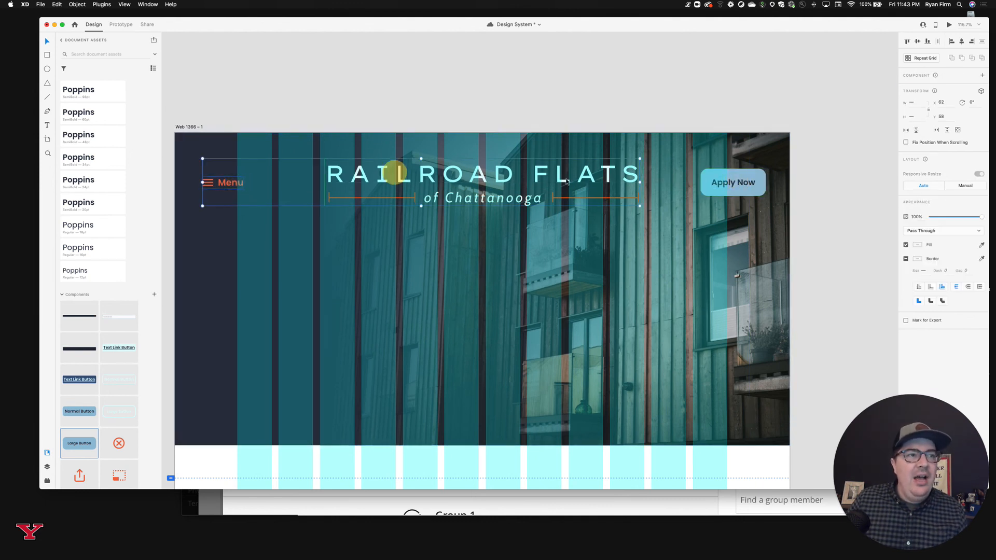
pyautogui.keyDown('shift'); pyautogui.click(737, 187); pyautogui.keyUp('shift')
pyautogui.moveTo(738, 187); pyautogui.dragTo(736, 178)
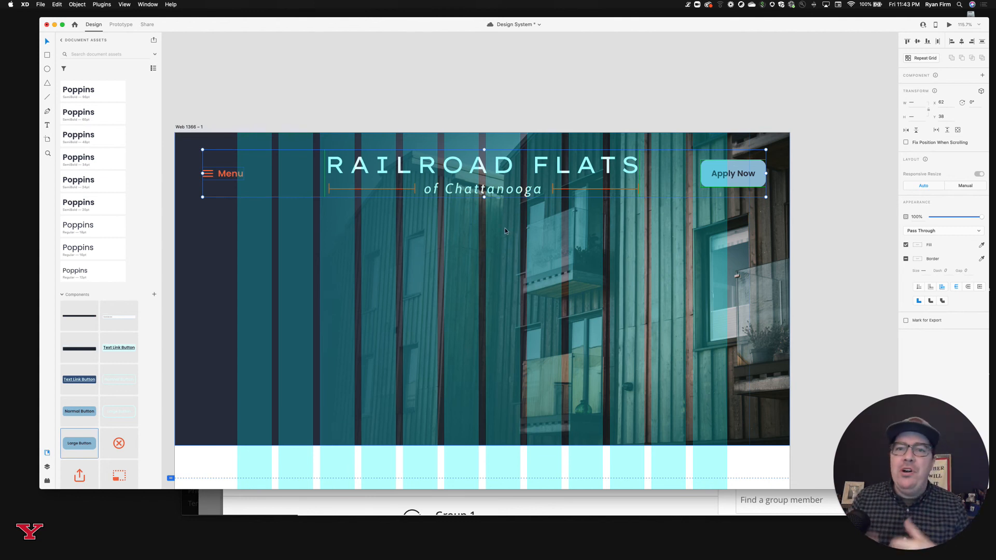
pyautogui.click(478, 98)
pyautogui.scroll(1, 478, 98)
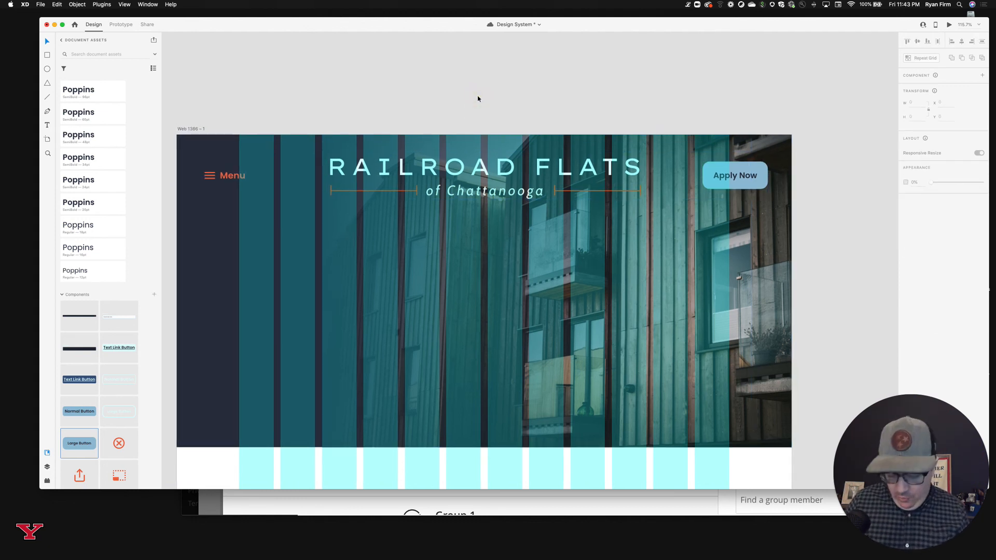
pyautogui.press('super+shift+apostrophe')
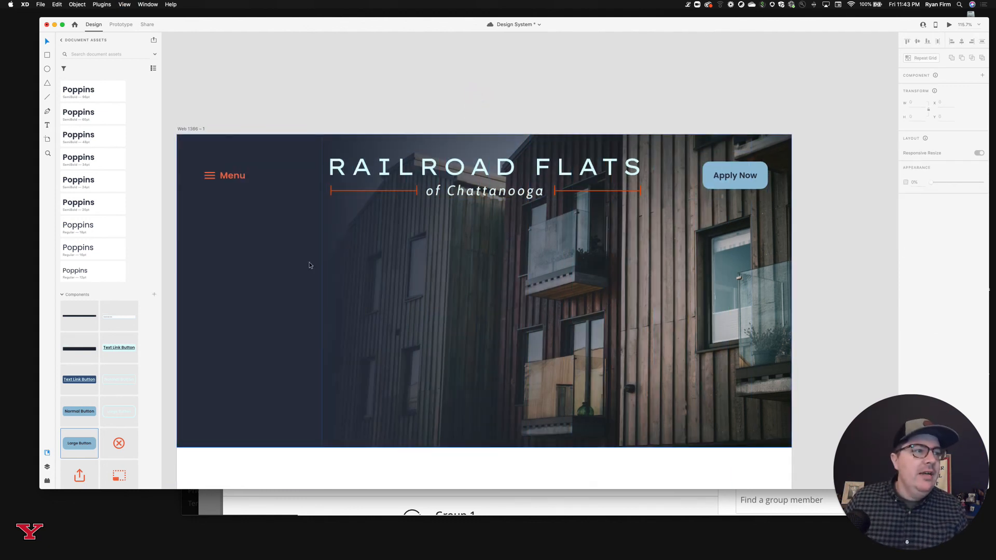
# - Add the headline text "Life and style on the railroad" below the logo in the hero
pyautogui.press('t')
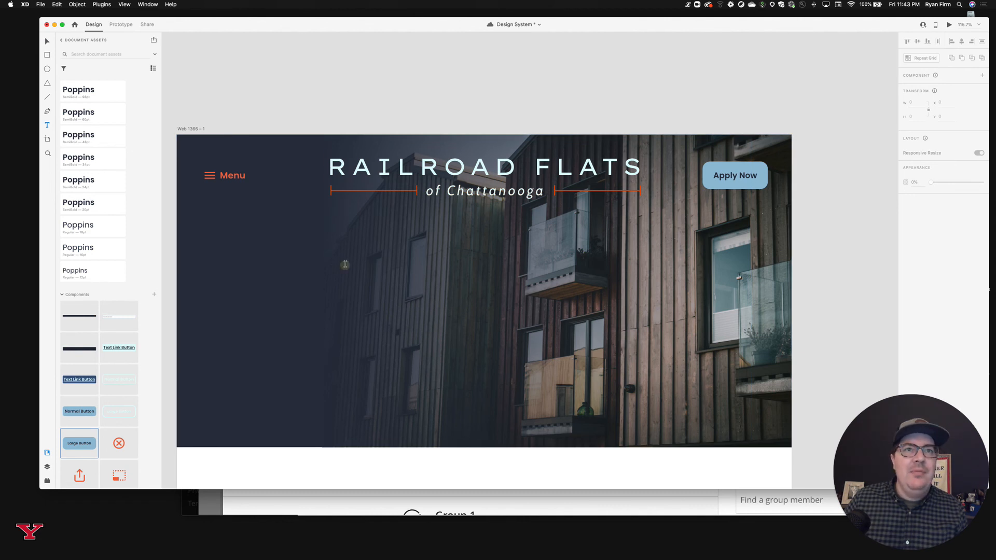
pyautogui.click(345, 264)
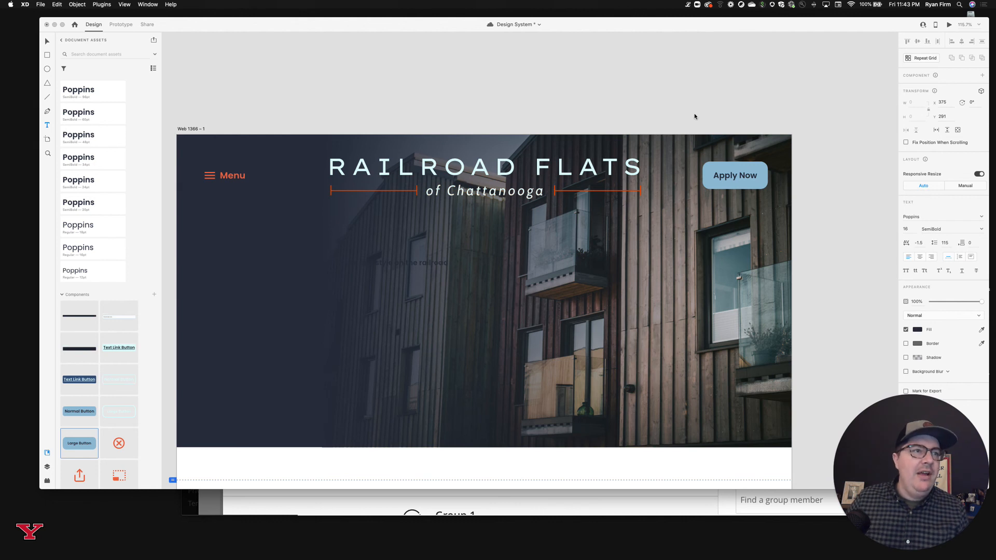
pyautogui.click(562, 83)
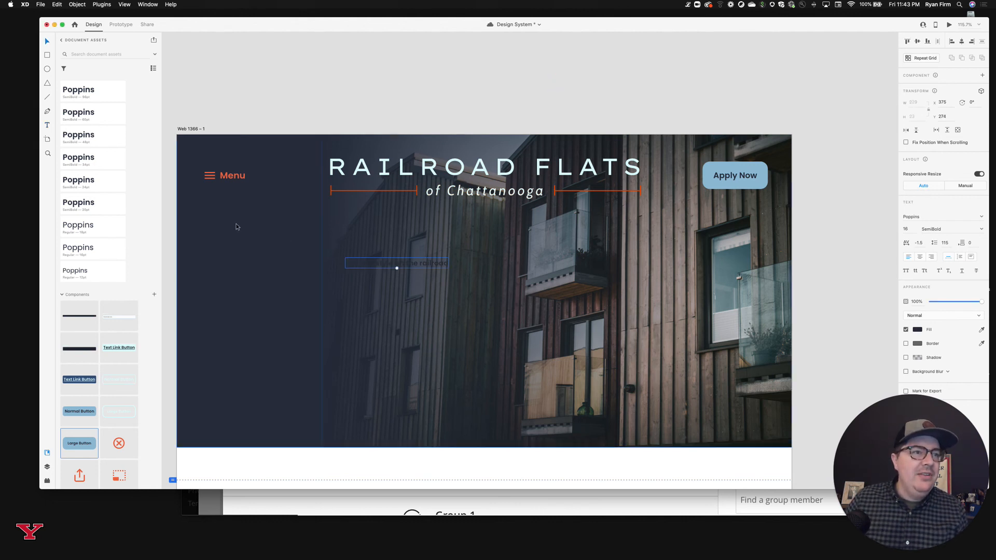
# - Apply the saved Poppins SemiBold 60 pt character style and the pale mint color to the headline
pyautogui.click(95, 100)
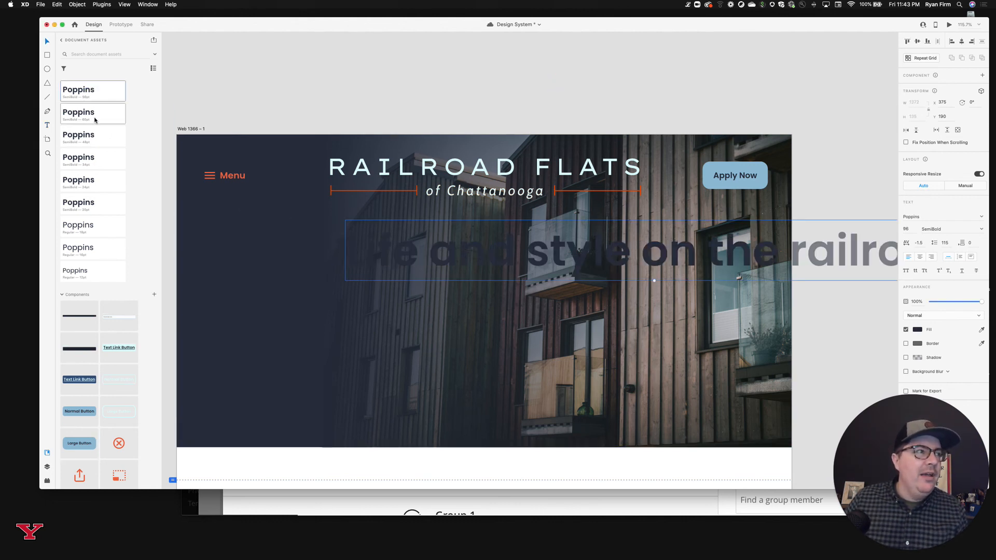
pyautogui.click(95, 120)
pyautogui.scroll(2, 105, 121)
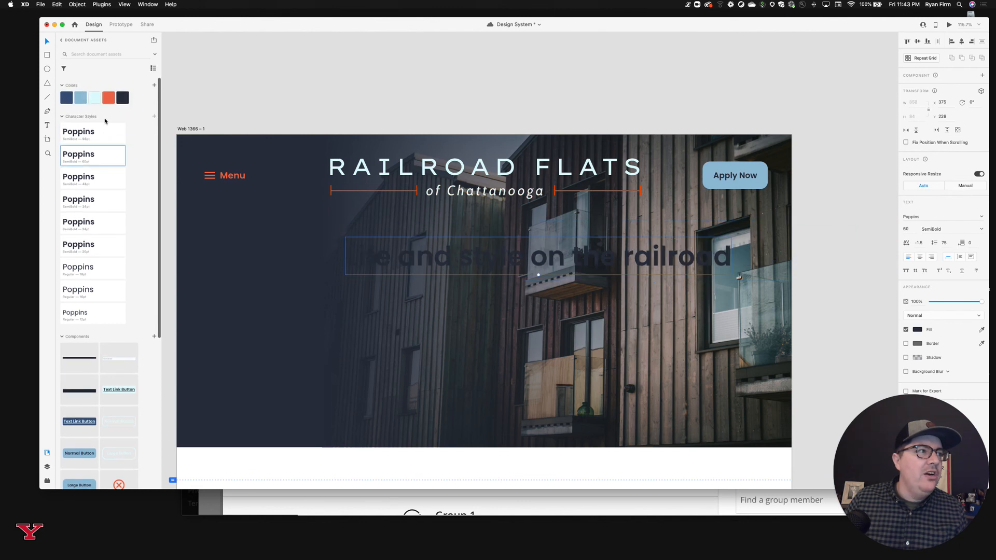
pyautogui.click(82, 99)
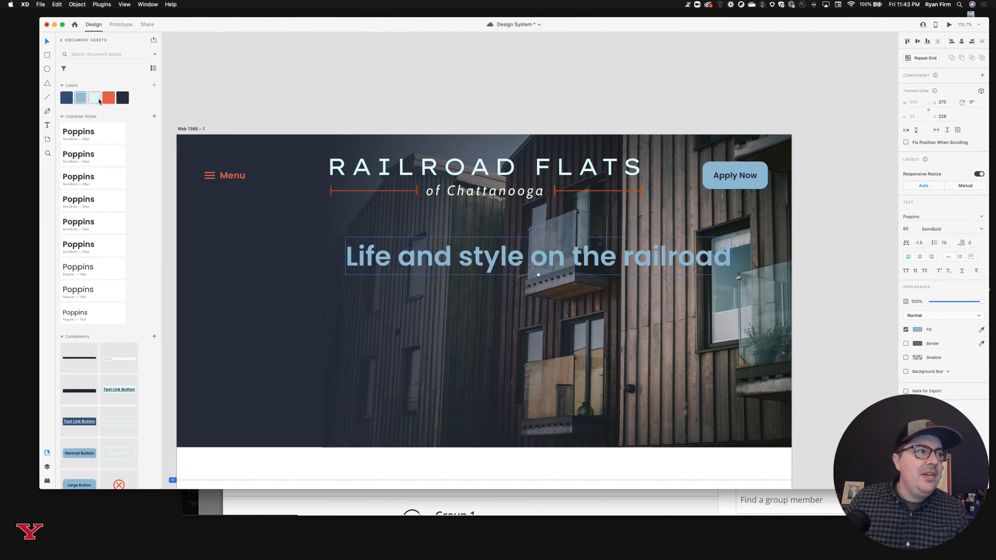
pyautogui.click(99, 100)
# - Move the headline further left in the hero and break it into two lines before "on the railroad"
pyautogui.moveTo(530, 254); pyautogui.dragTo(441, 269)
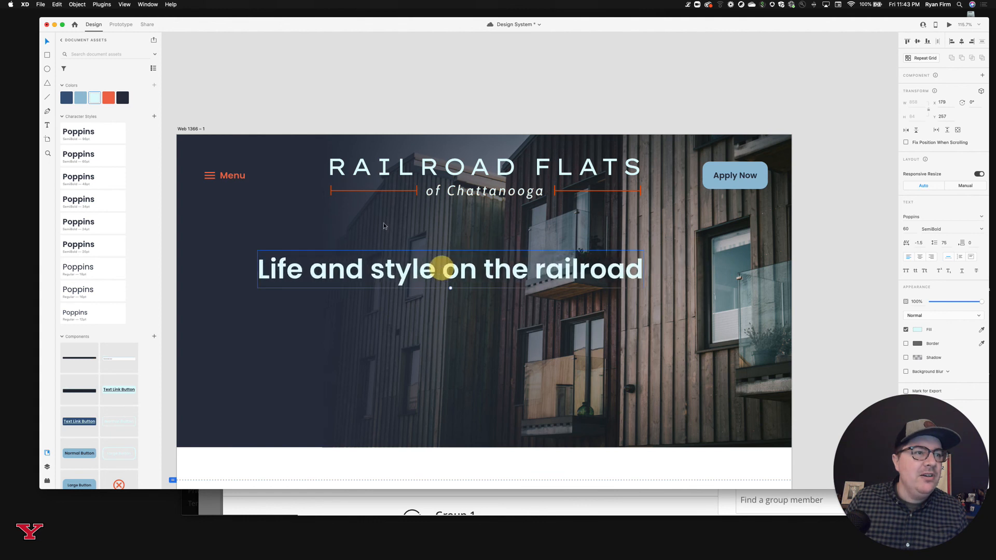
pyautogui.doubleClick(474, 269)
pyautogui.click(444, 269)
pyautogui.press('Return')
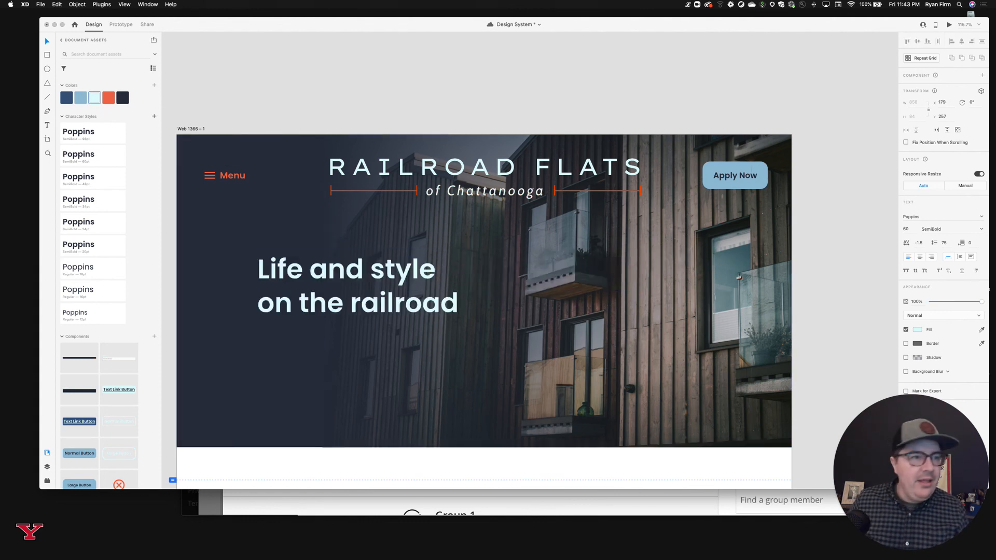
pyautogui.click(528, 88)
# - Show the layout grid and move the two-line headline up, aligning its left edge with the first column
pyautogui.moveTo(362, 312); pyautogui.dragTo(350, 263)
pyautogui.press('super+shift+apostrophe')
pyautogui.click(682, 76)
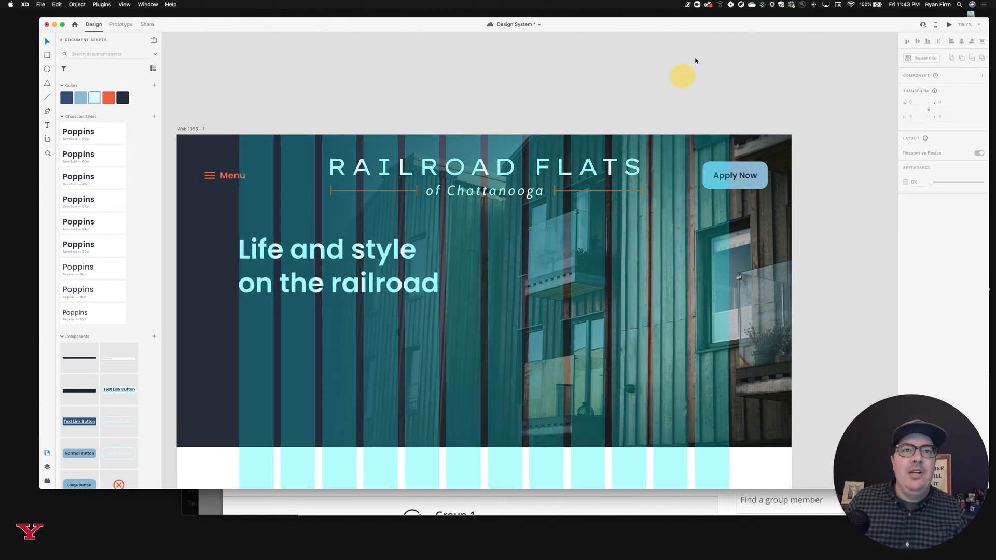
# - Add a text area about 536 px wide under the headline, filled with copied placeholder sentences beginning "Praesent commodo cursus magna", and select all its text
pyautogui.click(688, 5)
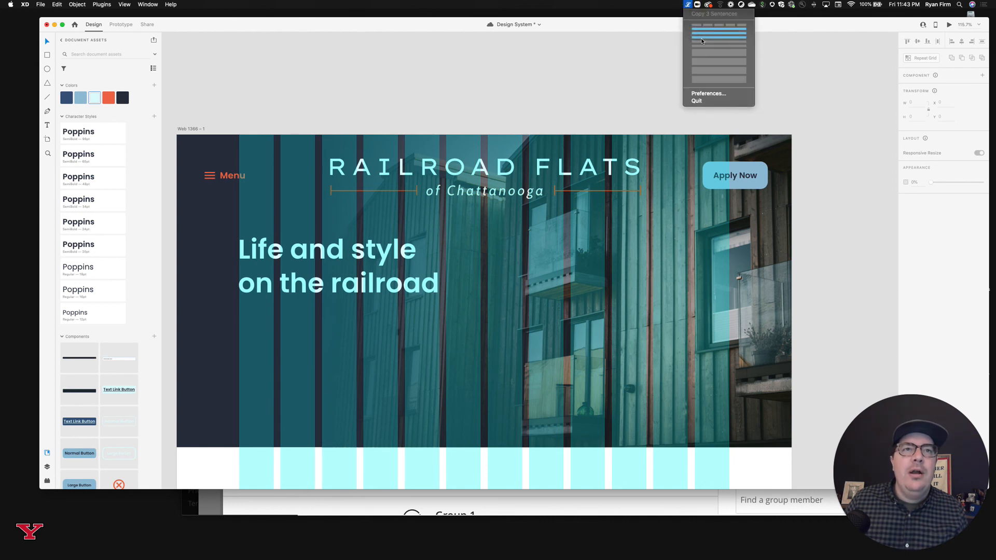
pyautogui.click(702, 41)
pyautogui.press('t')
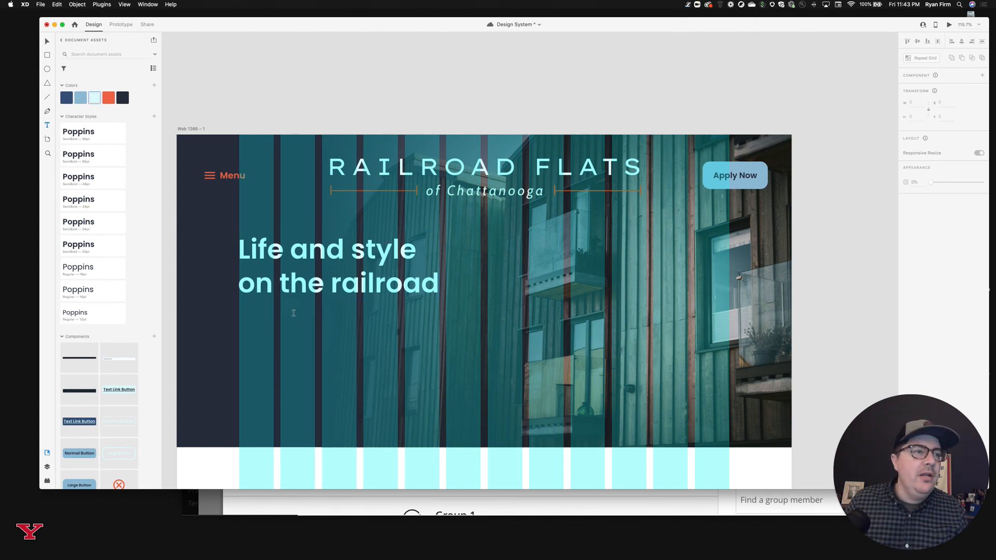
pyautogui.moveTo(239, 316)
pyautogui.mouseDown()
pyautogui.moveTo(318, 322)
pyautogui.moveTo(479, 373)
pyautogui.mouseUp()
pyautogui.write('Praesent commodo cursus magna, vel scelerisque nisl consectetur et. Maecenas faucibus mollis interdum. Nullam quis risus eget urna mollis ornare vel eu leo.')
pyautogui.press('super+a')
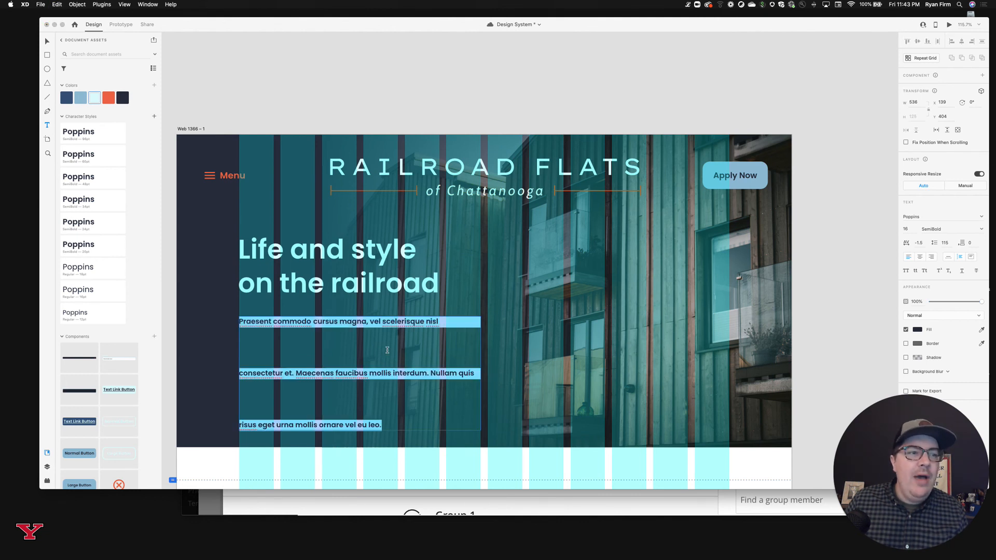